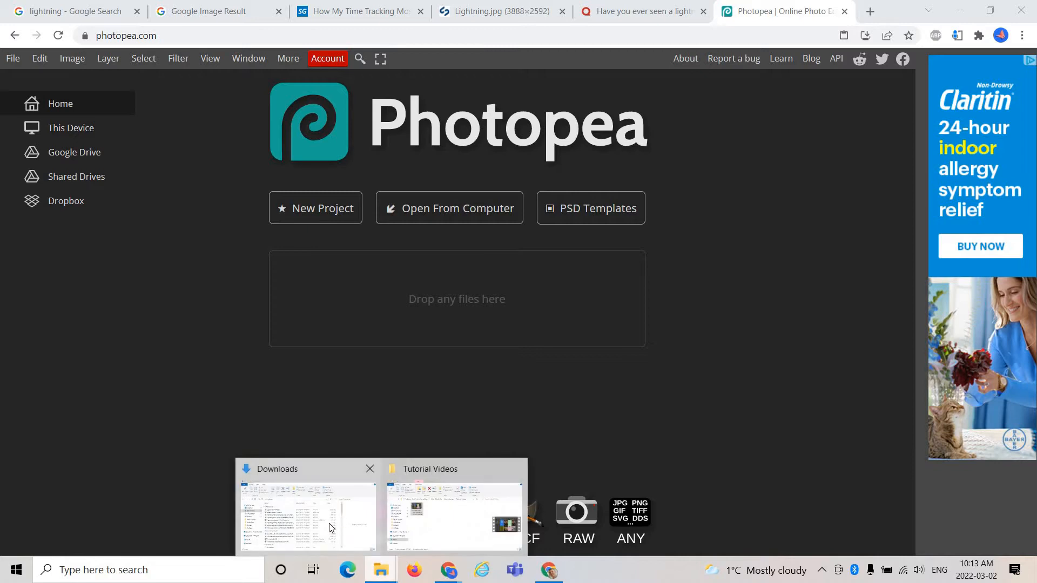
Copy yesterday's eight image files from the Downloads folder into the Black History Month assignment folder.
left_click(308, 510)
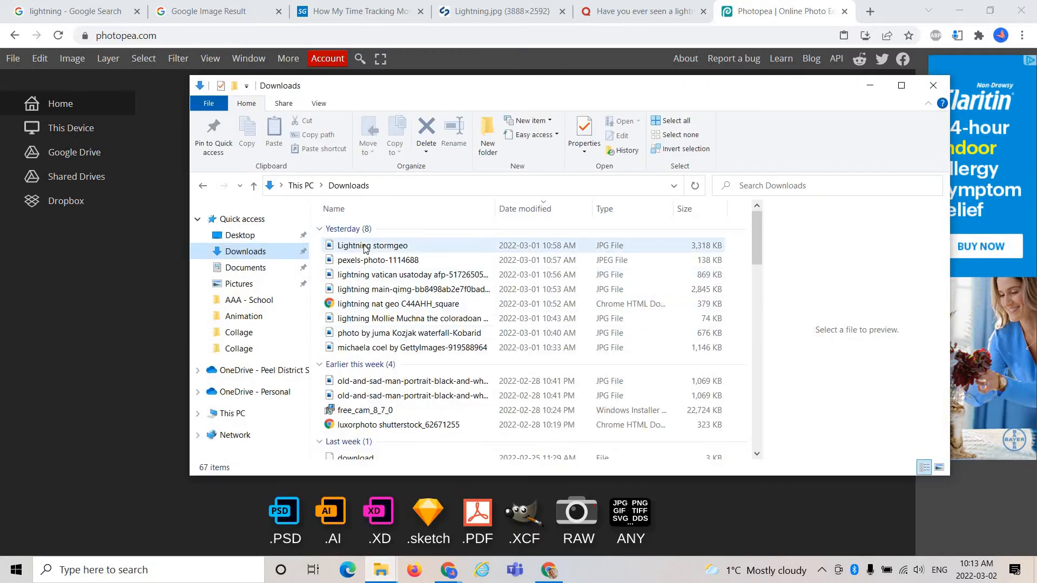
left_click(366, 249)
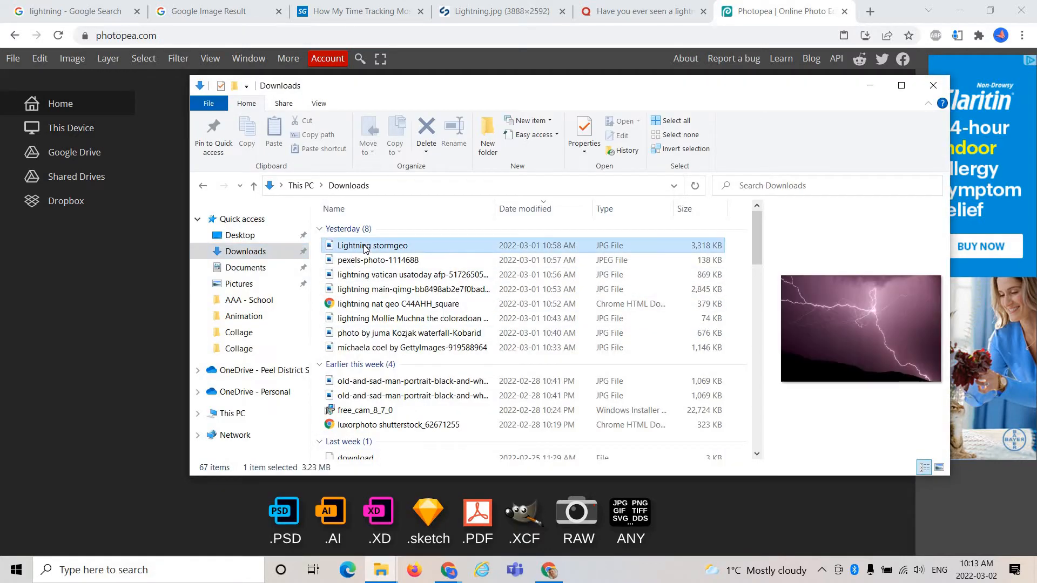
left_click(377, 352, "shift")
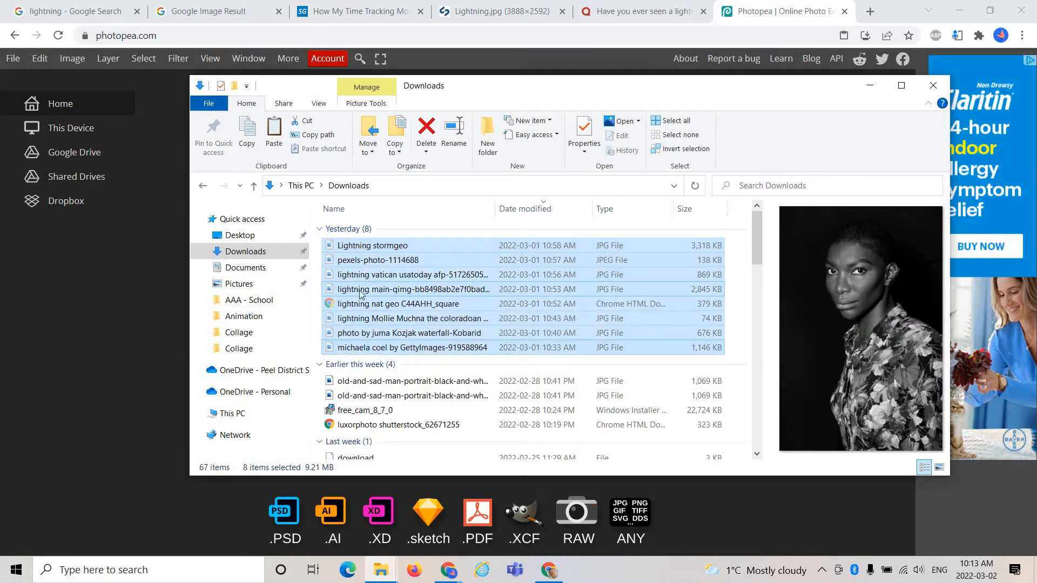
left_click(256, 300)
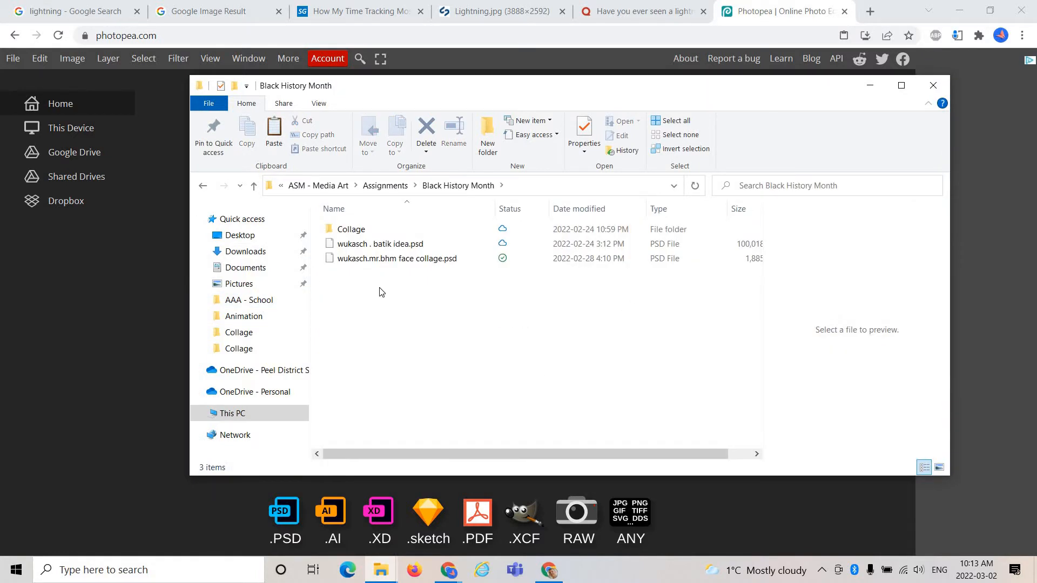
key("ctrl+v")
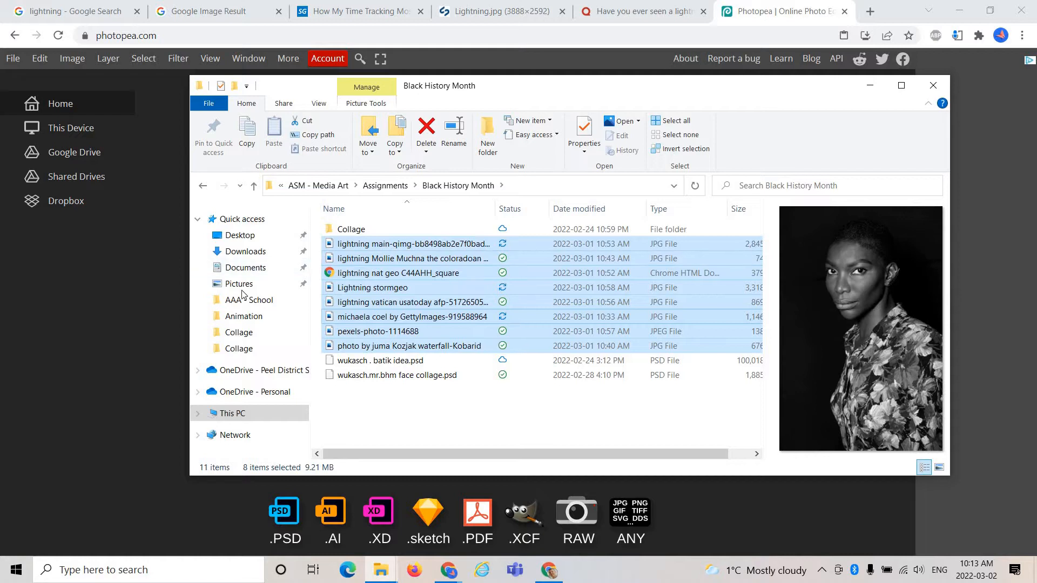
Switch to Photopea and set up a new project of 11 by 17 inches at 300 DPI.
key("alt+Tab")
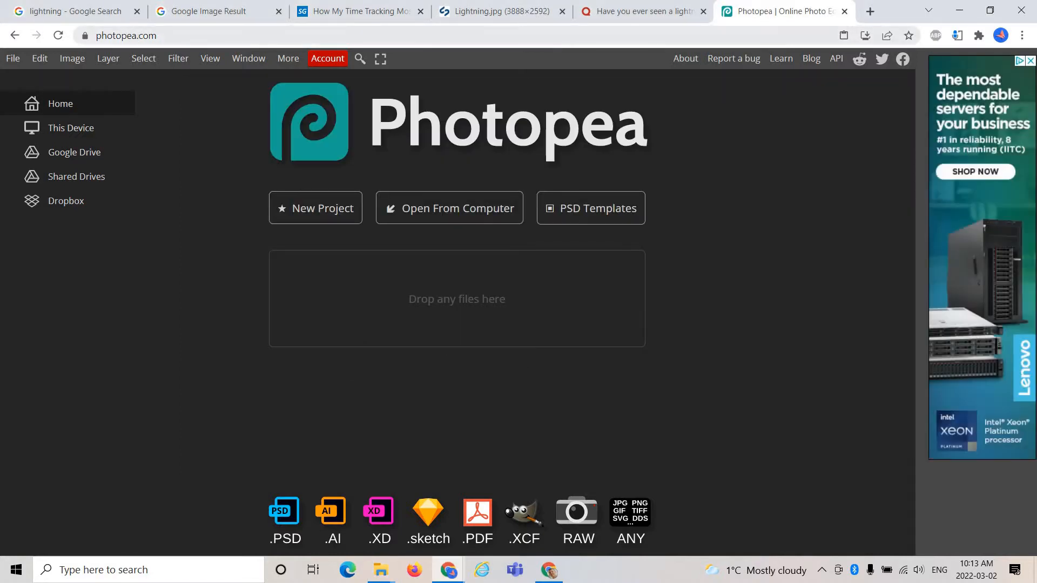
left_click(317, 213)
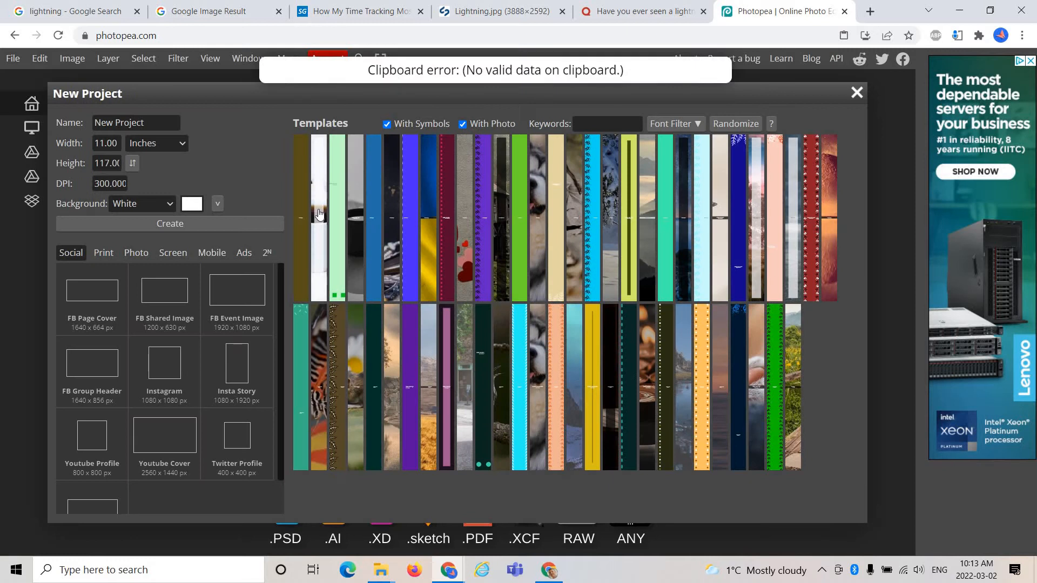
left_click(154, 143)
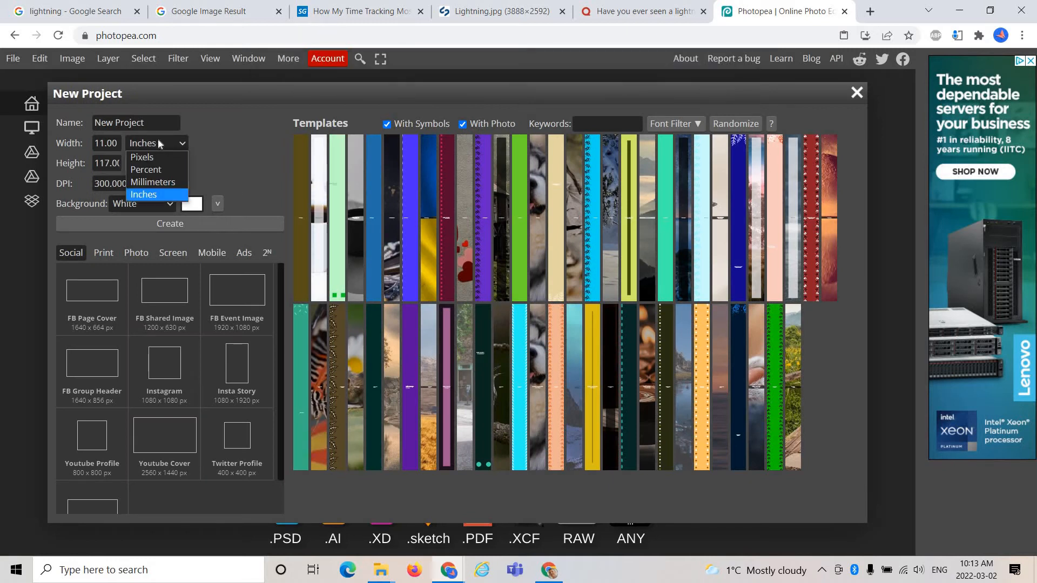
left_click(157, 195)
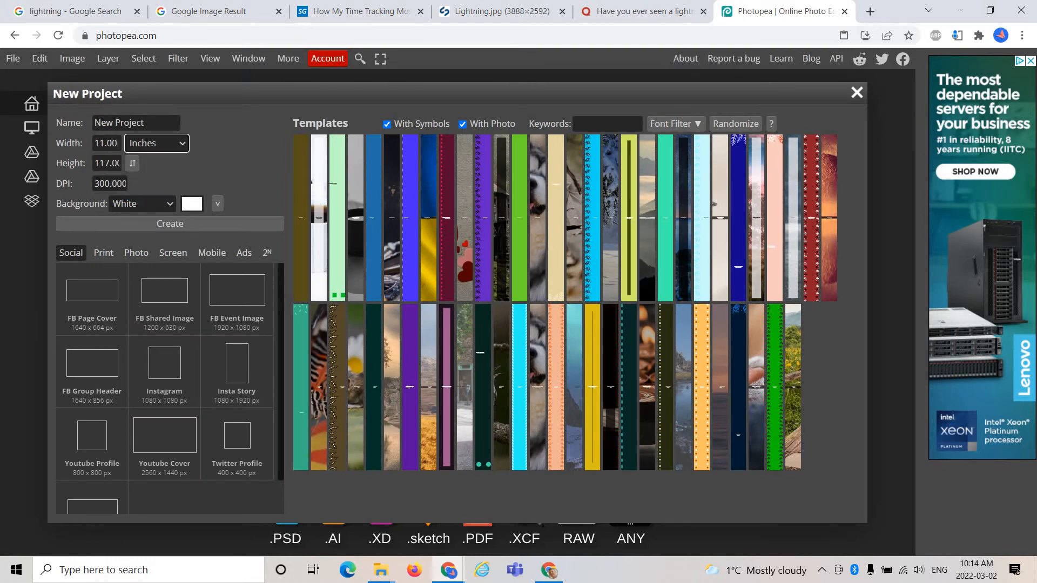
left_click(117, 144)
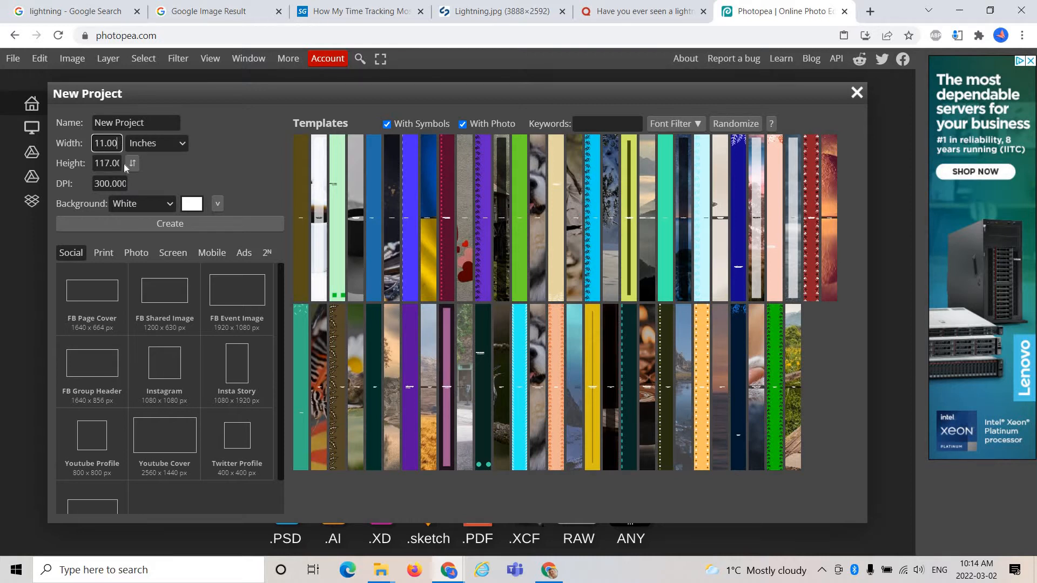
key("Tab")
key("BackSpace")
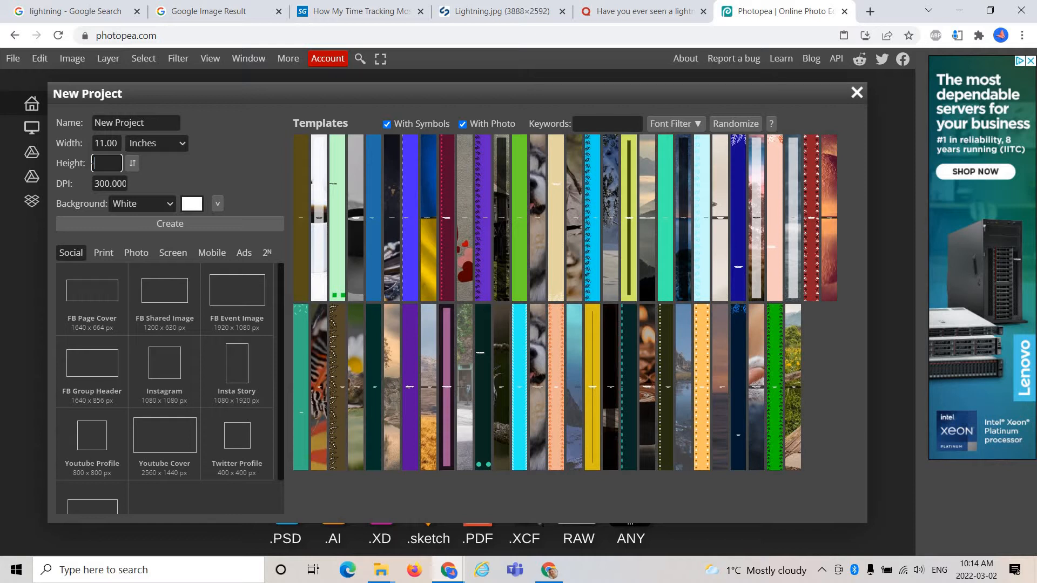
type("17")
left_click(109, 183)
left_click_drag(110, 185, 91, 188)
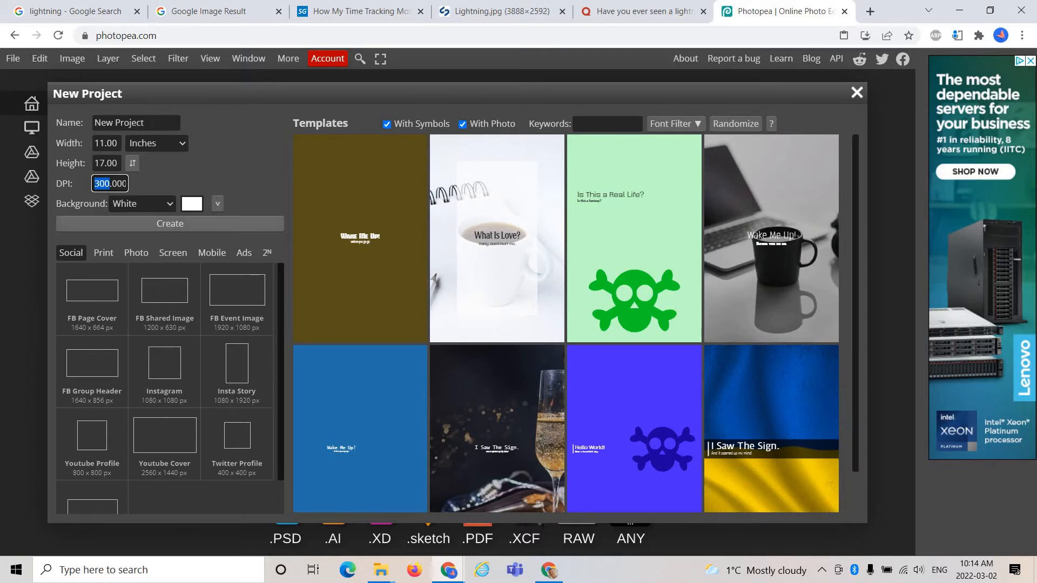
Name the project with the creator's name followed by "-bhmfacecollage" and create it.
left_click(152, 123)
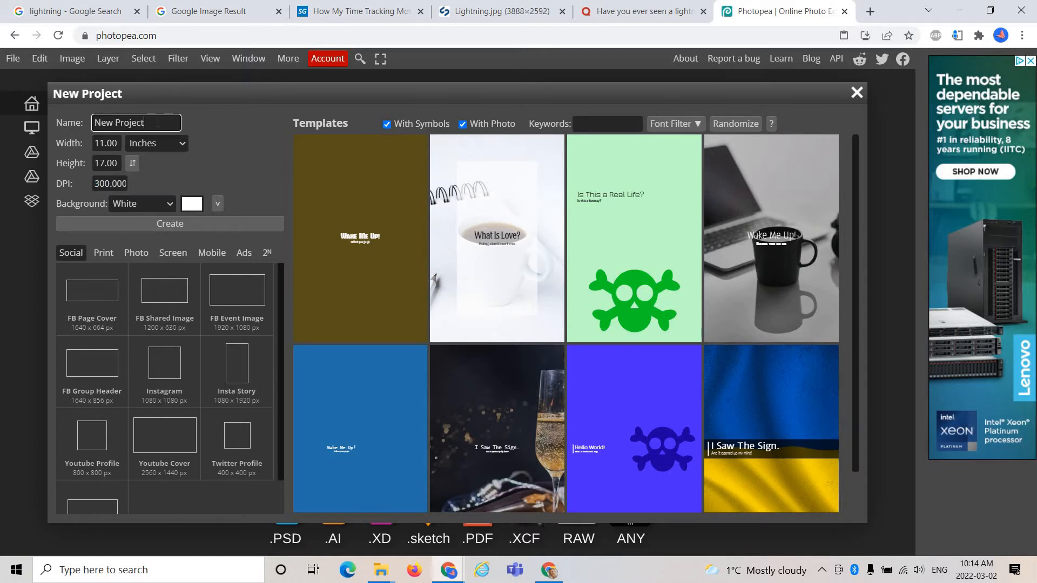
key("BackSpace")
key("BackSpace")
key("BackSpace")
key("BackSpace")
key("BackSpace")
key("BackSpace")
key("BackSpace")
key("BackSpace")
key("BackSpace")
key("BackSpace")
key("BackSpace")
type("wukasc")
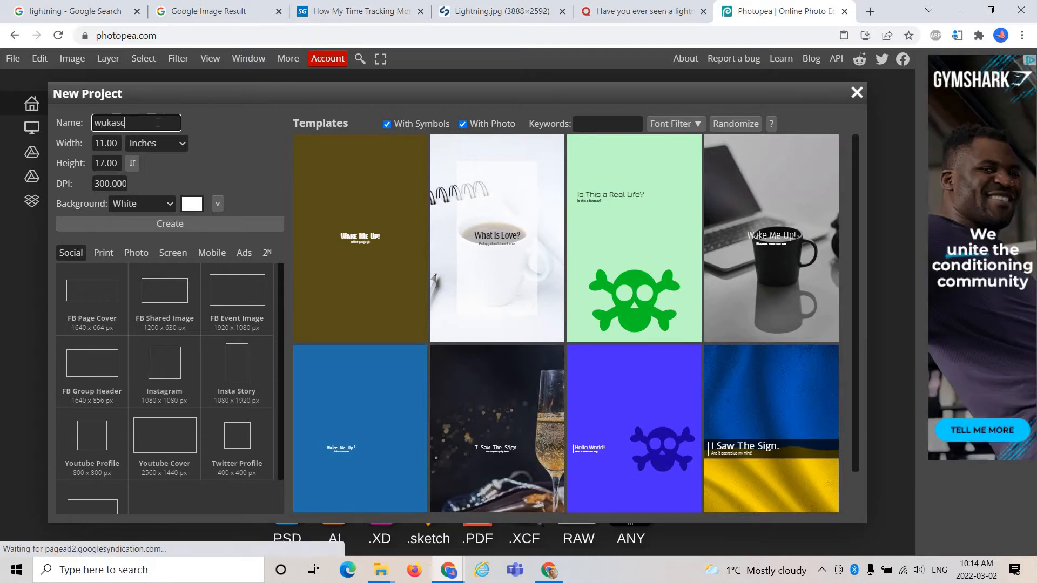
type("h.mr")
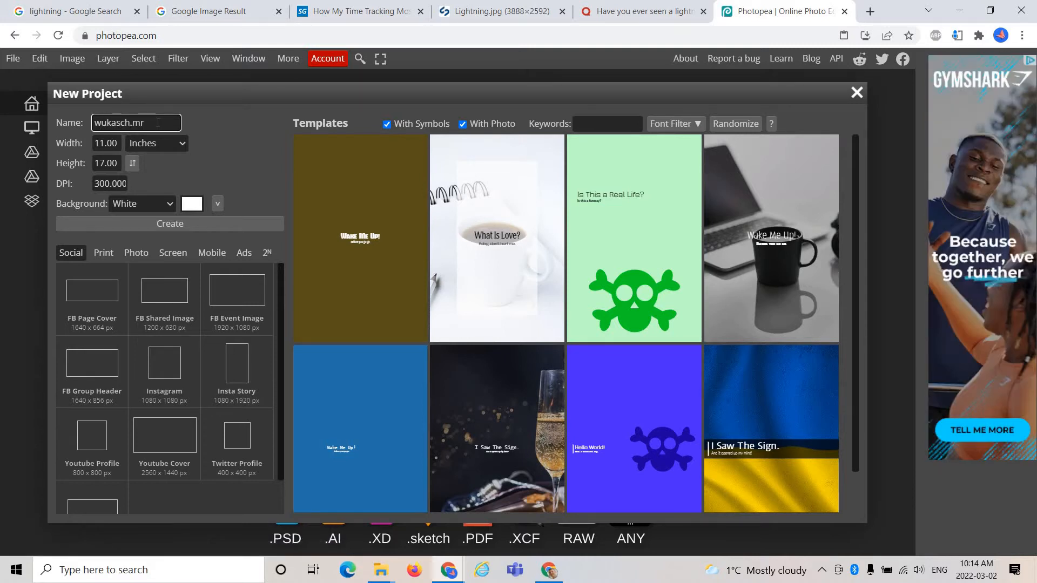
type("-")
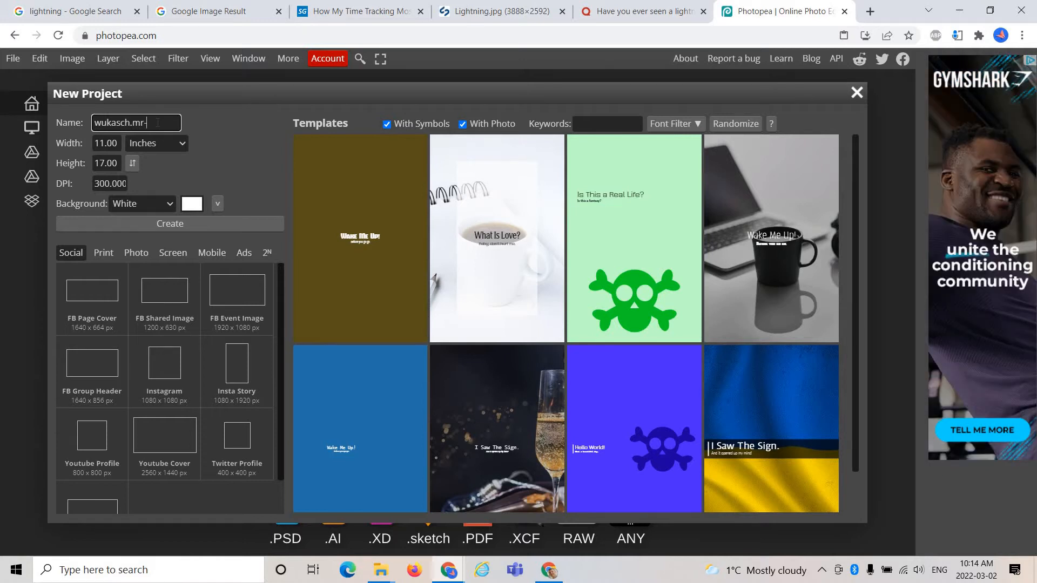
type("bhm")
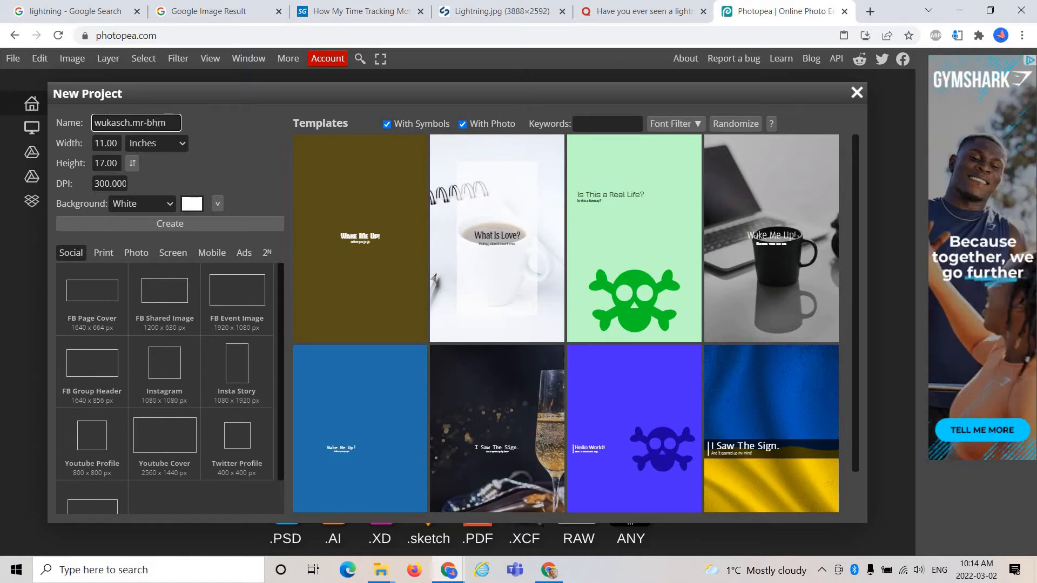
type("facecoll")
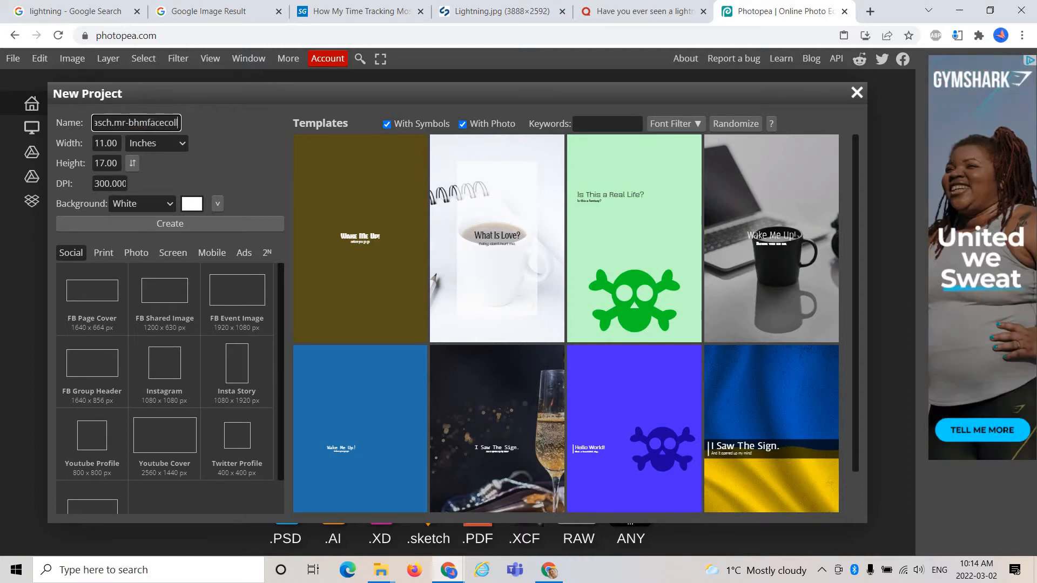
type("age")
left_click(167, 226)
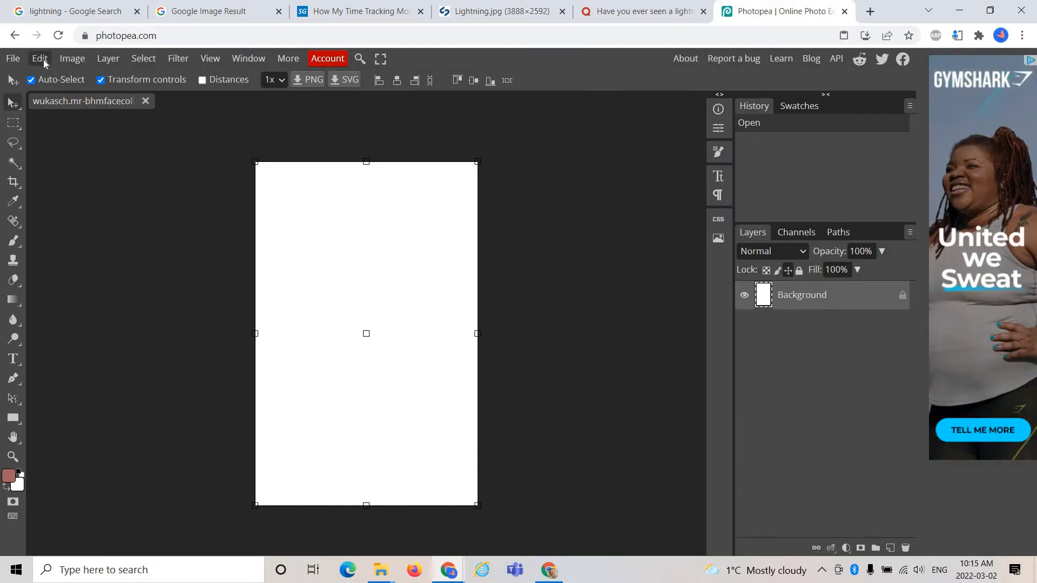
Place the black-and-white portrait "michaela coel by GettyImages-919588964" into the blank project.
left_click(14, 58)
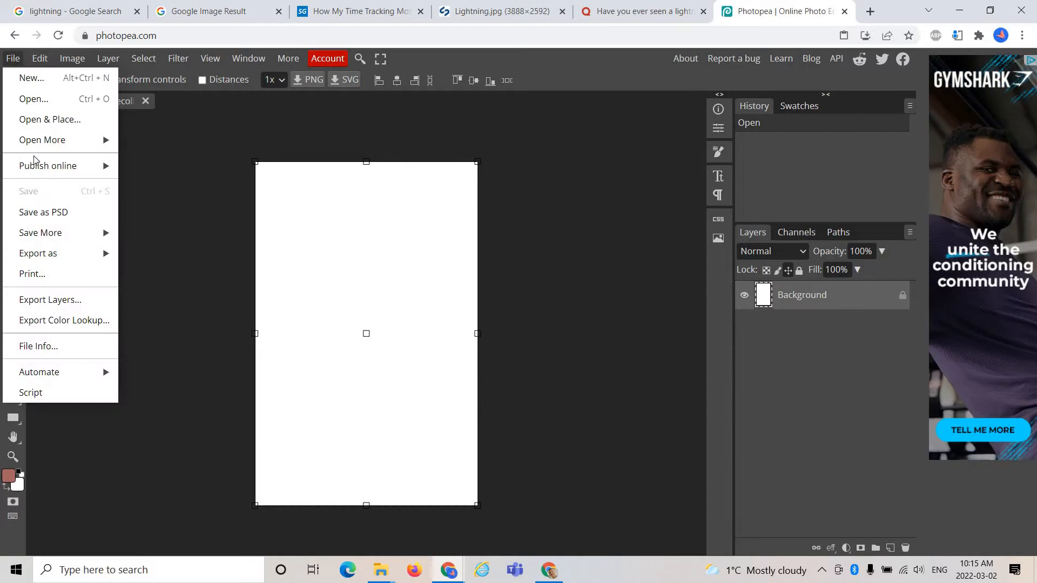
left_click(41, 121)
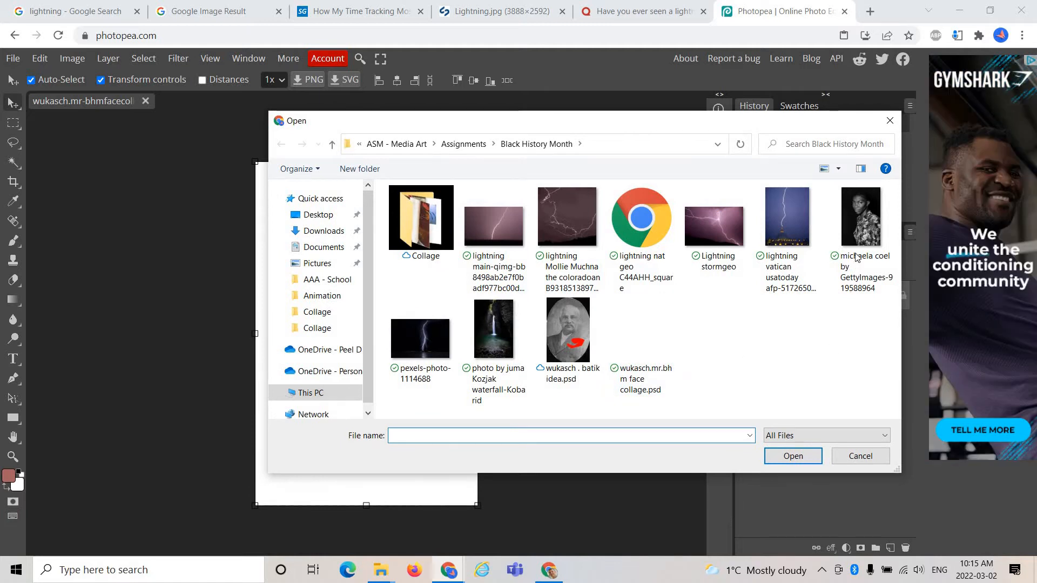
left_click(862, 232)
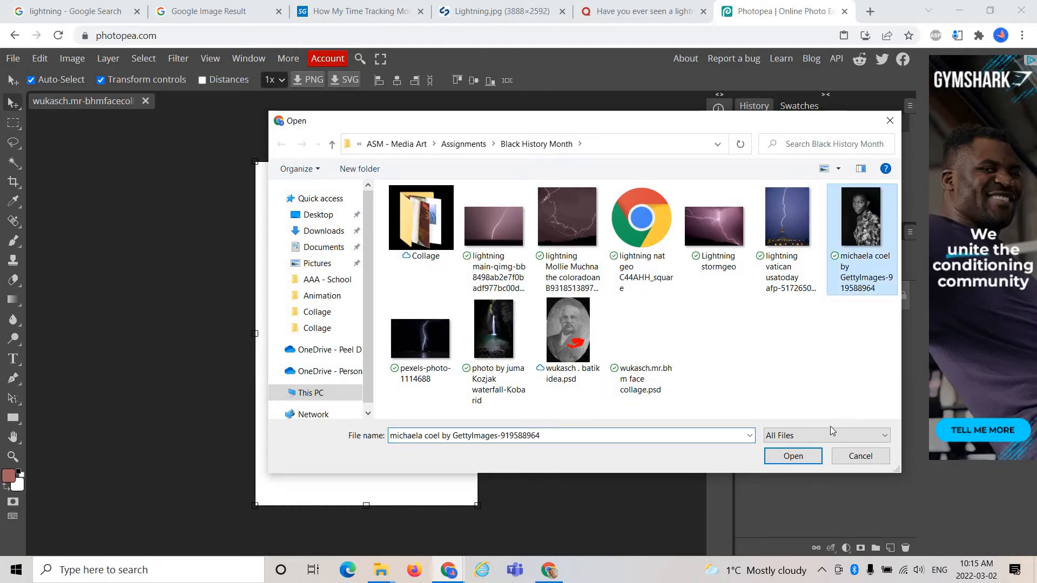
left_click(815, 456)
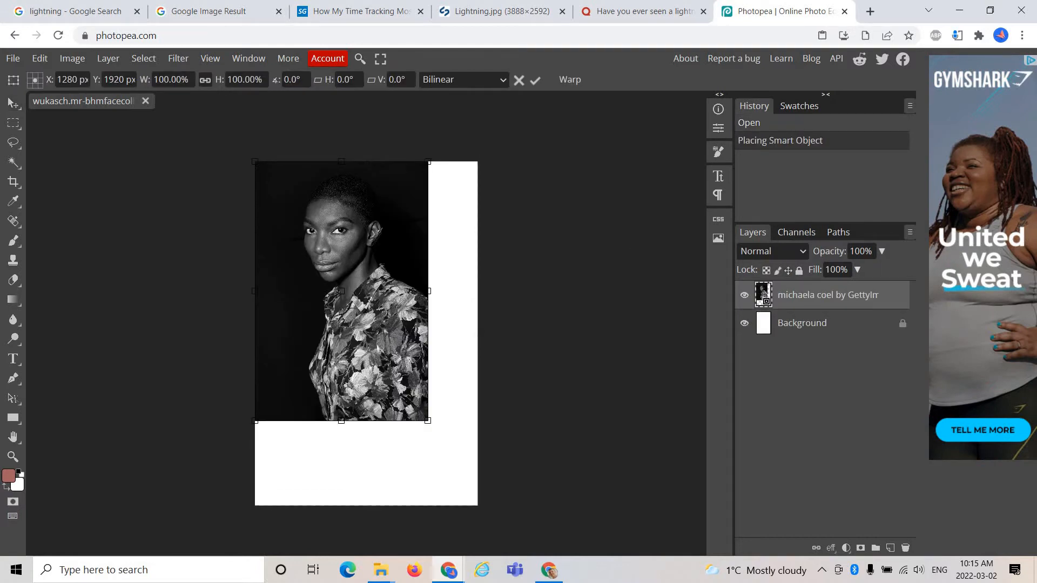
Place the six lightning photos and the waterfall photo from the Black History Month folder into the project.
left_click(22, 60)
left_click(46, 118)
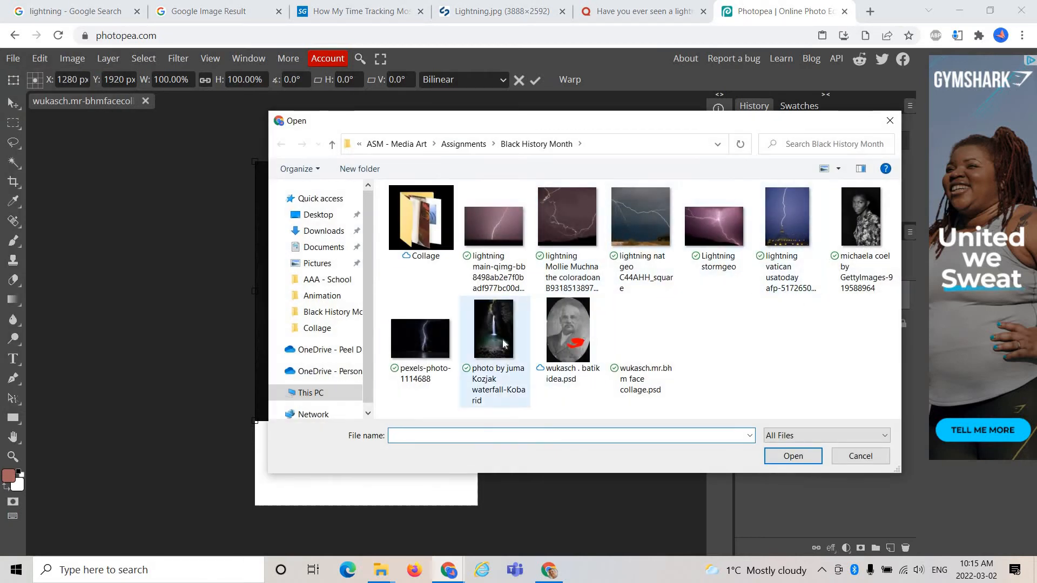
left_click(474, 351)
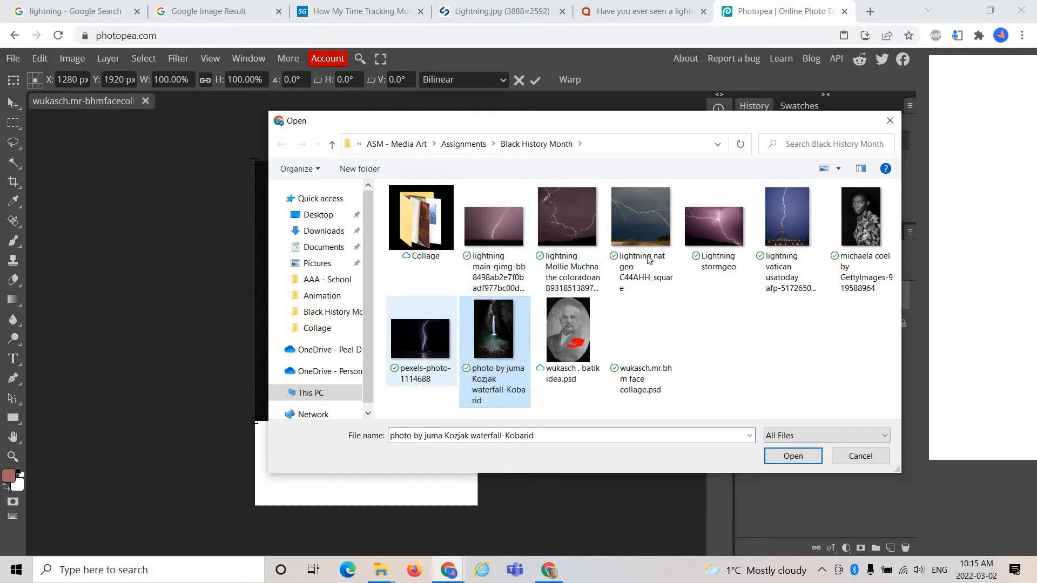
left_click(641, 223, "ctrl")
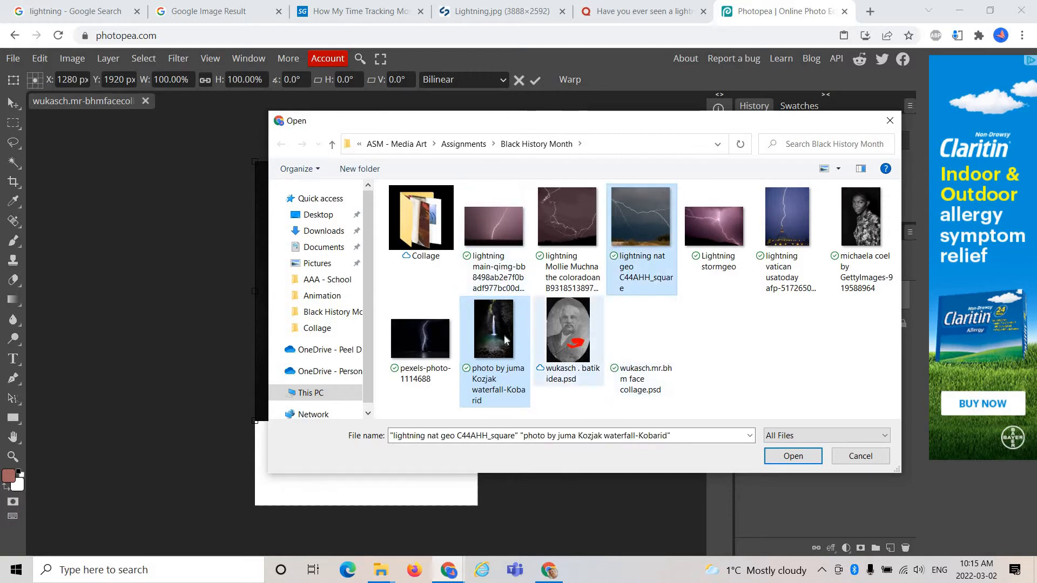
left_click(565, 227, "ctrl")
left_click(512, 226, "ctrl")
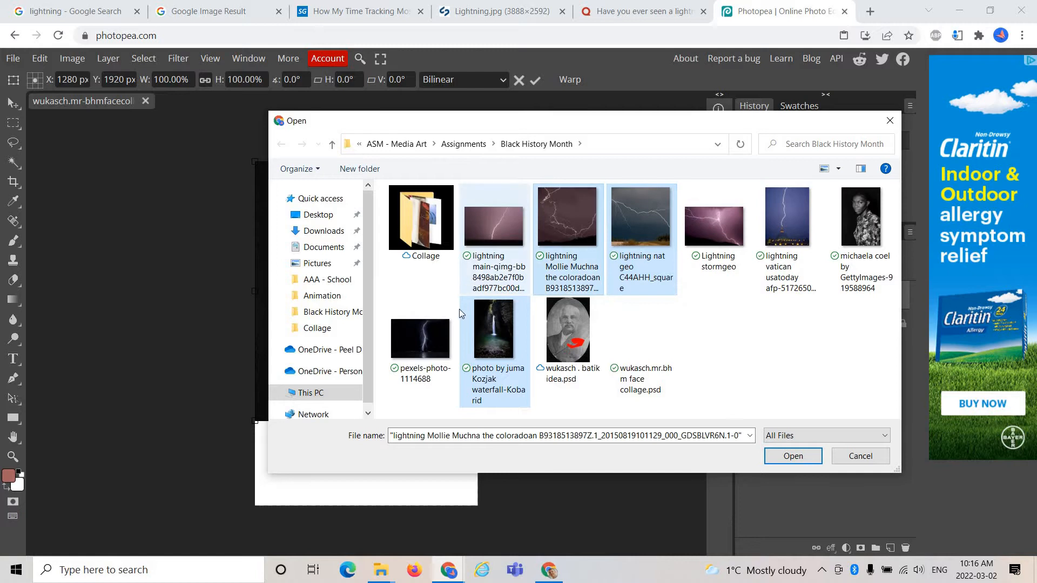
left_click(455, 311, "ctrl")
left_click(714, 215, "ctrl")
left_click(792, 222, "ctrl")
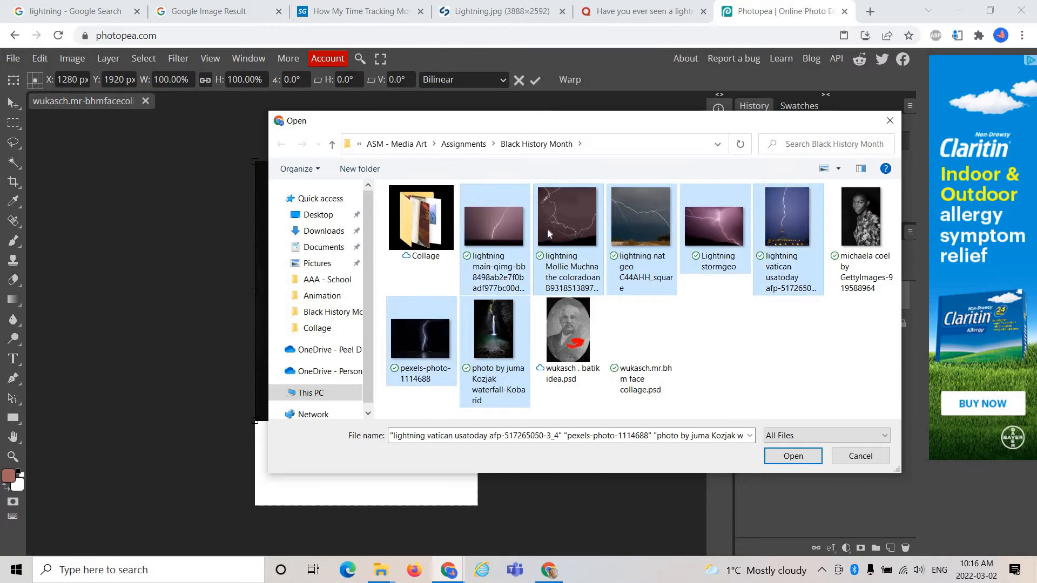
left_click(434, 335, "ctrl")
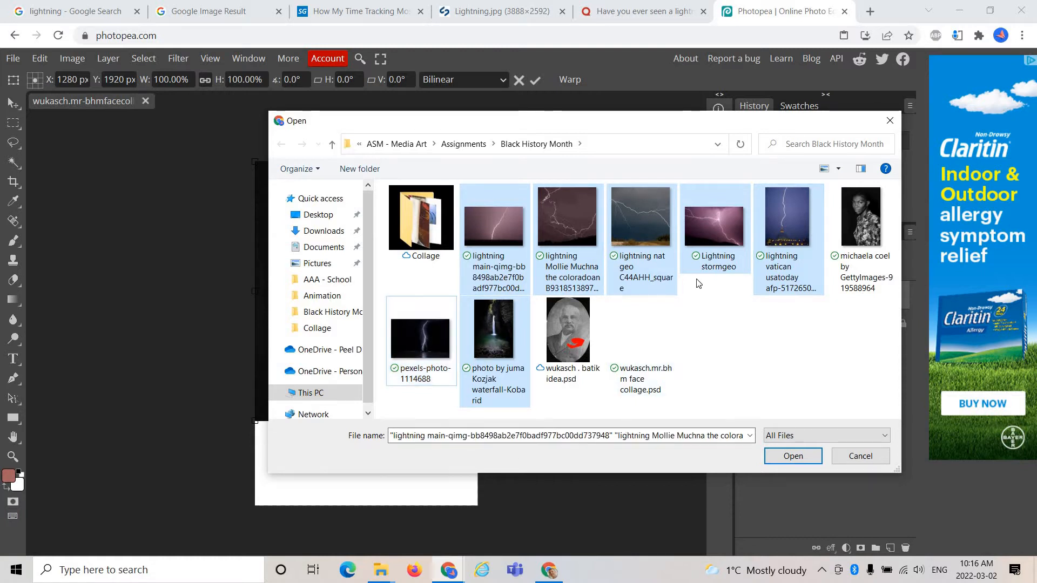
left_click(411, 339, "ctrl")
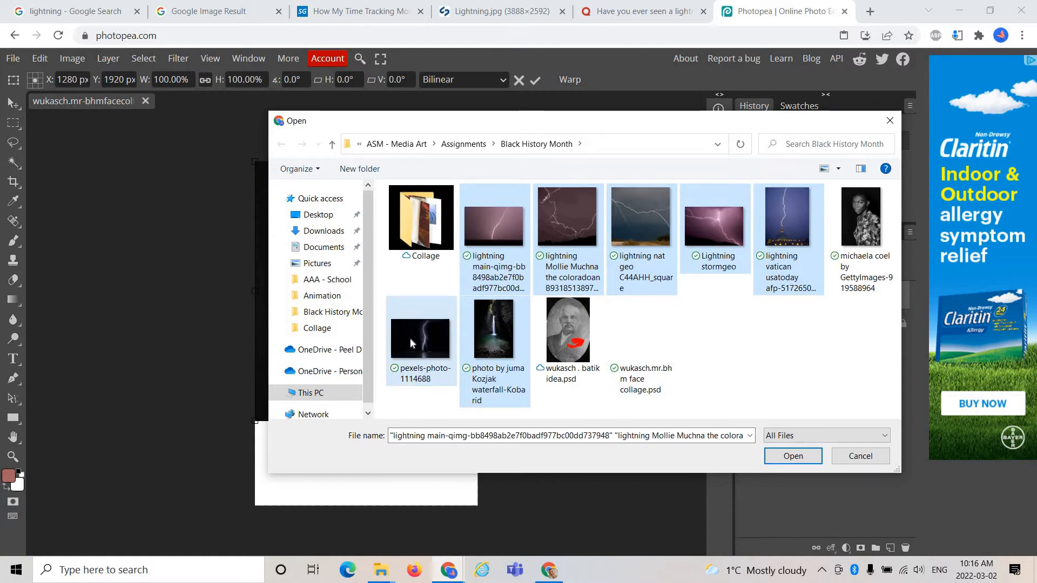
left_click(809, 454)
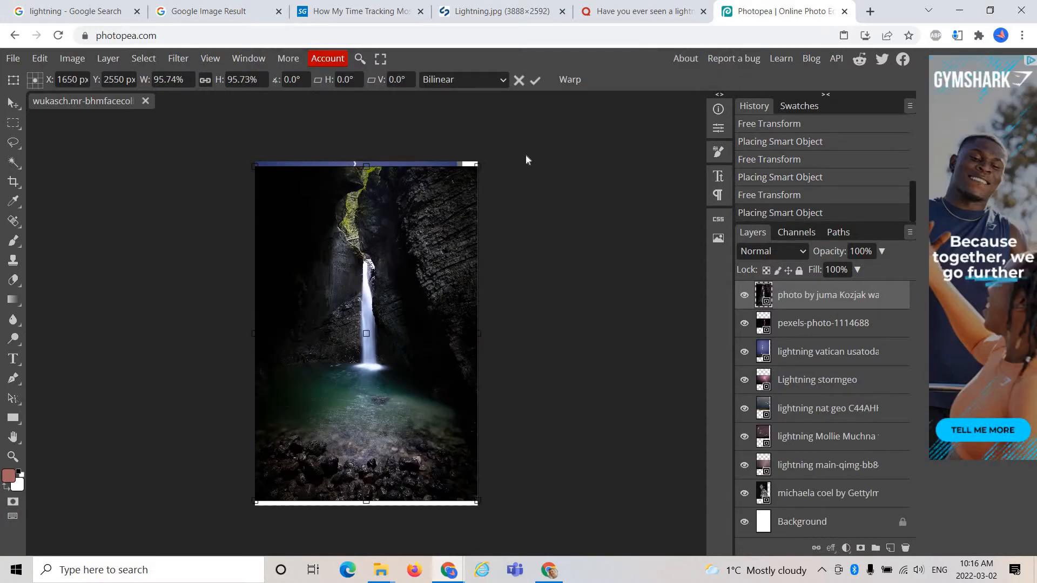
Select the portrait layer and hide the six lightning layers and the waterfall layer above it.
left_click(791, 498)
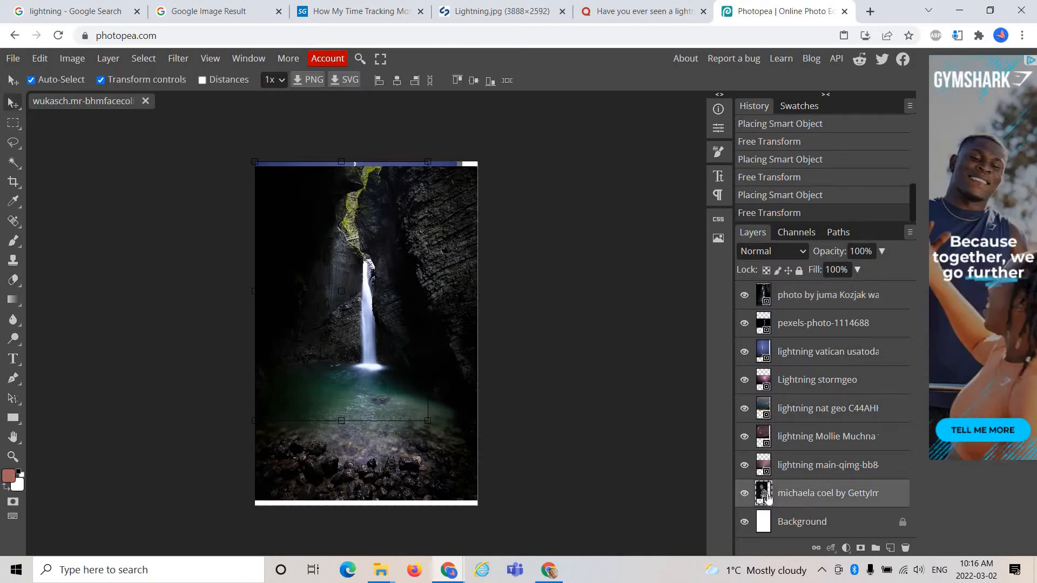
left_click(745, 466)
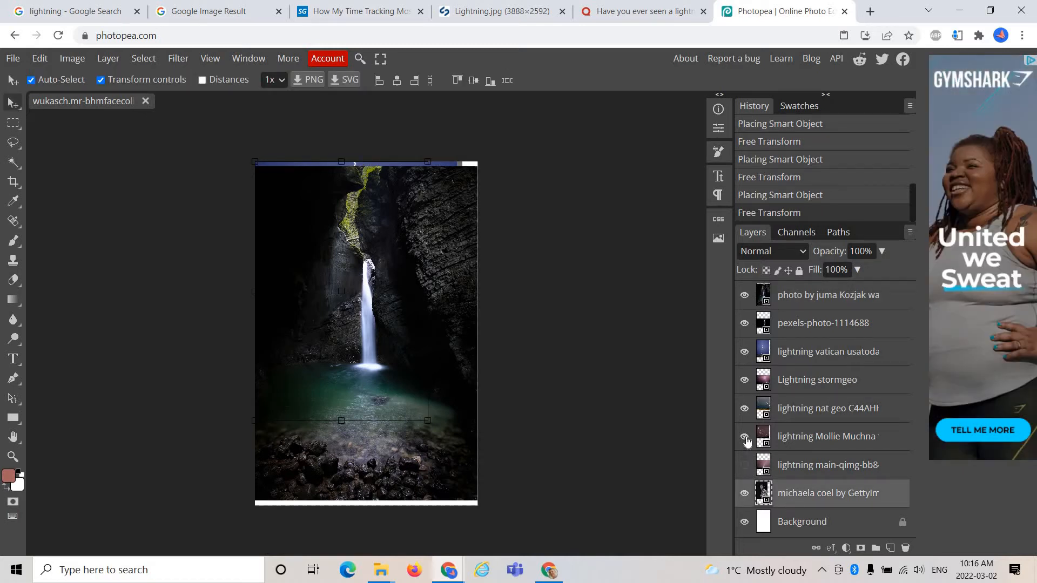
left_click(745, 437)
left_click(745, 409)
left_click(745, 380)
left_click(745, 352)
left_click(744, 324)
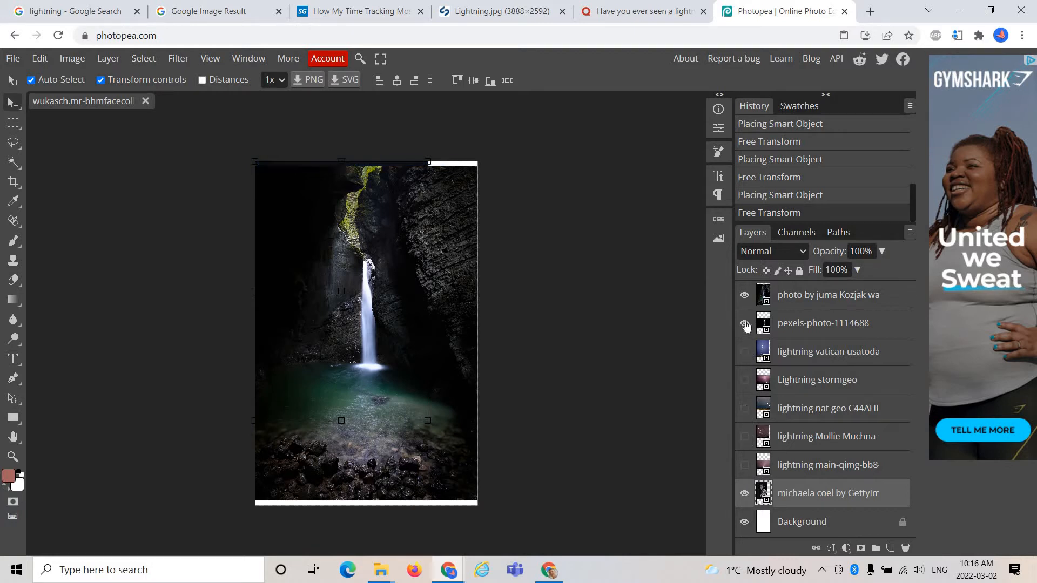
left_click(745, 296)
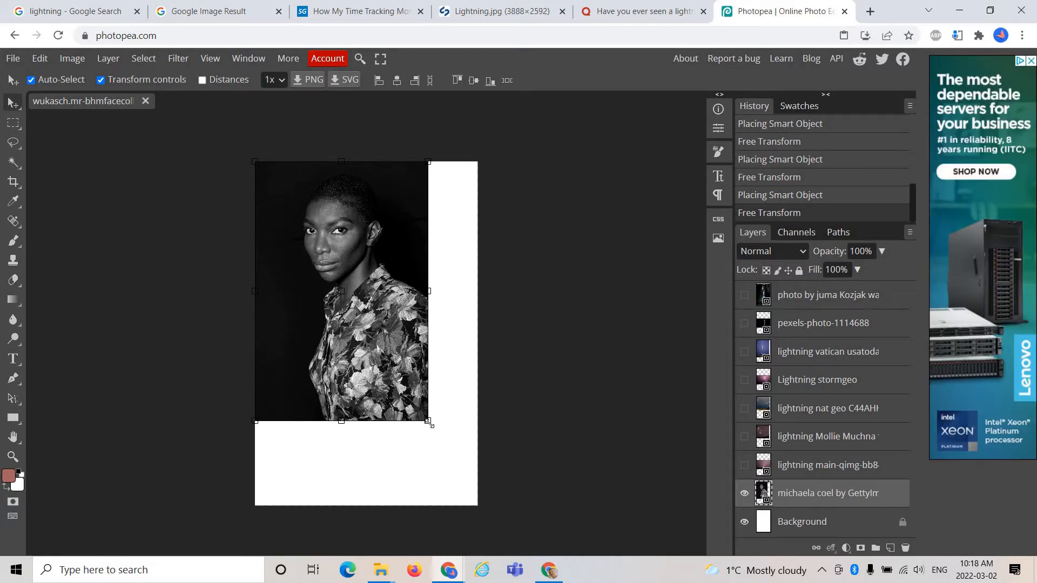
Scale the portrait proportionally to about 202% and reposition it so the face and shoulders fill the canvas.
left_click_drag(429, 426, 365, 434)
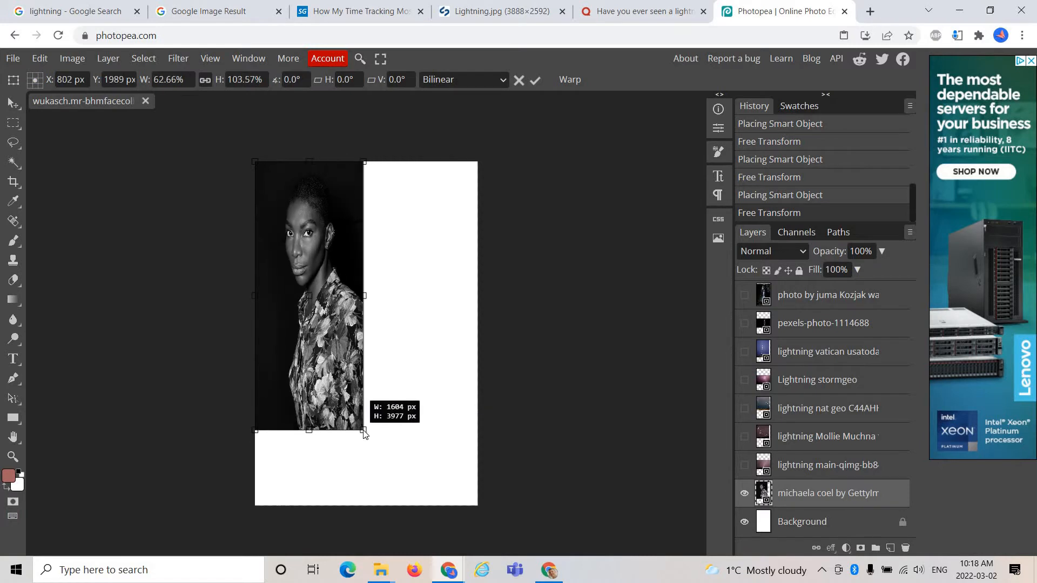
left_click_drag(364, 432, 578, 579)
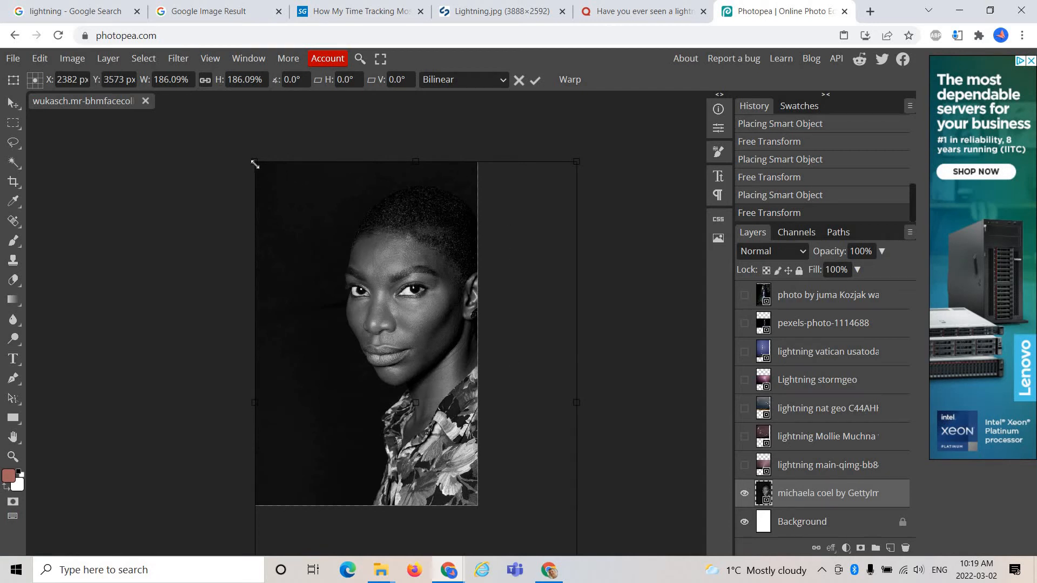
left_click_drag(250, 157, 227, 143)
left_click_drag(402, 293, 378, 320)
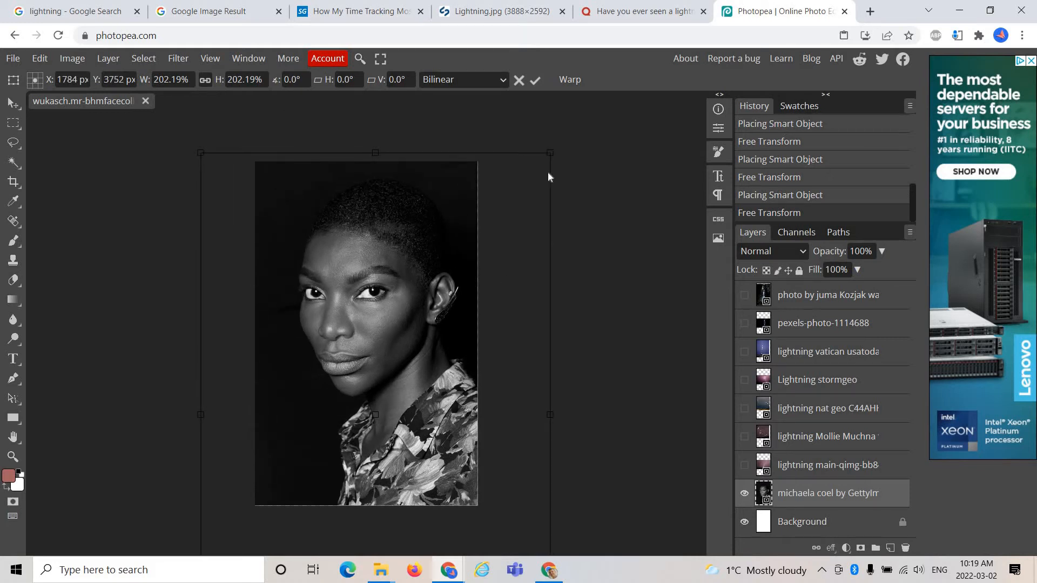
left_click(534, 83)
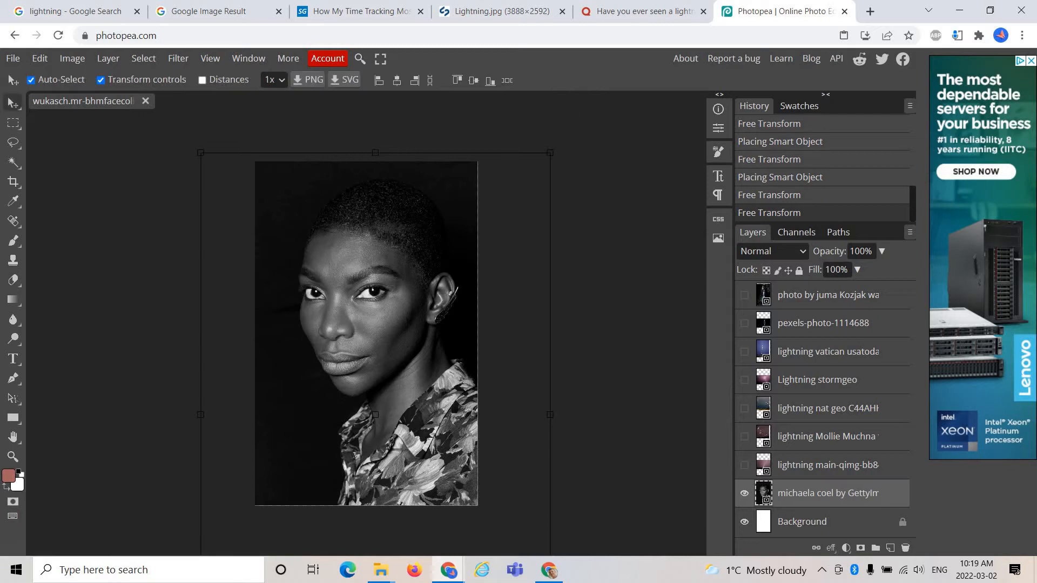
Lasso around the face with a 16 px feather and try to remove the selected area from the portrait.
left_click(13, 144)
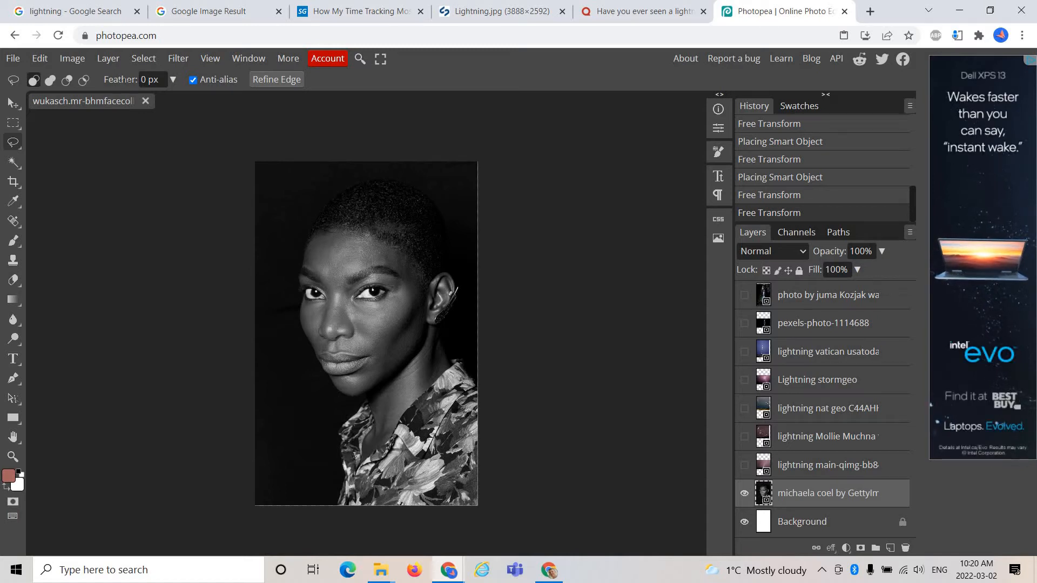
mouse_move(128, 80)
left_mouse_down()
mouse_move(137, 80)
mouse_move(126, 79)
left_mouse_up()
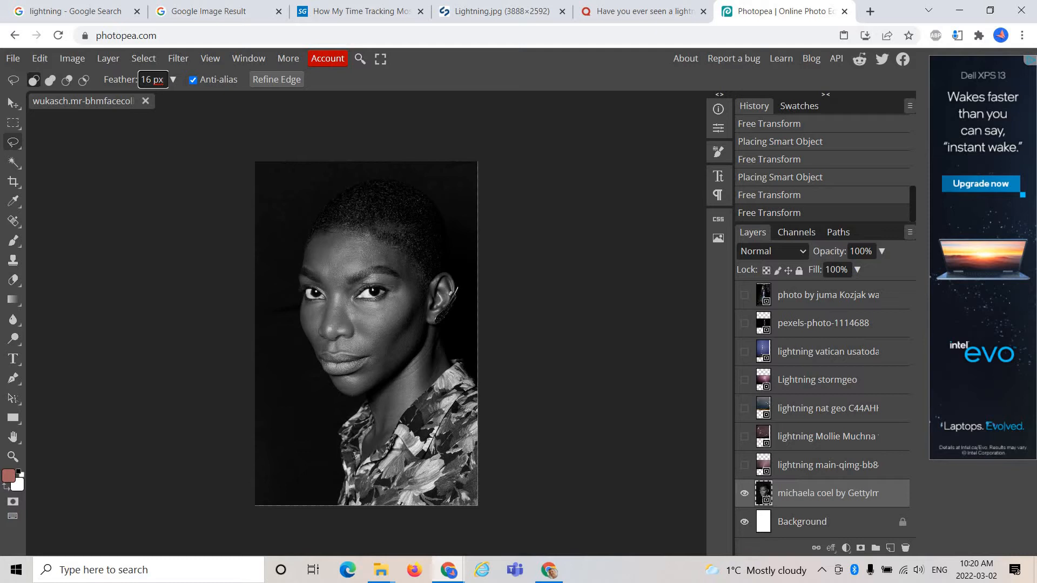
left_click_drag(308, 247, 302, 303)
mouse_move(319, 354)
left_mouse_down()
mouse_move(332, 375)
mouse_move(411, 326)
mouse_move(418, 293)
left_mouse_up()
left_click_drag(373, 238, 331, 237)
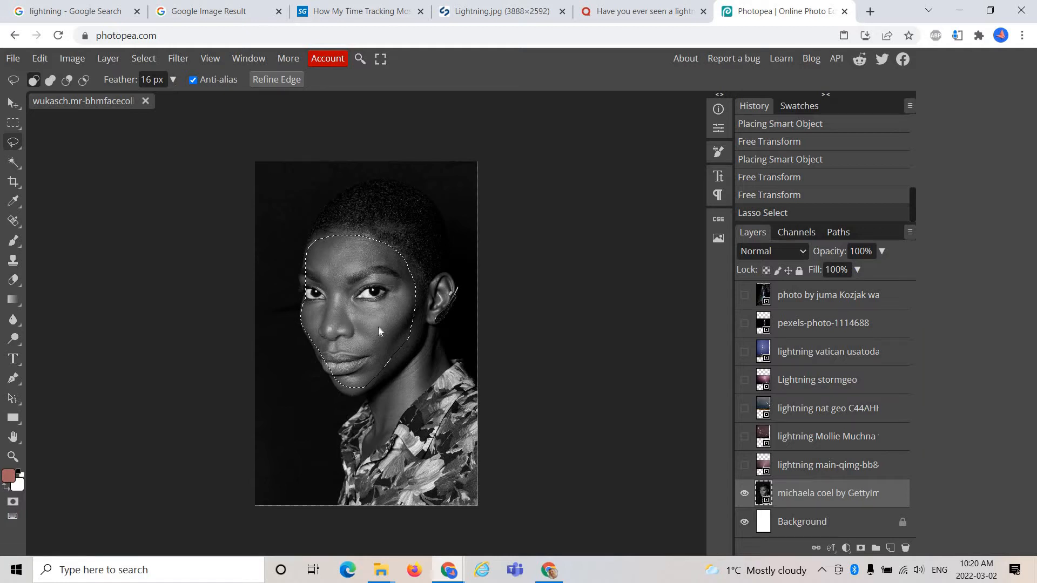
key("Delete")
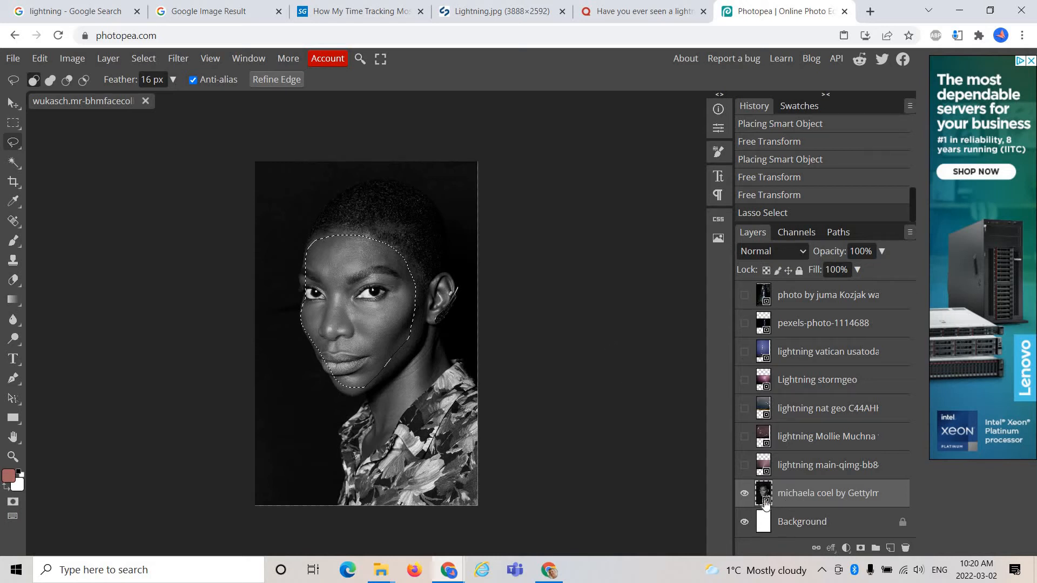
Rasterize the portrait layer and the seven hidden photo layers above it, leaving the portrait layer selected.
right_click(795, 496)
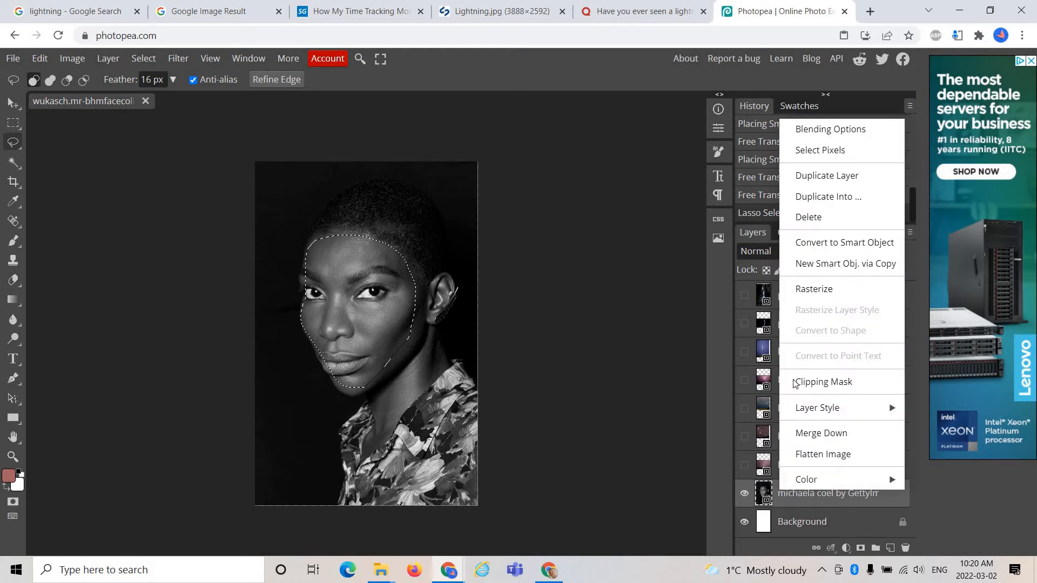
left_click(810, 294)
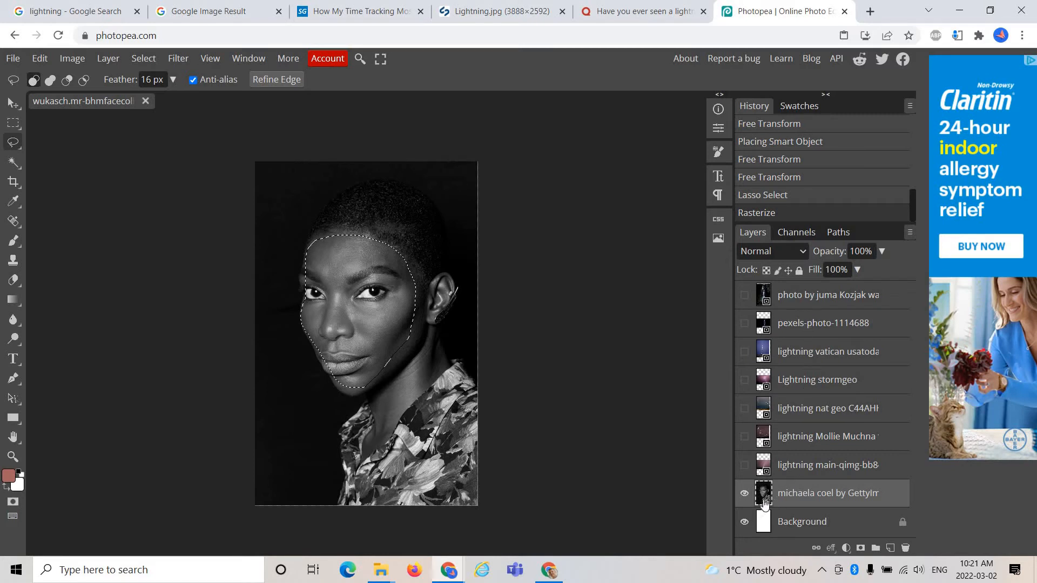
left_click(801, 468)
left_click(800, 302, "shift")
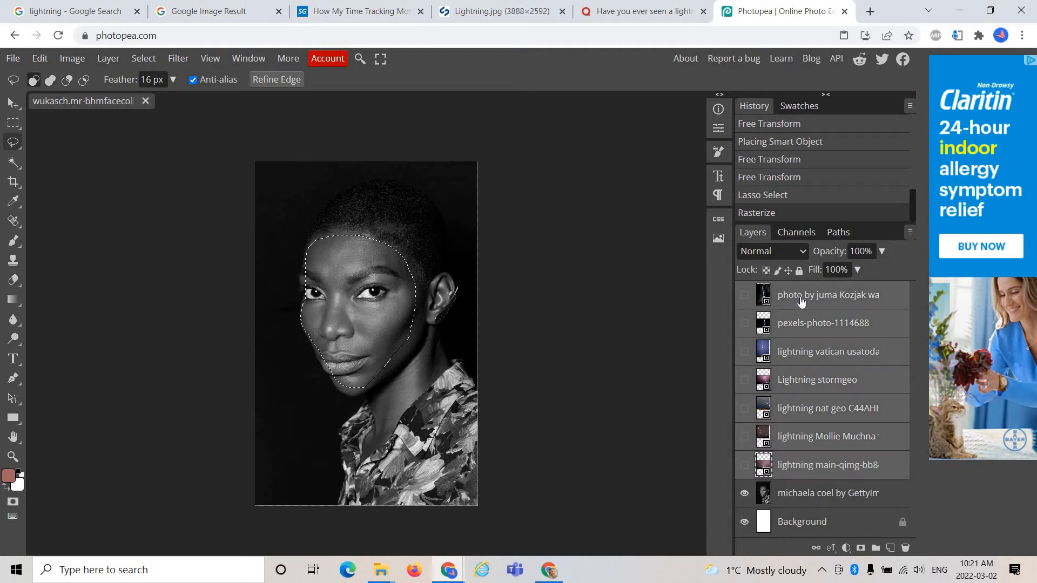
right_click(801, 301)
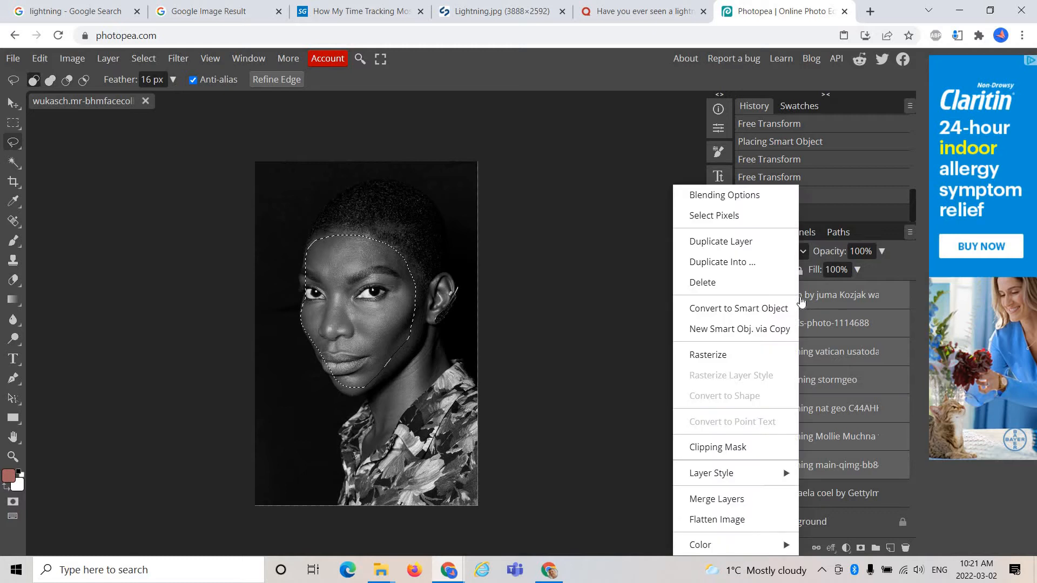
left_click(733, 355)
left_click(797, 494)
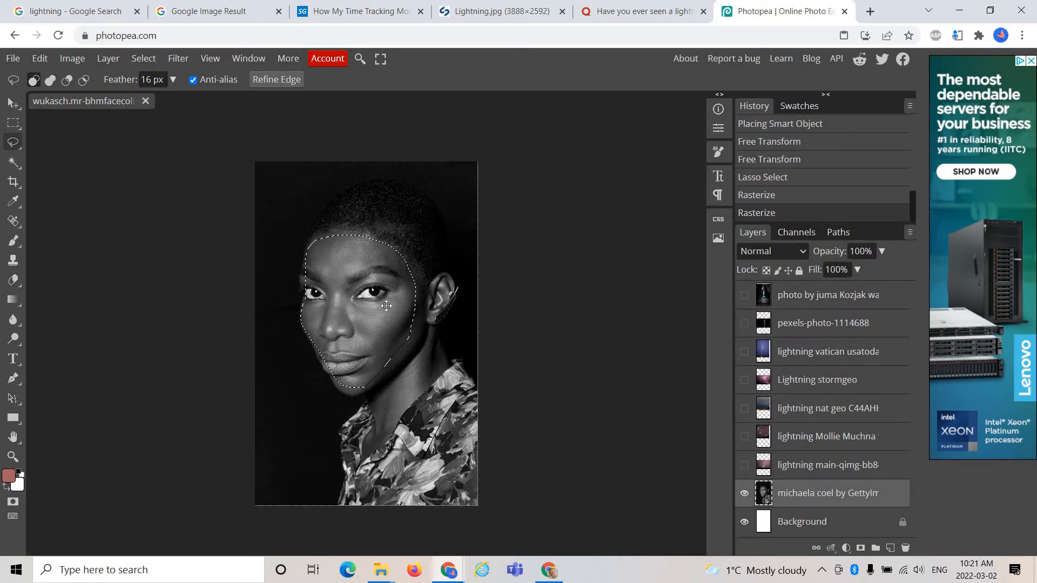
Cut the feathered face selection out of the portrait, paste it as a new layer and shift it slightly.
key("Delete")
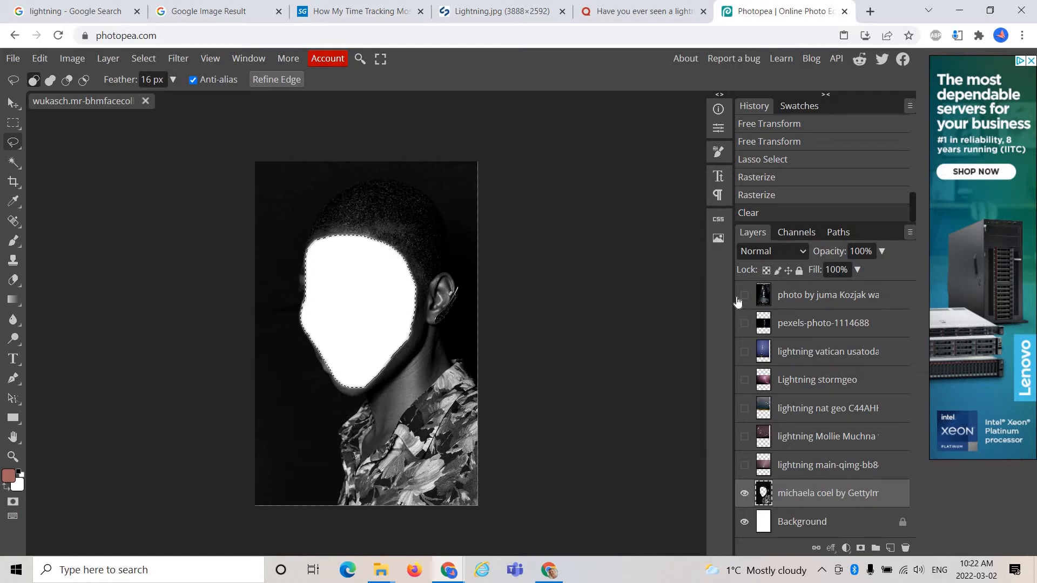
key("ctrl+z")
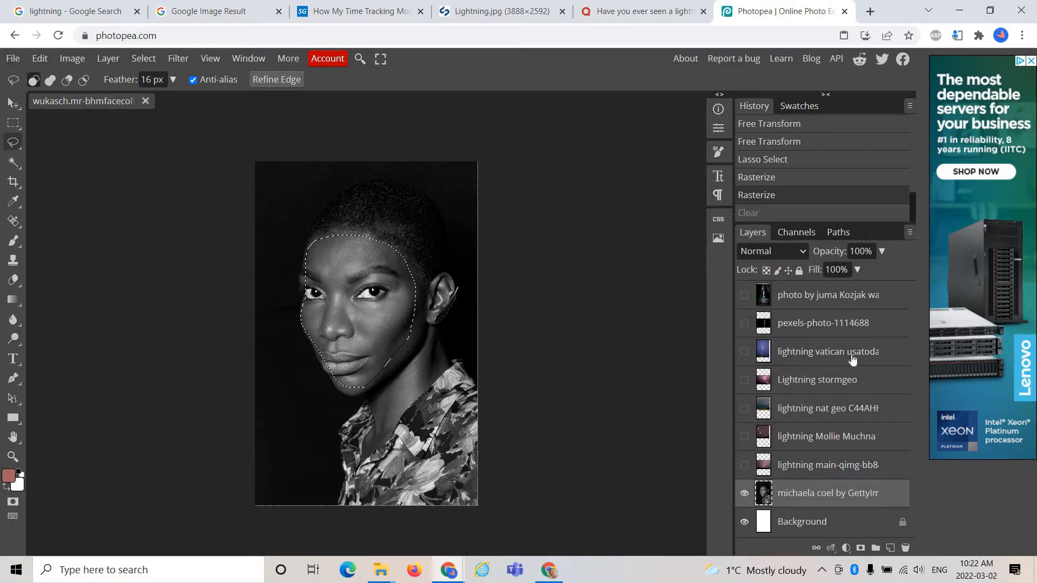
key("ctrl+shift+z")
key("ctrl+v")
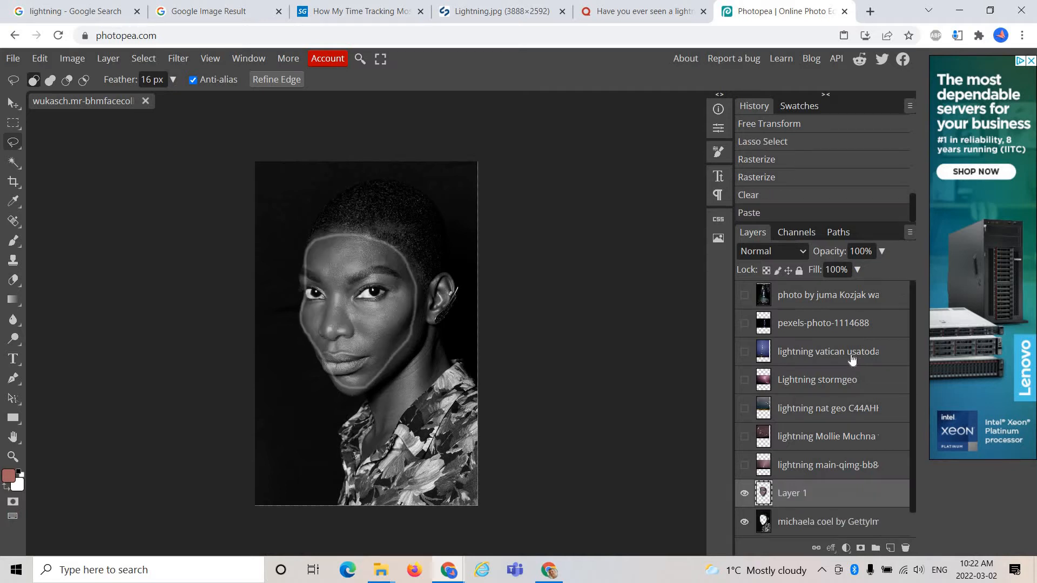
left_click(12, 105)
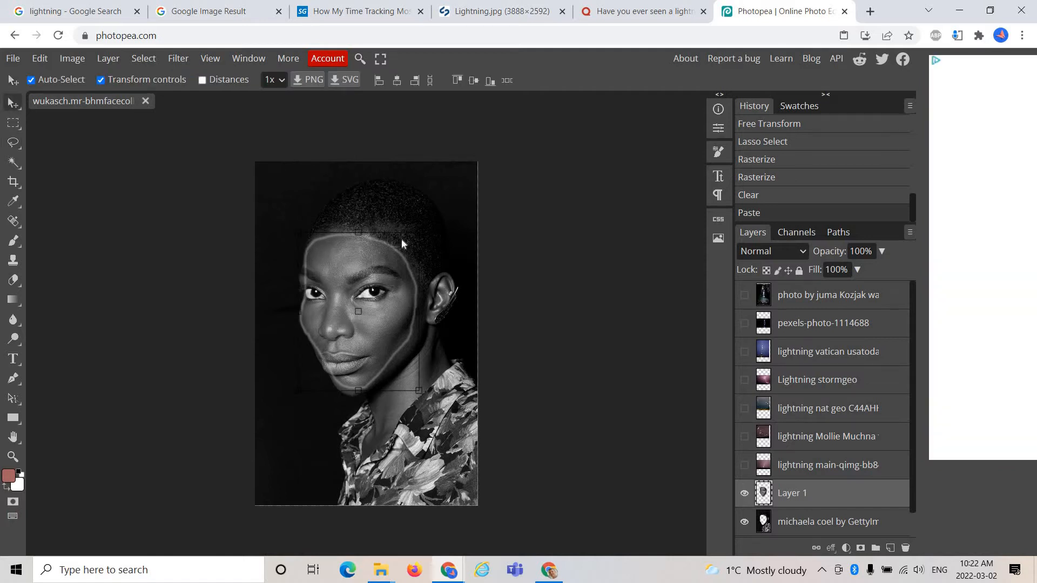
left_click_drag(309, 250, 356, 297)
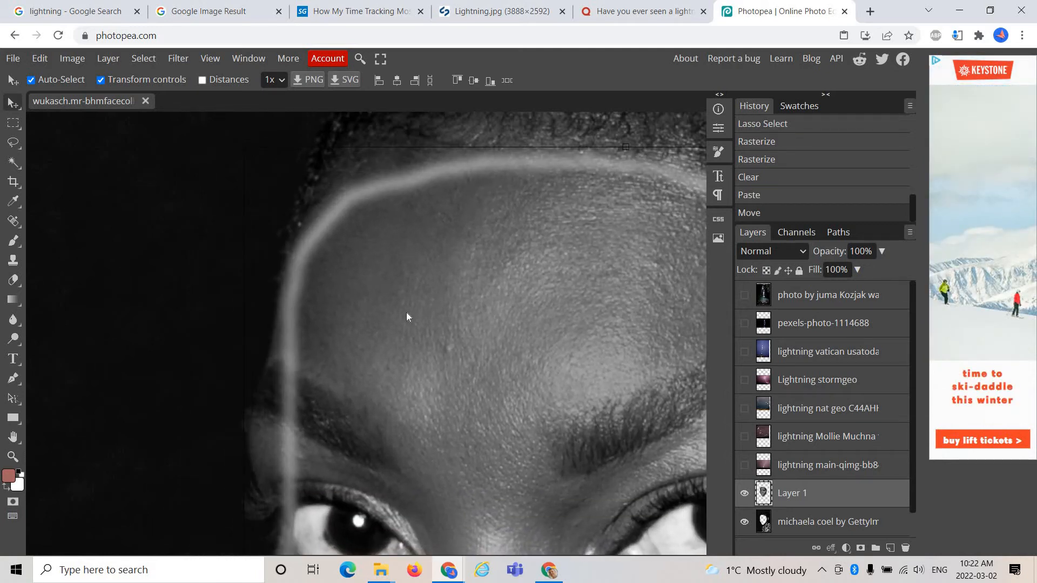
Undo the move, paste and cut of the feathered face piece.
key("ctrl+z")
key("ctrl+z")
key("ctrl+z")
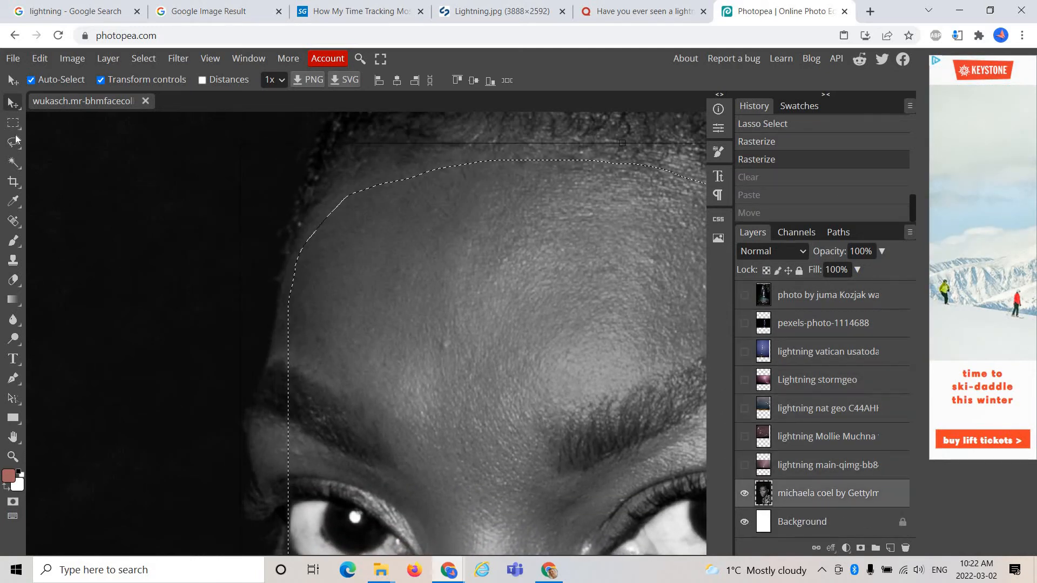
Clear the feathered face selection and set the Lasso tool's feather to 0 px.
left_click(14, 141)
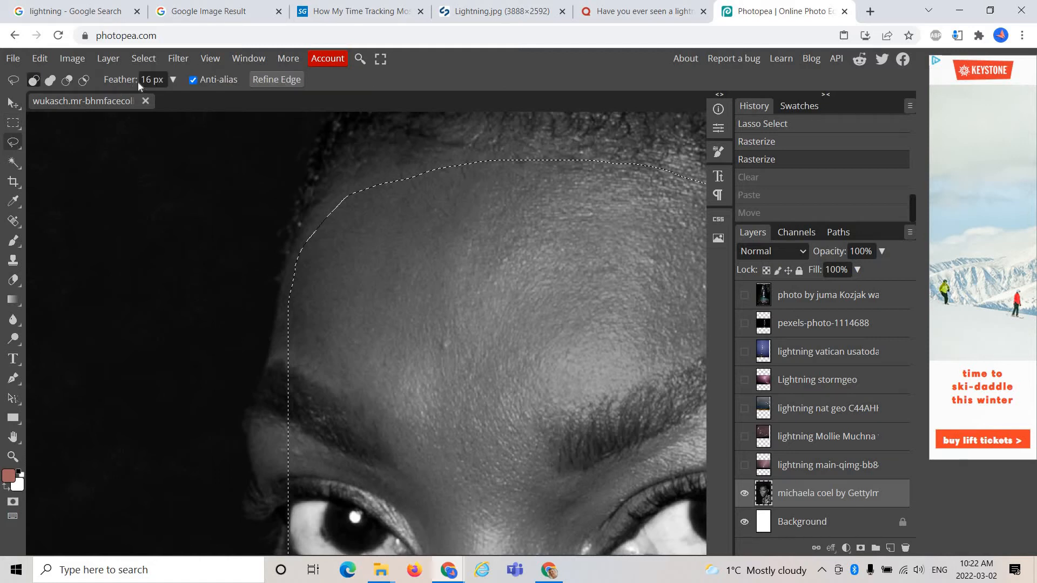
key("ctrl+d")
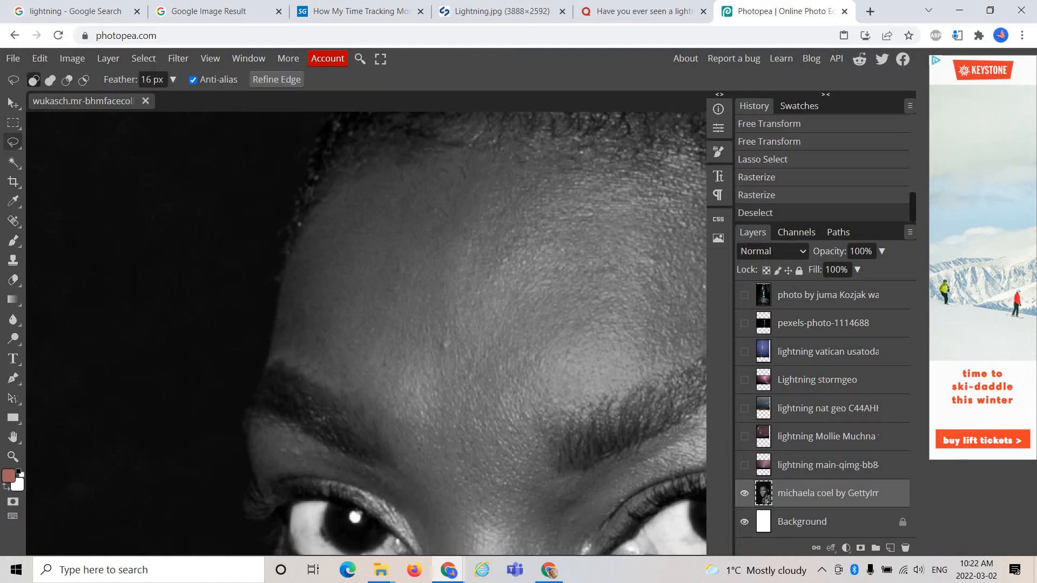
left_click_drag(120, 81, 80, 79)
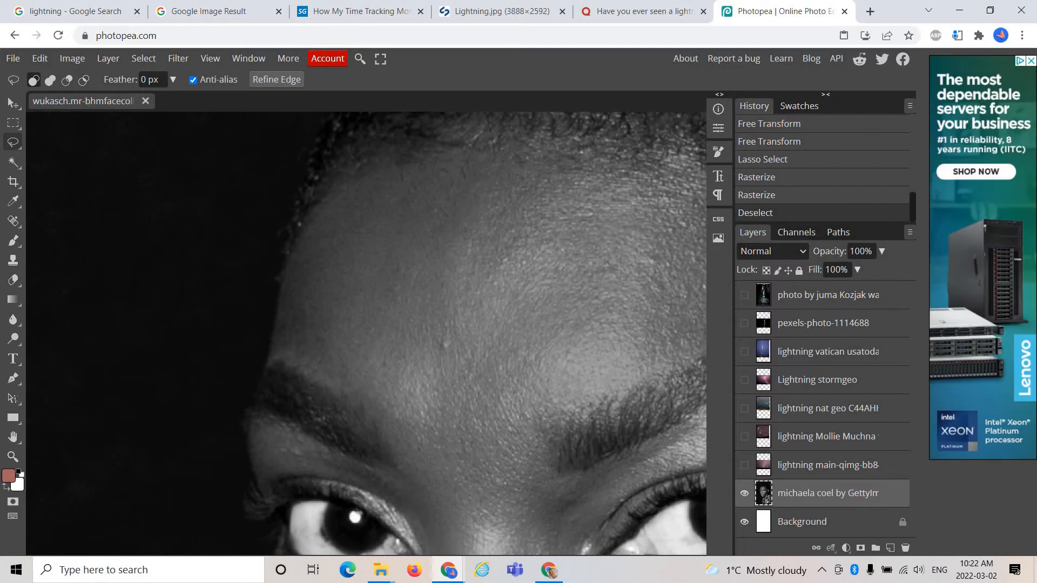
Lasso the forehead and eyebrows, cut the area onto its own layer and shift the piece to expose its edge.
mouse_move(369, 173)
left_mouse_down()
mouse_move(268, 390)
mouse_move(270, 427)
mouse_move(423, 517)
mouse_move(640, 238)
mouse_move(418, 150)
left_mouse_up()
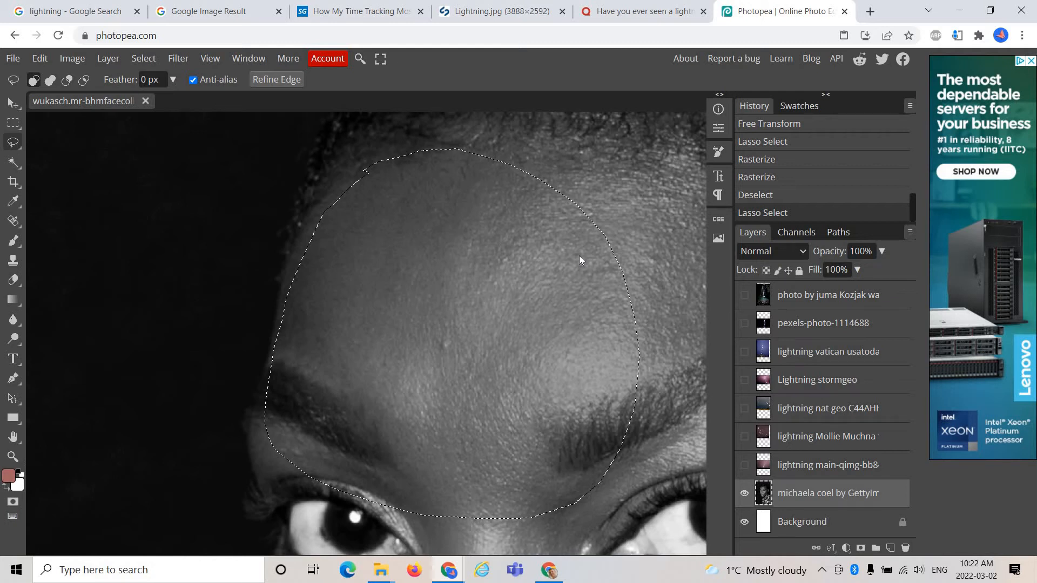
key("Delete")
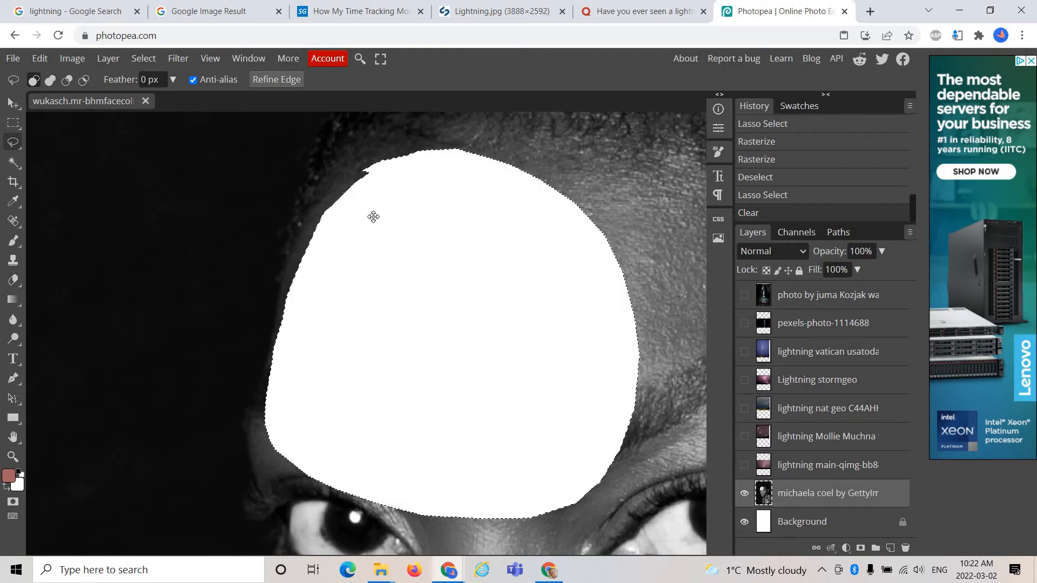
key("ctrl+v")
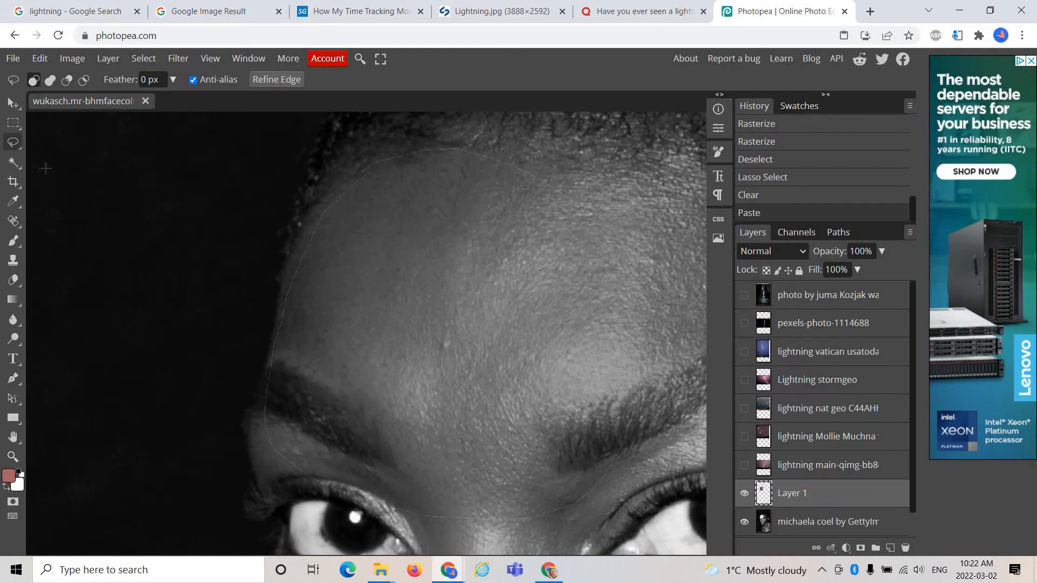
left_click(13, 103)
left_click_drag(383, 240, 421, 238)
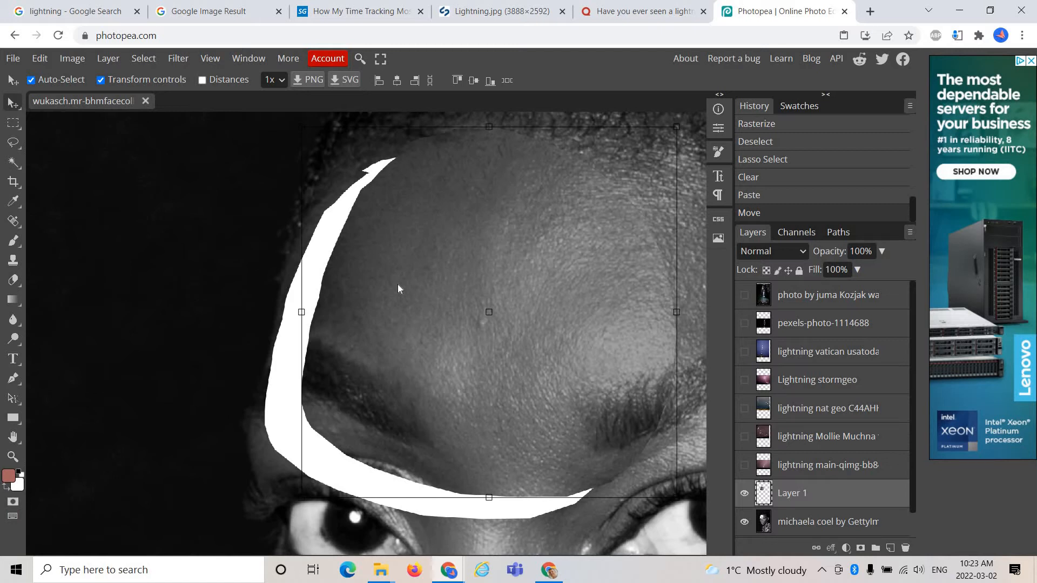
Undo the forehead piece's move, paste and cut, and clear the forehead selection.
key("ctrl+z")
key("ctrl+z")
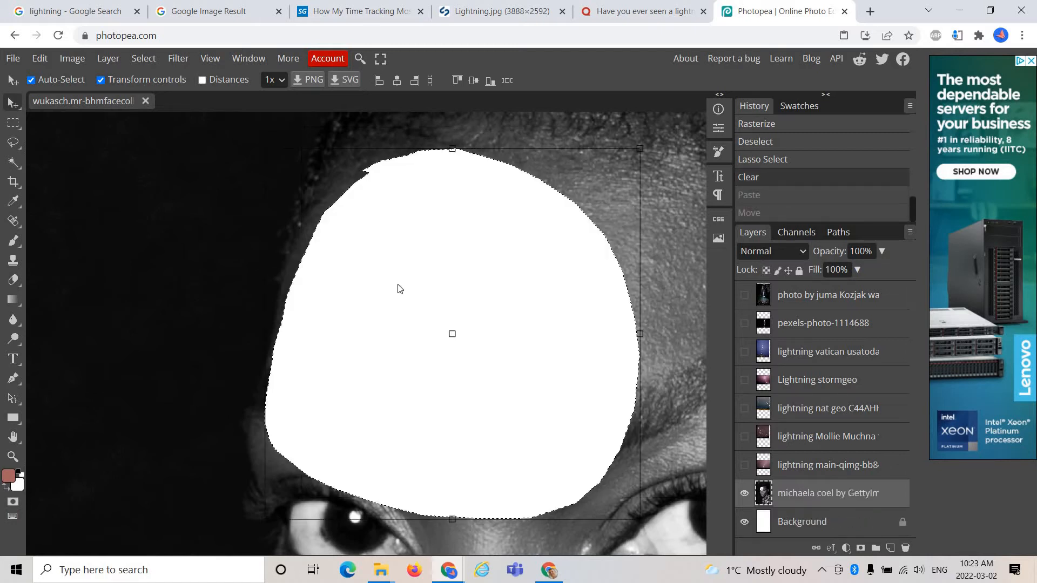
key("ctrl+z")
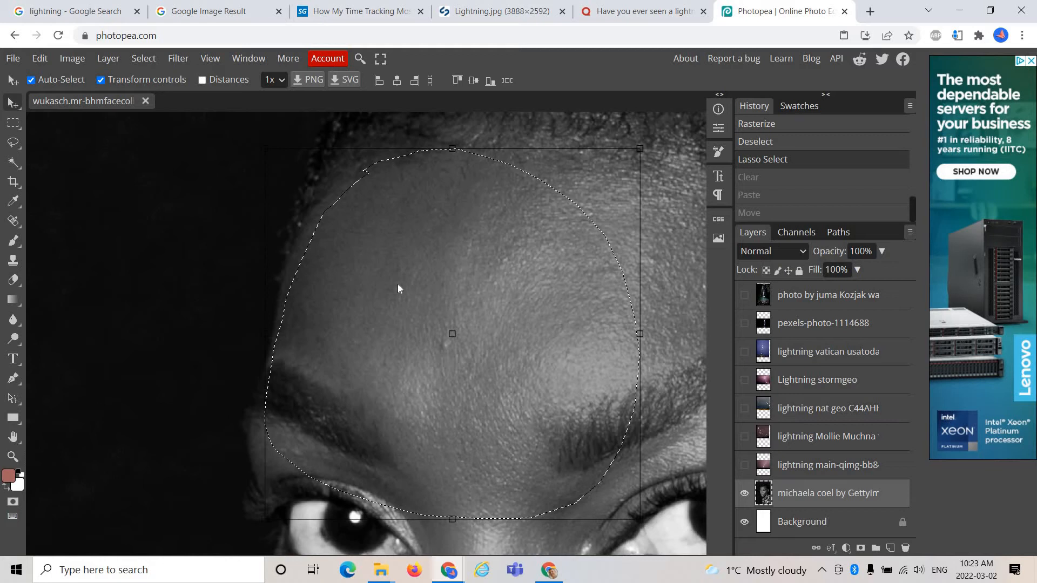
key("ctrl+0")
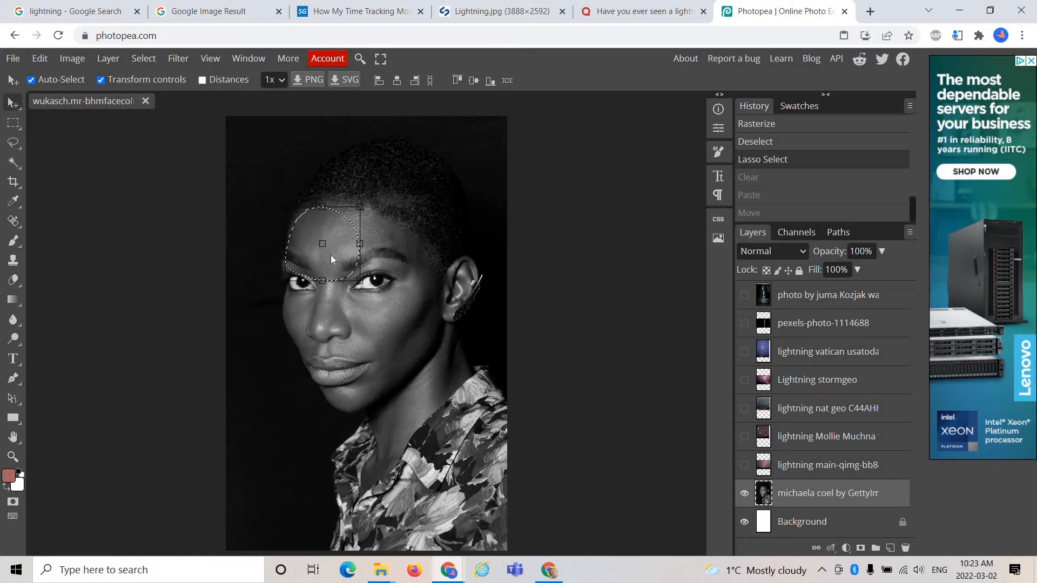
key("ctrl+d")
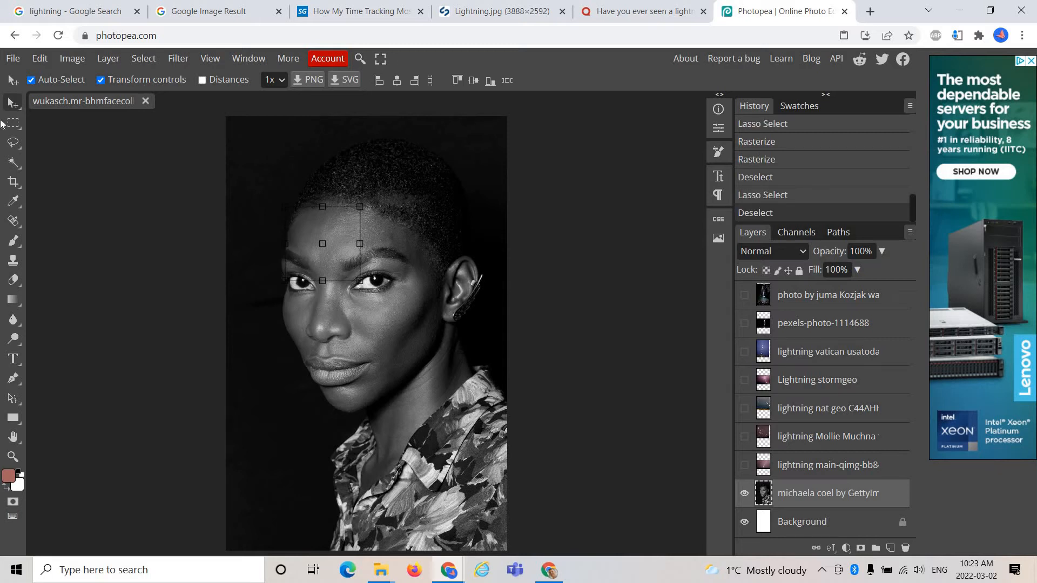
left_click(13, 144)
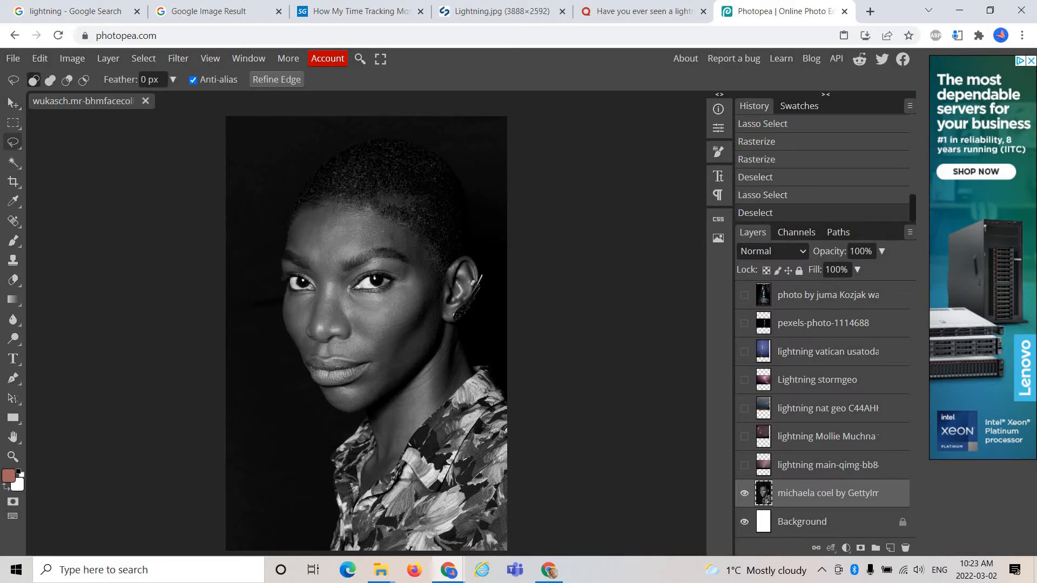
mouse_move(300, 207)
left_mouse_down()
mouse_move(285, 241)
mouse_move(294, 324)
mouse_move(384, 352)
mouse_move(381, 216)
mouse_move(324, 205)
left_mouse_up()
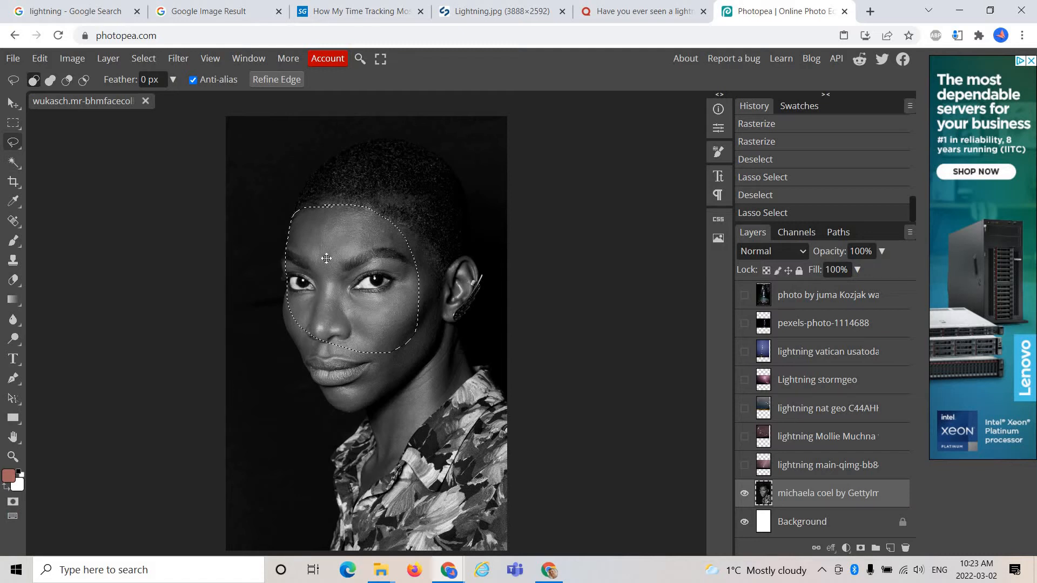
left_click(349, 299)
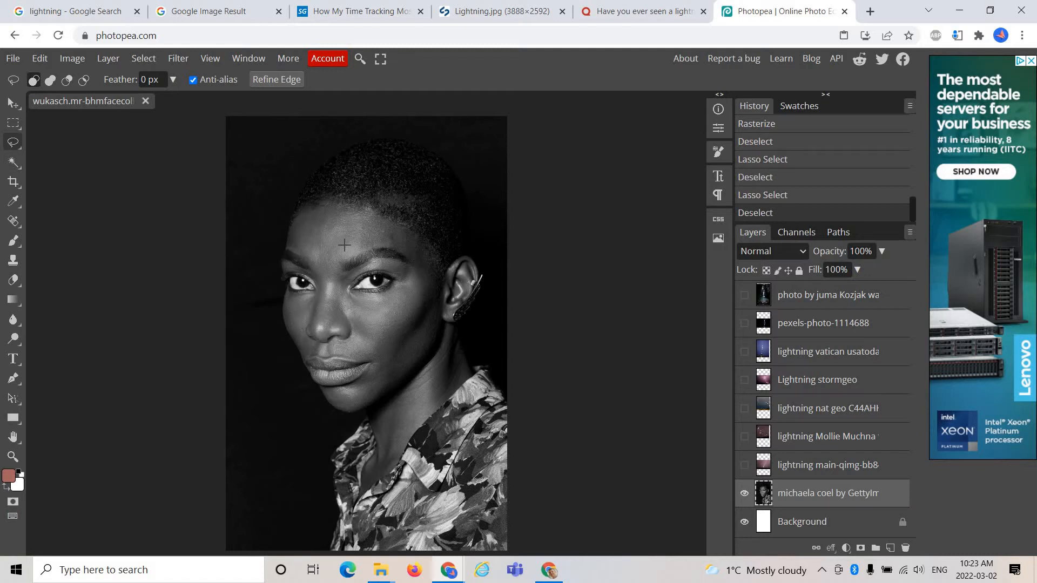
Lasso the whole face from hairline to chin with no feather, adding a small touch-up along the jaw.
mouse_move(322, 207)
left_mouse_down()
mouse_move(290, 228)
mouse_move(279, 266)
mouse_move(287, 283)
left_mouse_up()
mouse_move(399, 371)
left_mouse_down()
mouse_move(431, 342)
mouse_move(438, 302)
mouse_move(423, 236)
left_mouse_up()
left_click_drag(337, 205, 324, 207)
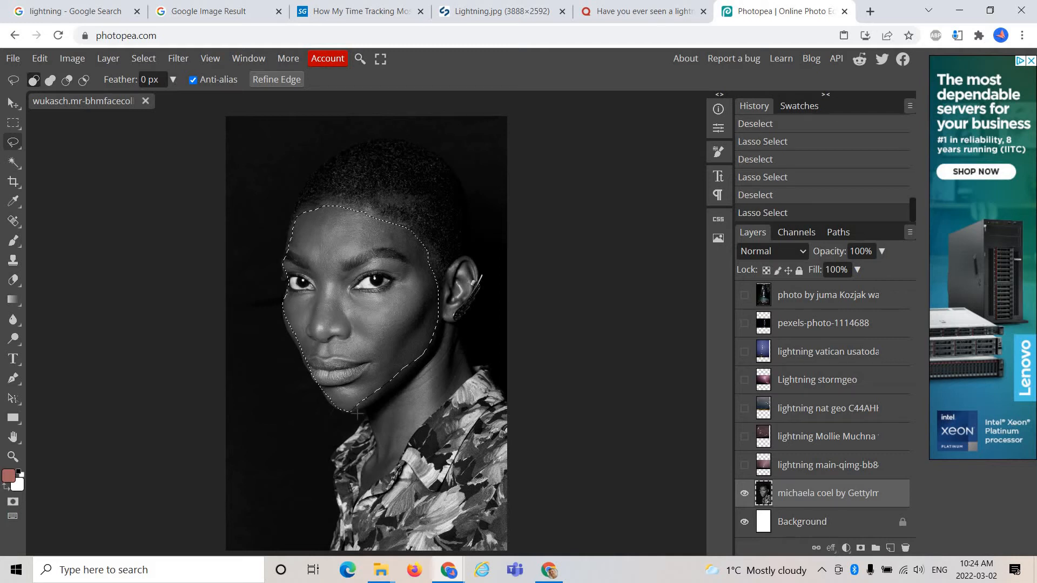
key("shift")
left_click_drag(399, 388, 400, 387)
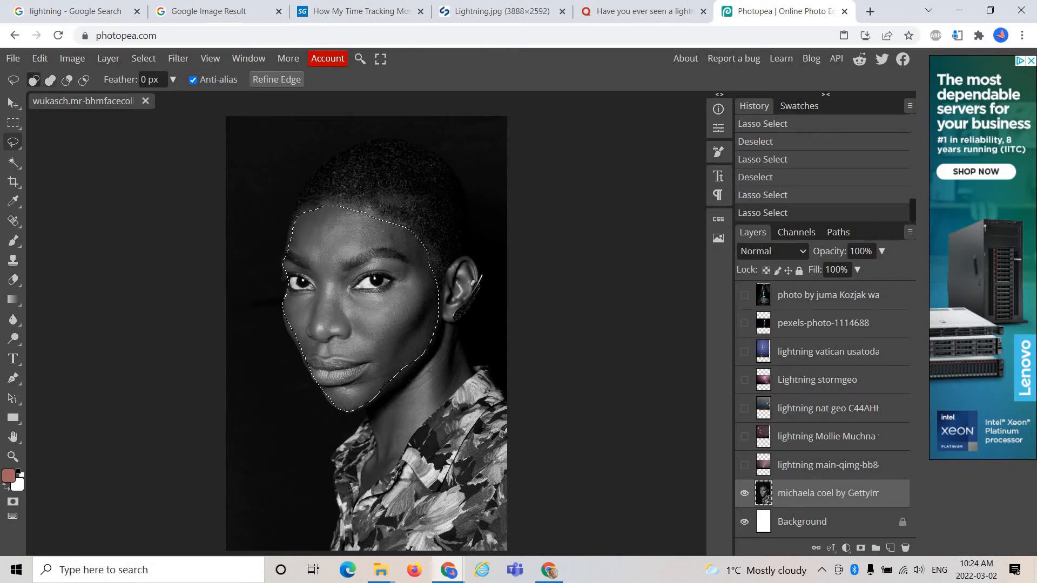
Try adding to and subtracting from the face selection with the Lasso, restoring the subtracted area around the eye.
key("shift")
left_click_drag(351, 350, 351, 350)
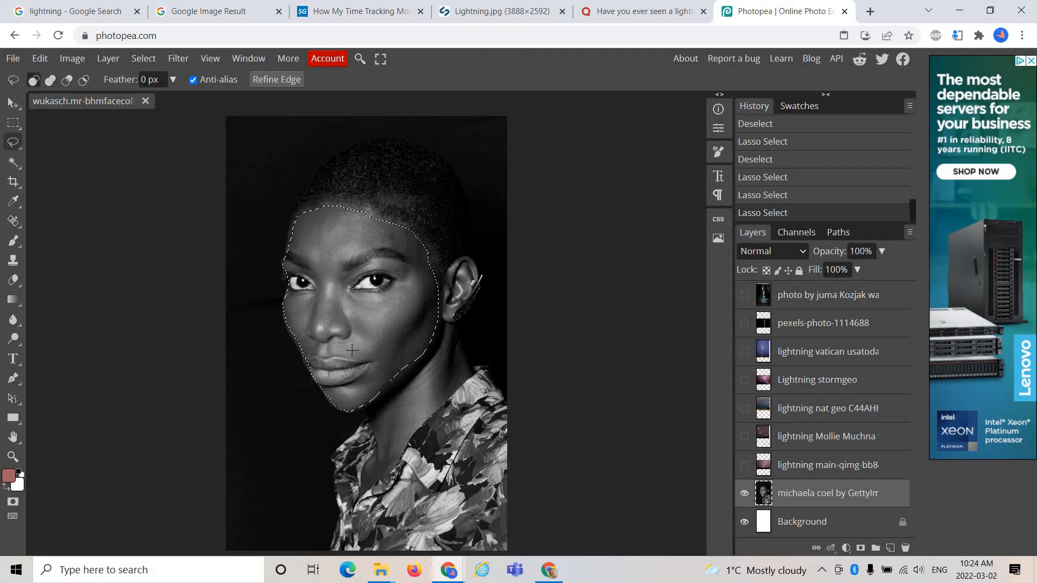
key("alt")
left_click_drag(350, 286, 351, 288)
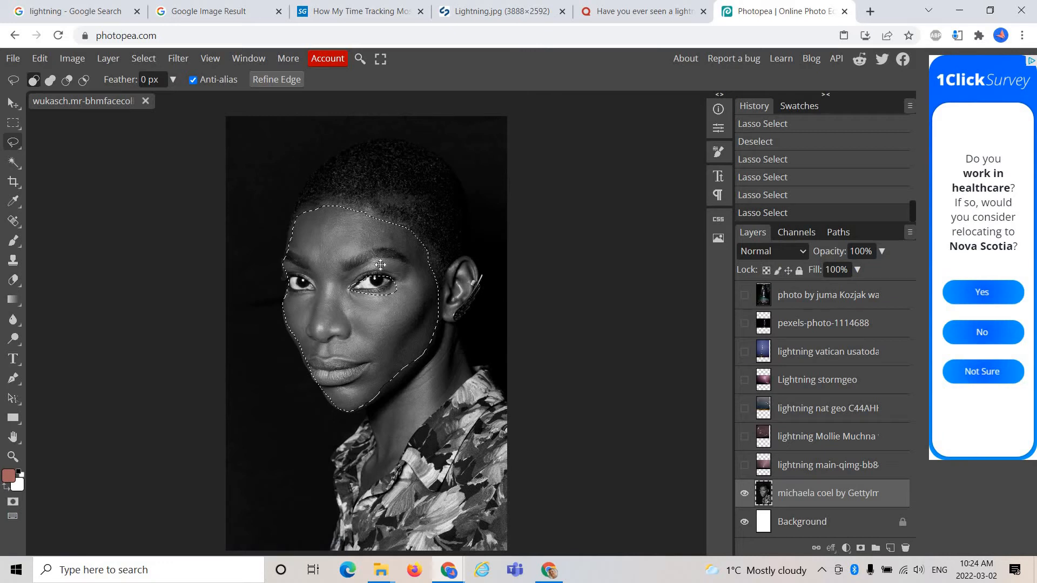
key("shift")
mouse_move(372, 320)
left_mouse_down()
mouse_move(341, 303)
mouse_move(413, 316)
left_mouse_up()
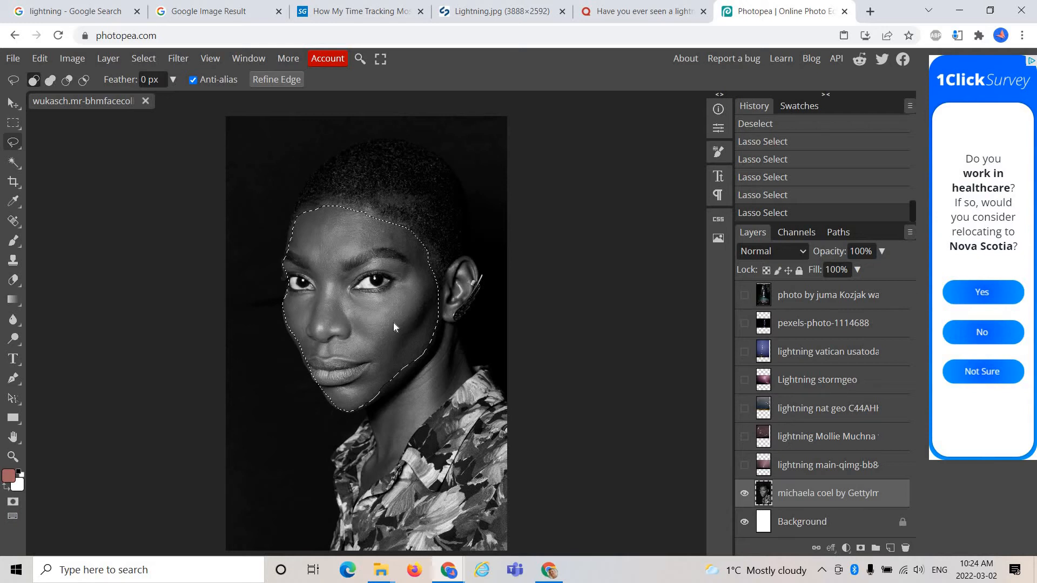
Cut the selected face out of the portrait onto its own layer and hide that layer.
key("Delete")
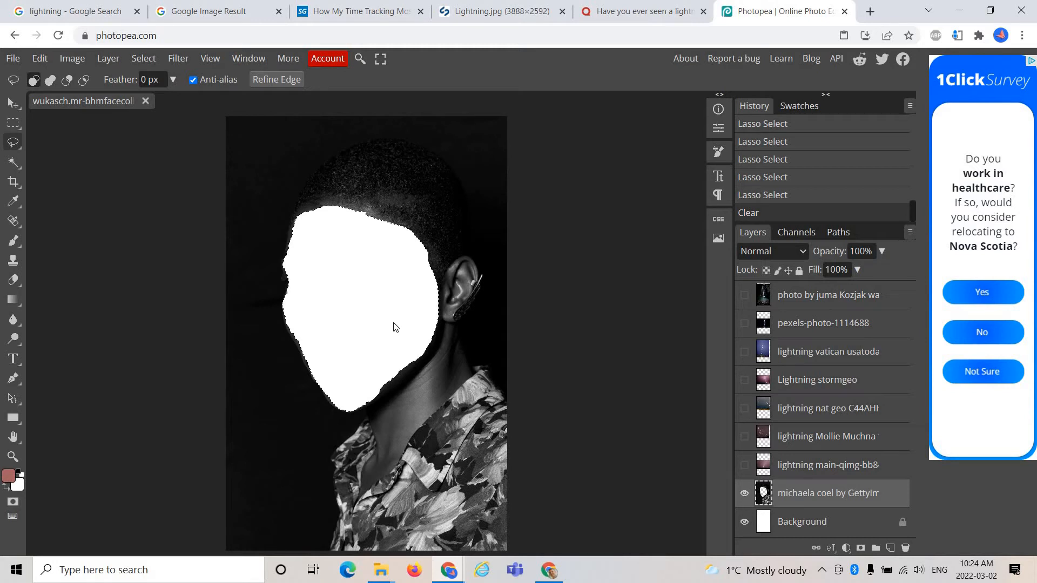
key("ctrl+v")
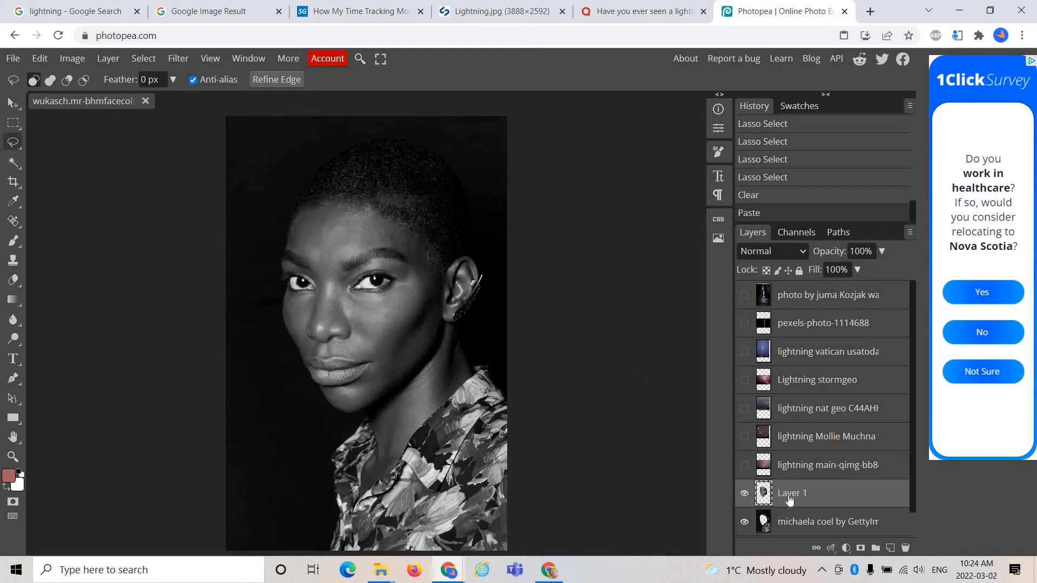
left_click(744, 494)
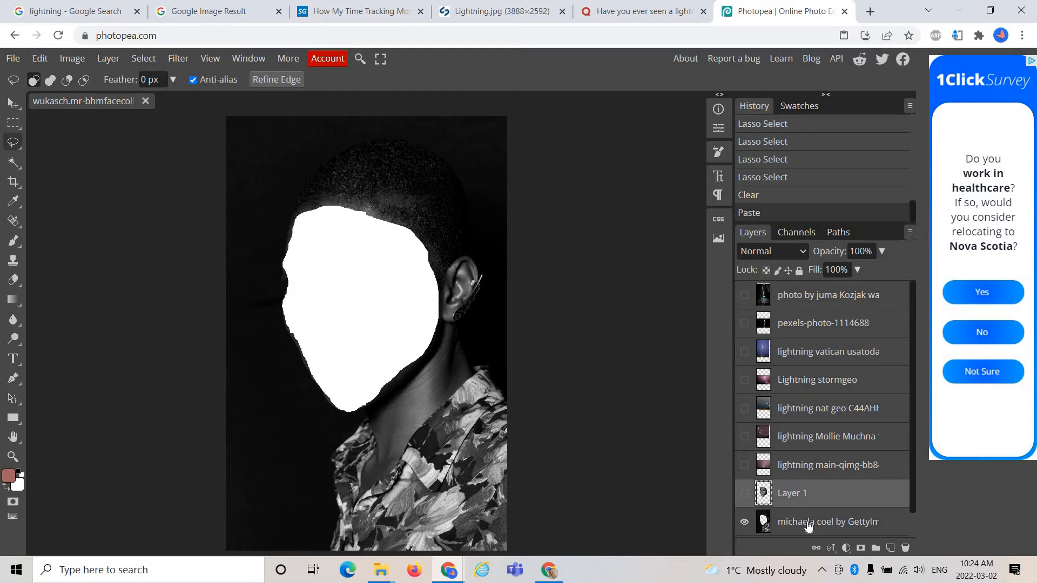
Show the waterfall photo and move its layer directly beneath the portrait so it fills the face opening.
left_click(745, 300)
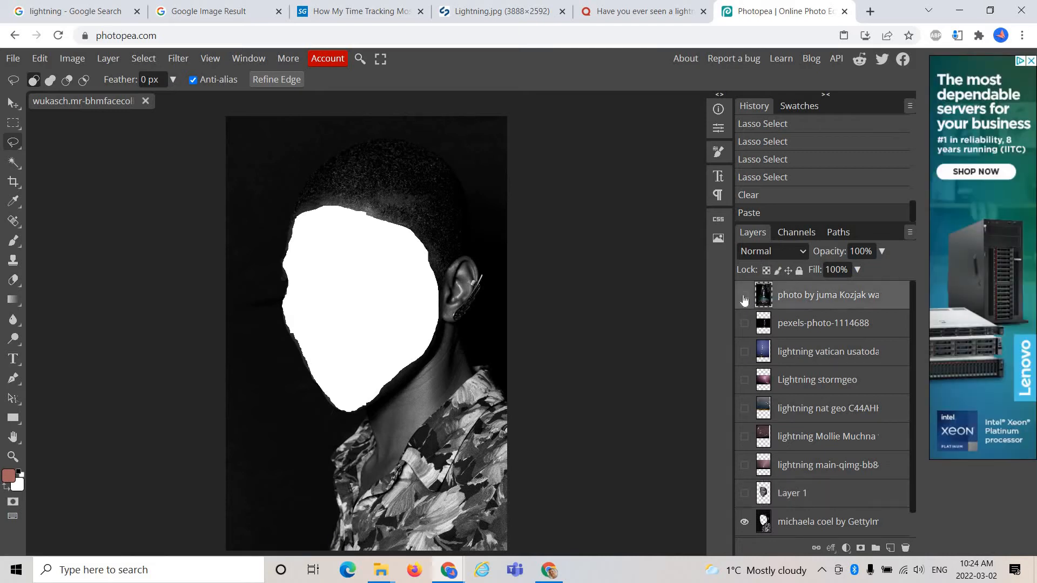
left_click(745, 296)
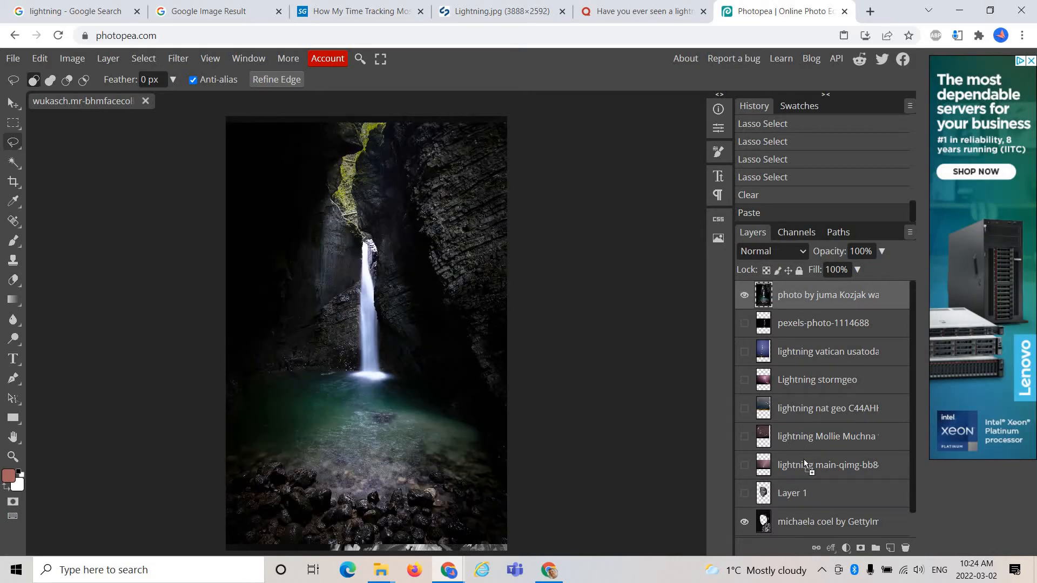
left_click_drag(805, 465, 810, 508)
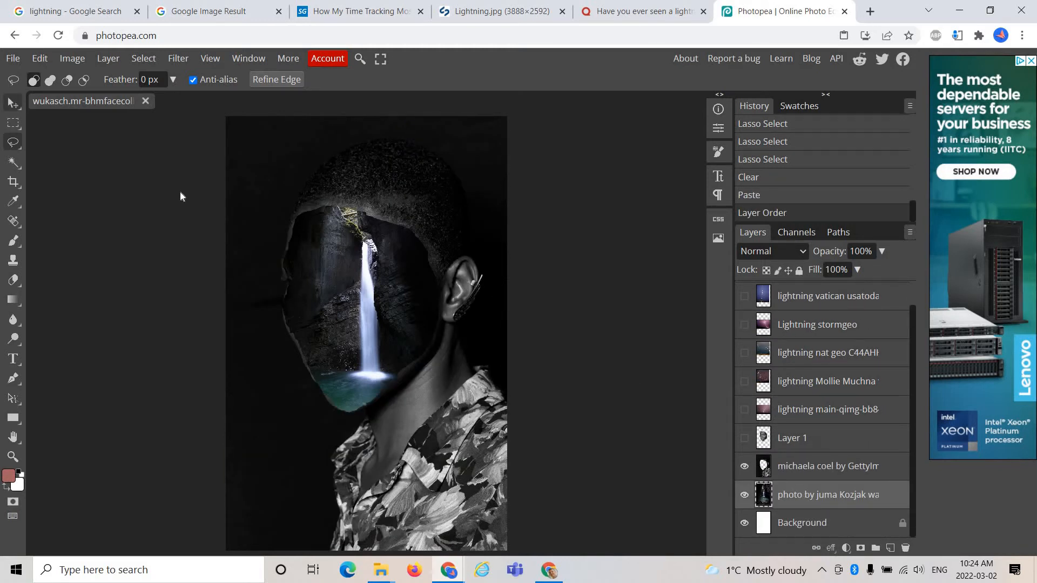
Hide the portrait, lasso a rough oval around the waterfall and cut it onto its own layer.
key("v")
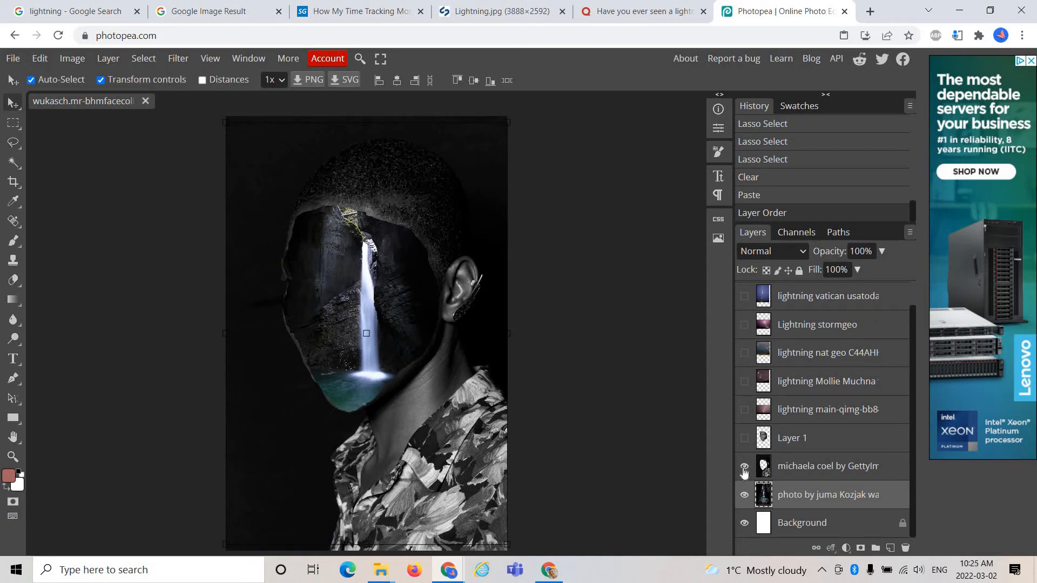
left_click(743, 467)
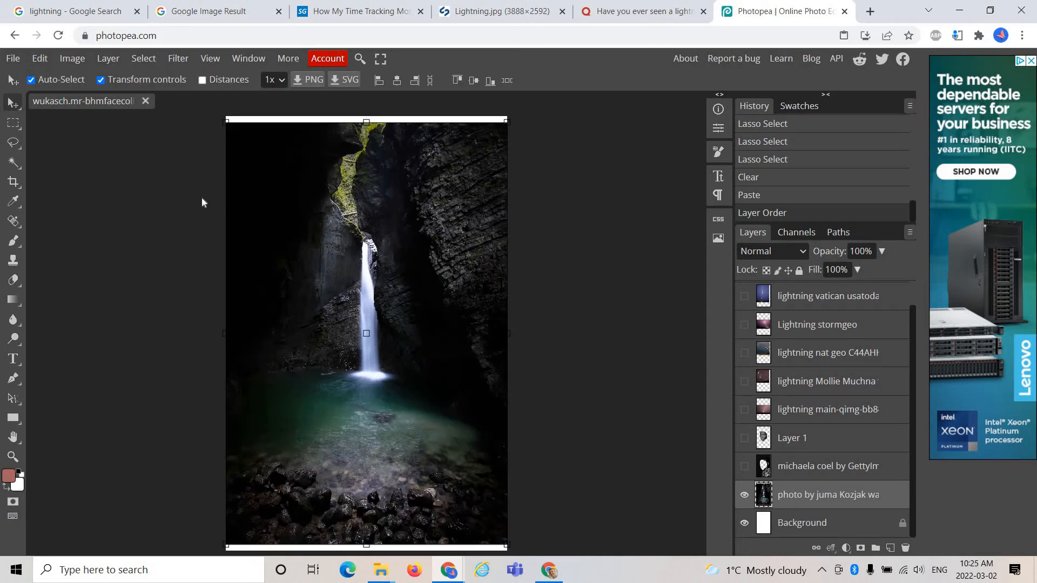
left_click(11, 145)
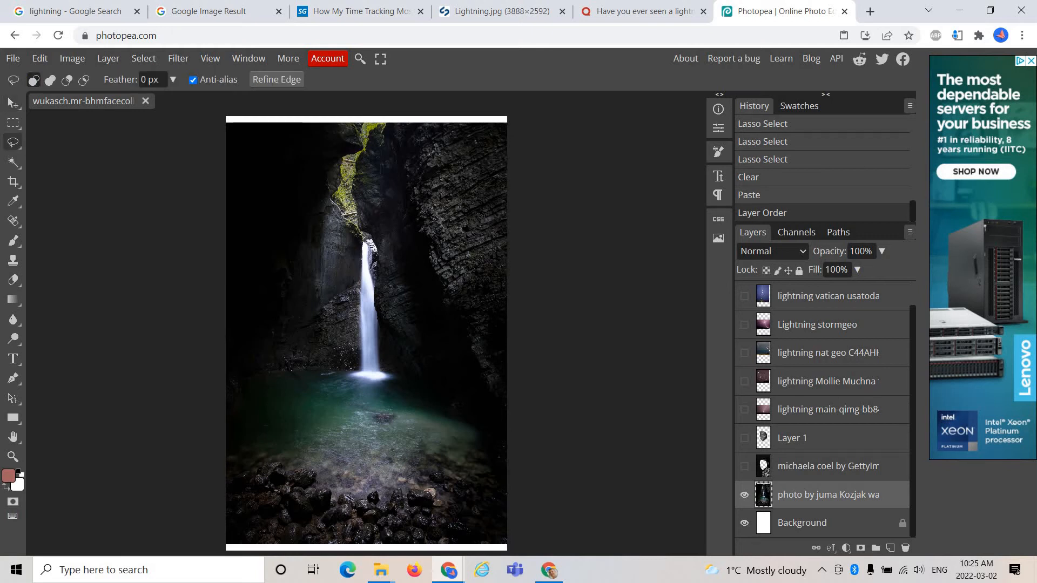
mouse_move(382, 213)
left_mouse_down()
mouse_move(304, 316)
mouse_move(339, 416)
mouse_move(437, 366)
mouse_move(428, 251)
mouse_move(378, 212)
mouse_move(430, 258)
left_mouse_up()
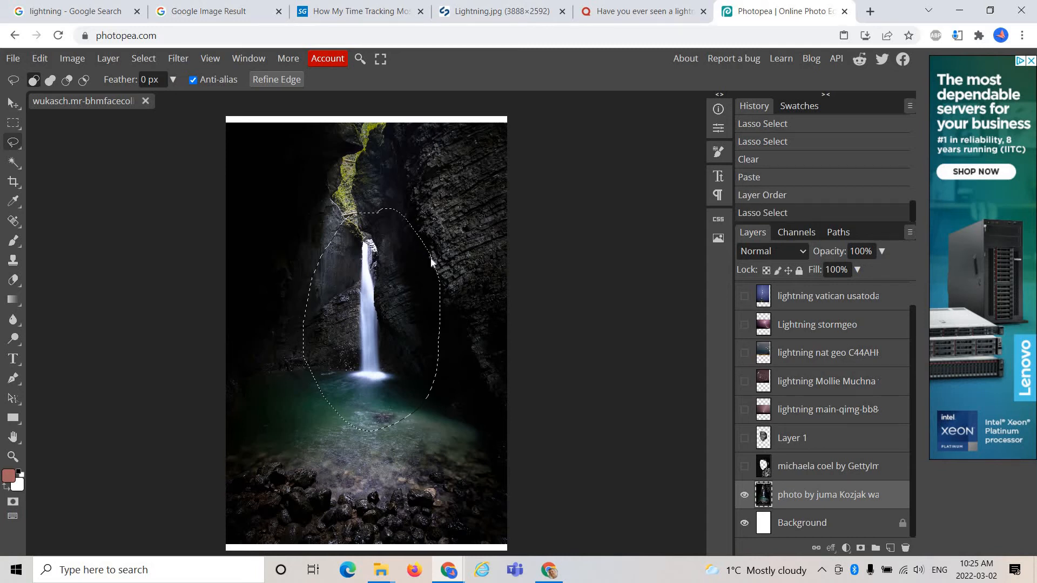
key("Delete")
key("ctrl+v")
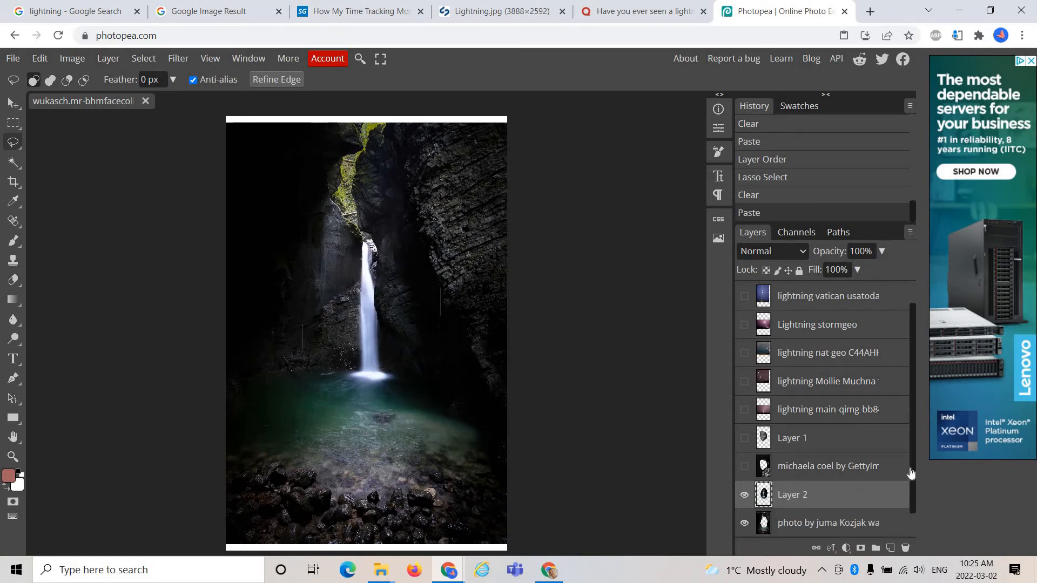
Delete the leftover waterfall photo layer, keeping only the oval cut-out above the background.
scroll(806, 477, "down", 1)
scroll(805, 475, "down", 1)
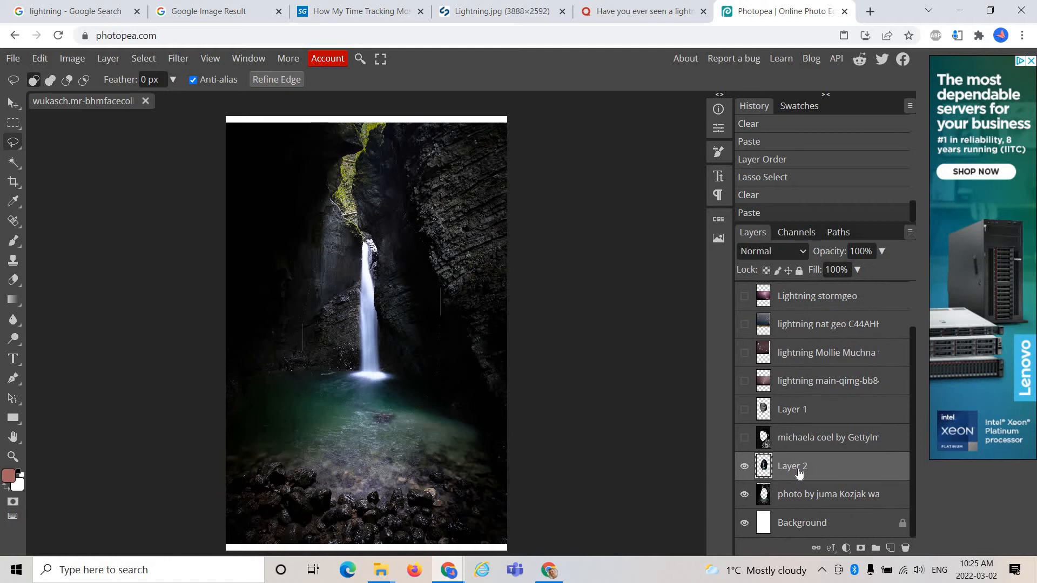
left_click(813, 506)
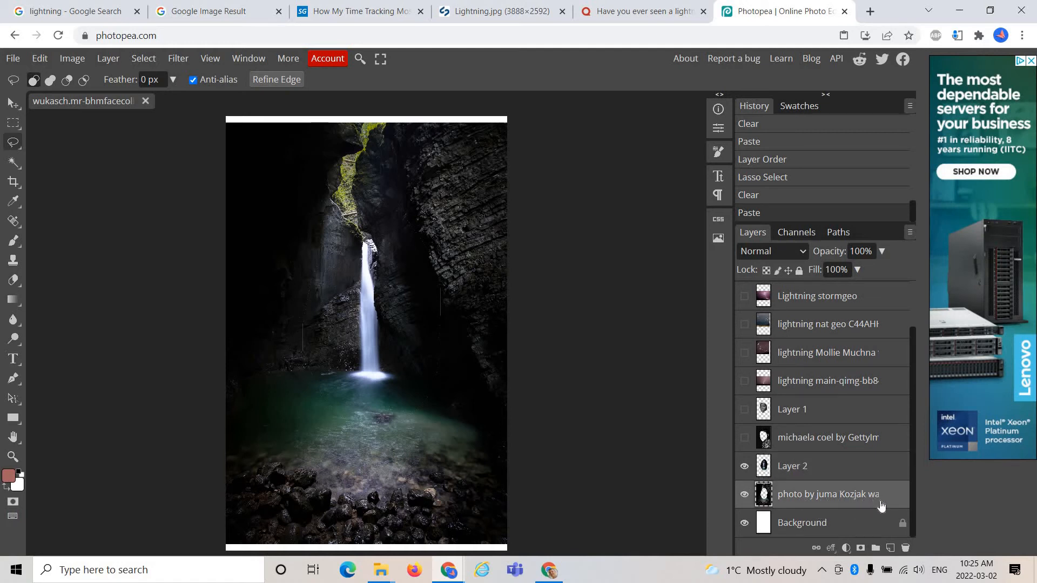
left_click(906, 549)
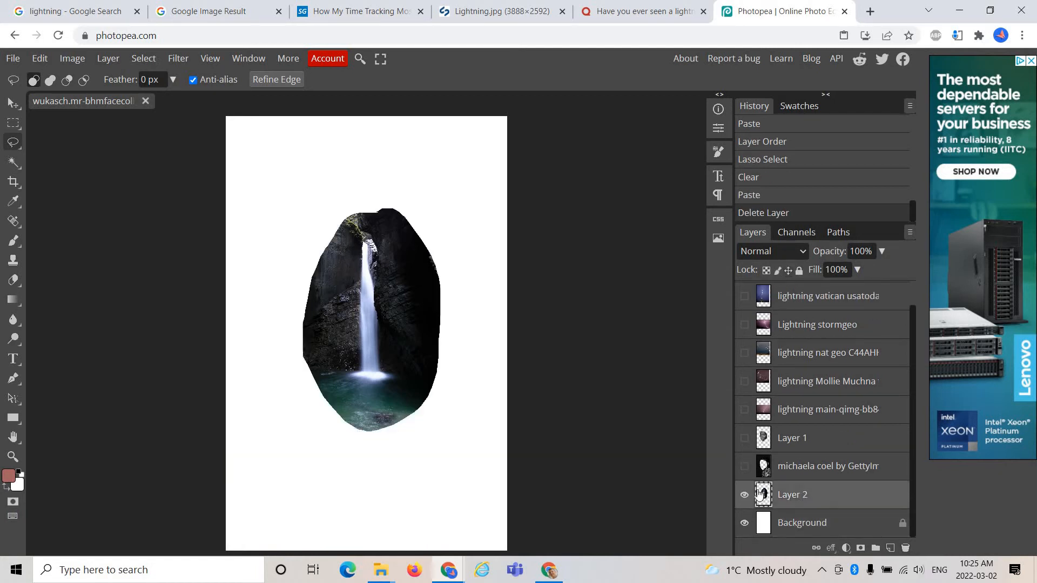
Show the portrait again, shift the waterfall cut-out within the face opening and enlarge it proportionally to 172.60%.
left_click(745, 466)
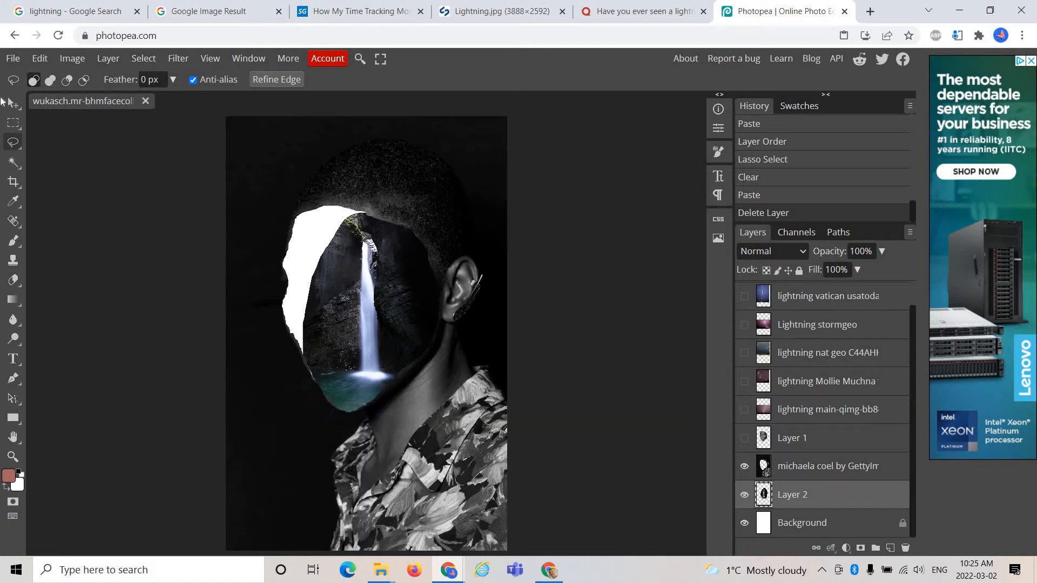
left_click(12, 105)
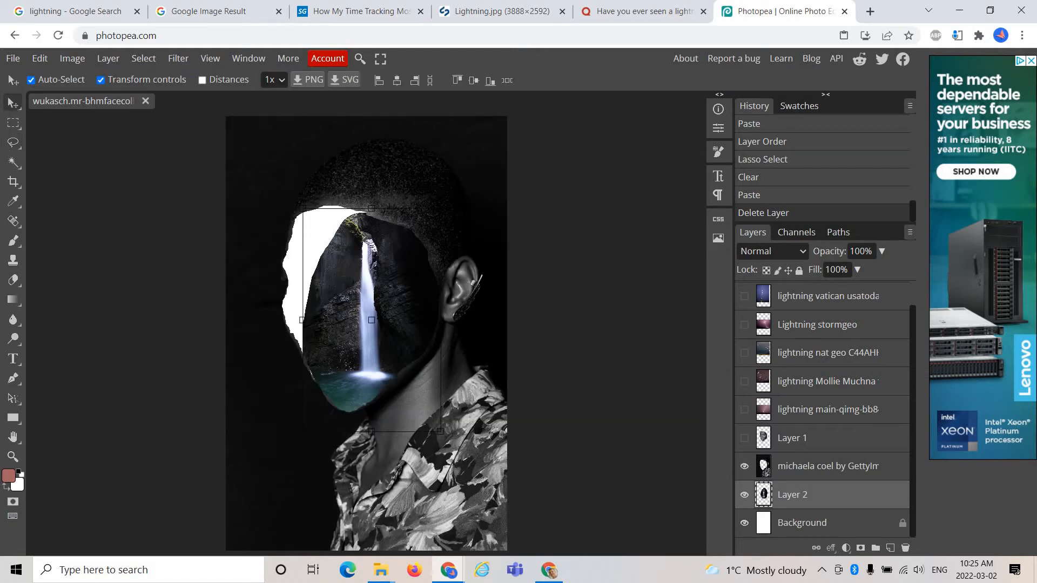
left_click_drag(380, 269, 329, 204)
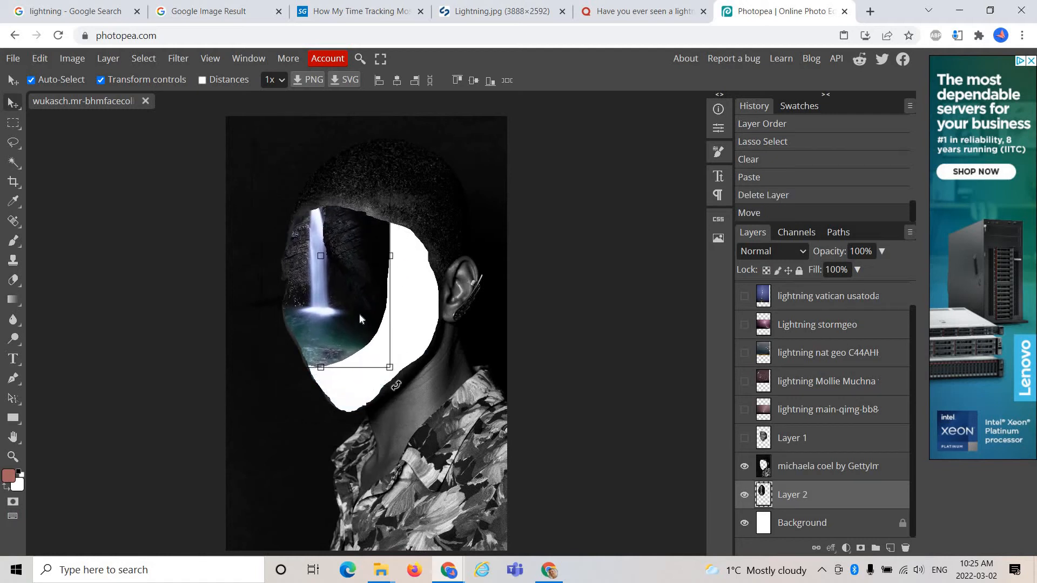
left_click_drag(375, 352, 391, 388)
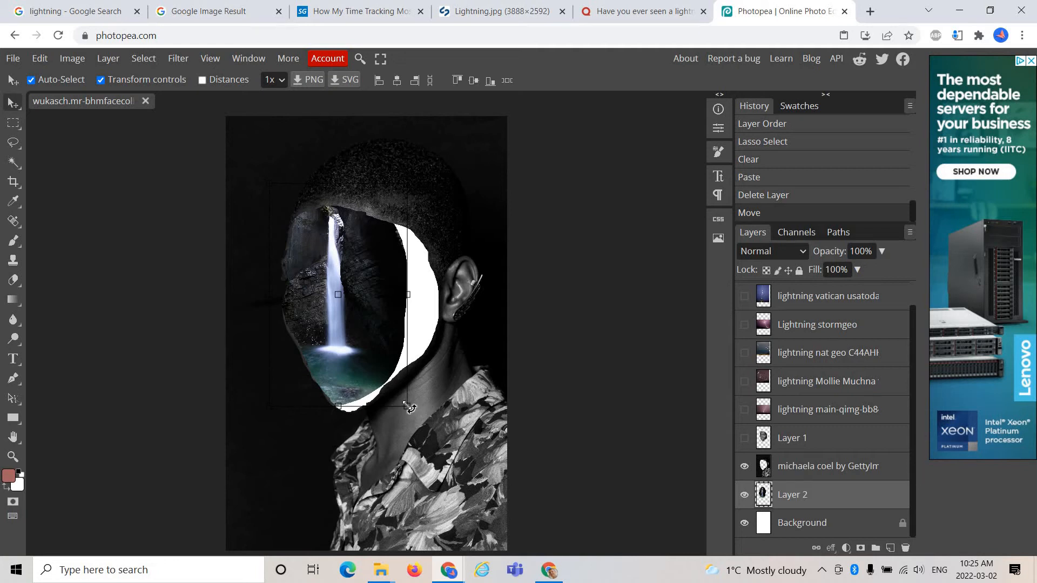
left_click_drag(407, 406, 506, 509)
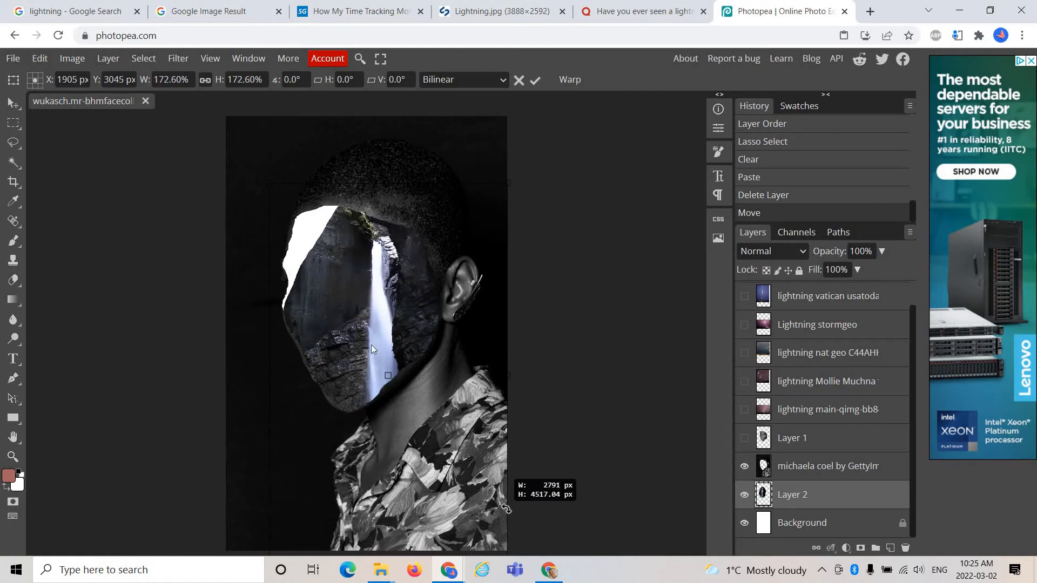
Position the enlarged waterfall at about X 1442 px, Y 1227 px to fill the face opening and apply the transform.
left_click_drag(361, 325, 309, 242)
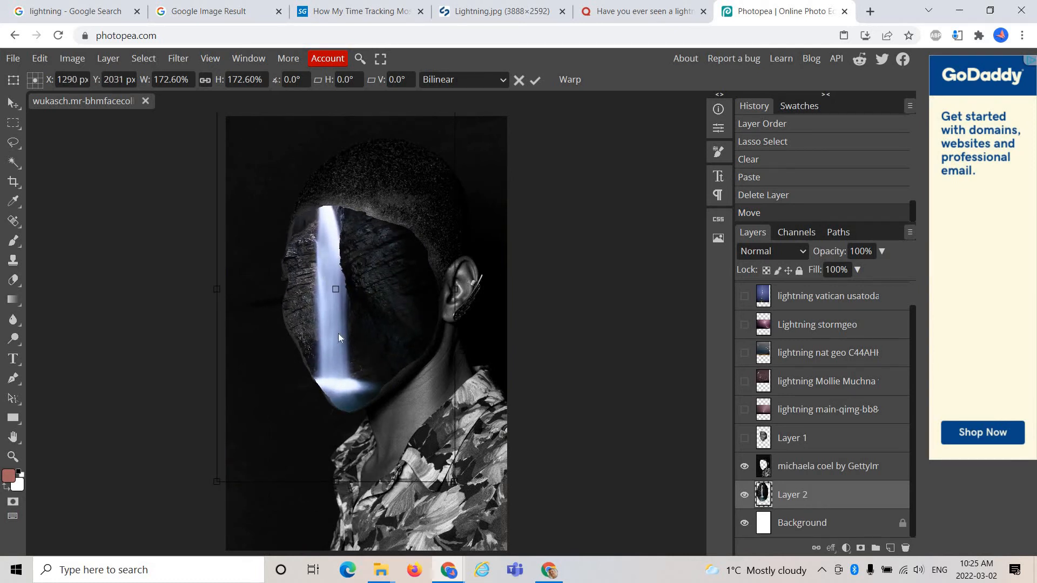
left_click_drag(350, 322, 360, 319)
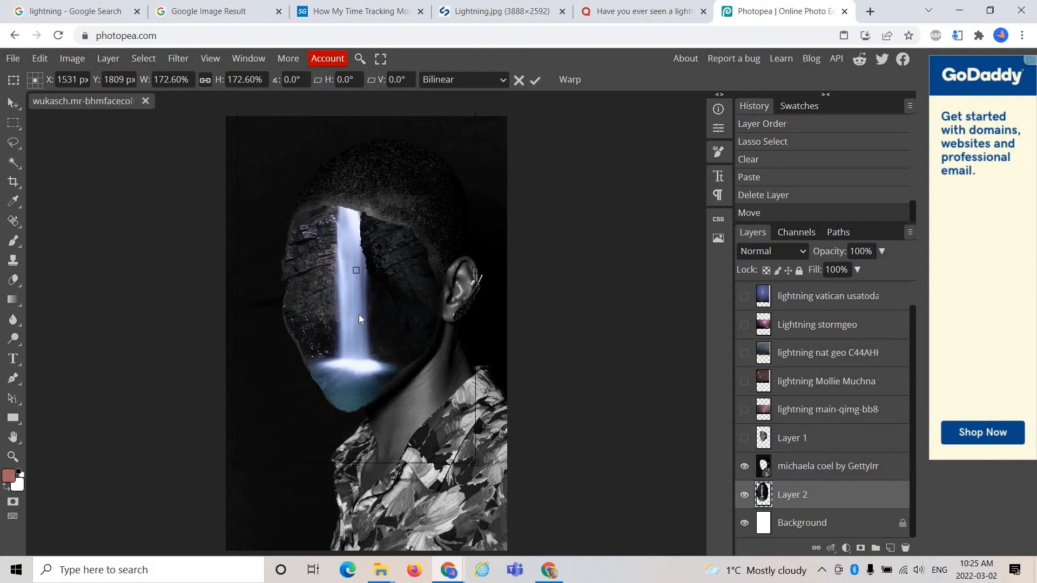
key("Left")
key("Left")
key("Left")
key("Left")
key("Left")
key("Left")
key("Left")
key("Left")
key("Left")
key("Left")
key("Left")
key("Left")
key("Left")
key("Left")
key("Left")
key("Left")
key("Left")
key("Left")
key("Left")
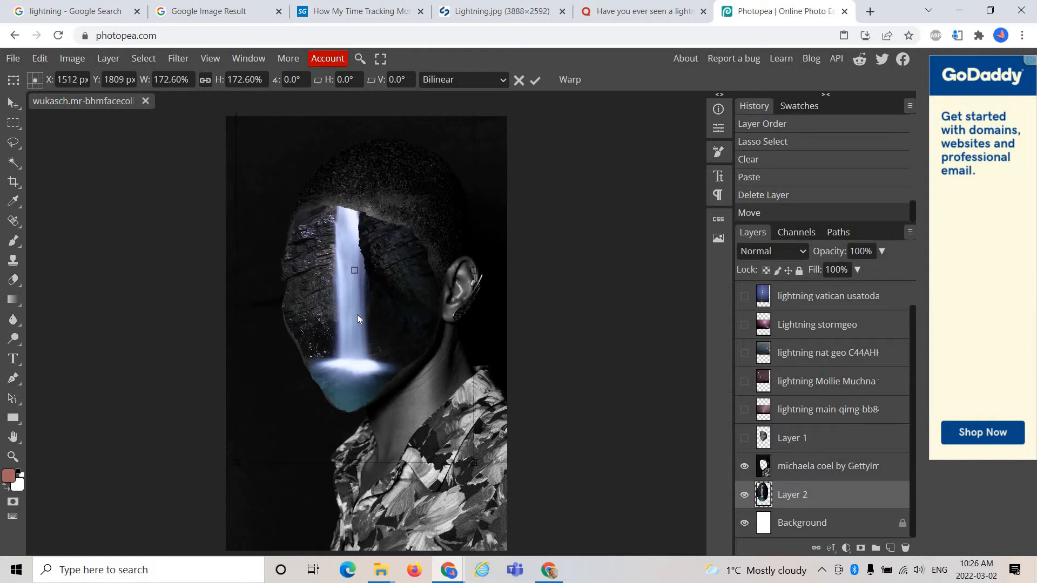
left_click_drag(358, 316, 348, 284)
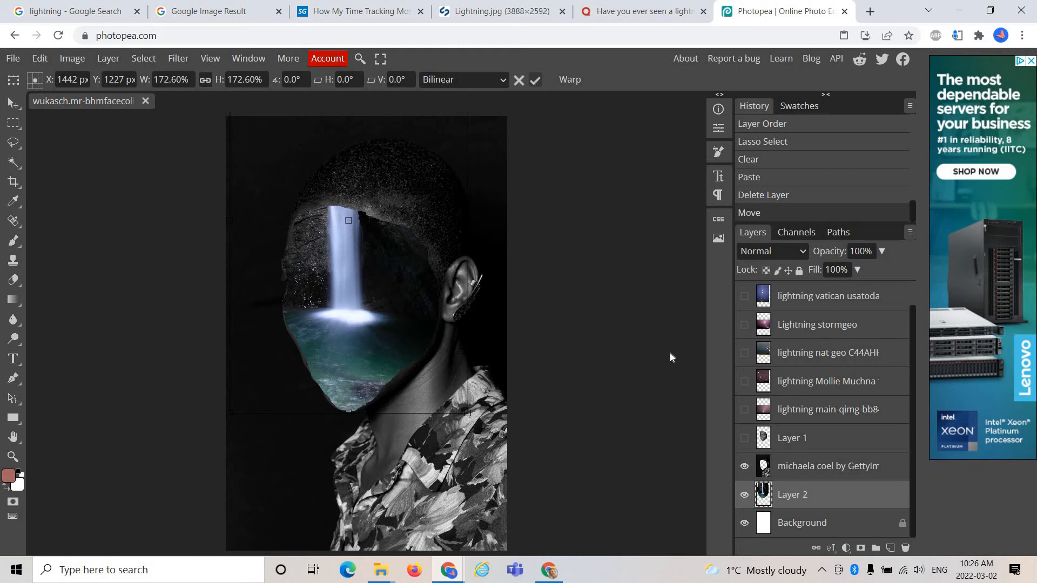
key("Return")
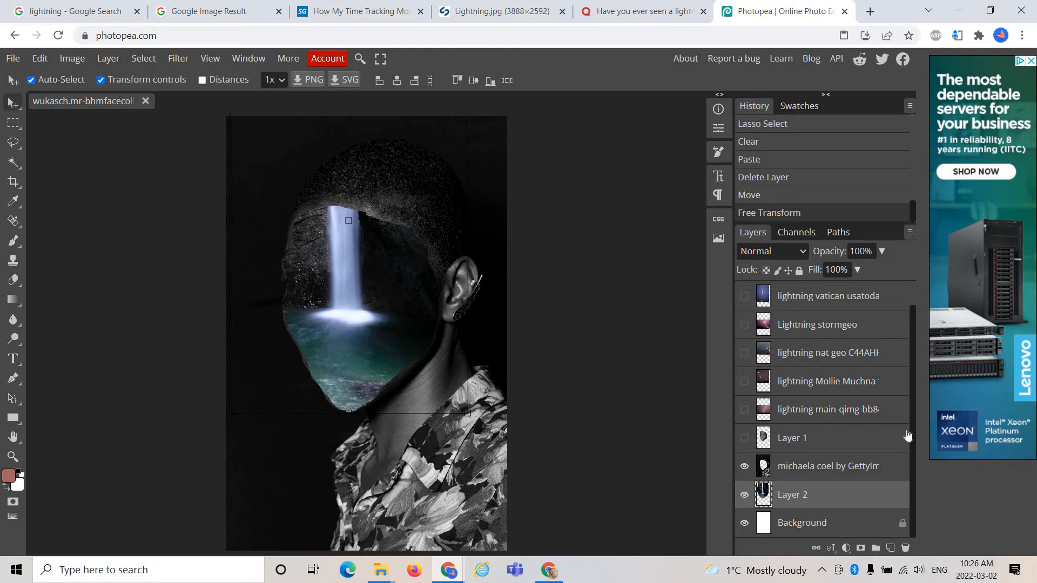
Show the Vatican lightning photo, lasso the dome and buildings below the bolt and delete that area from its layer.
scroll(904, 383, "up", 1)
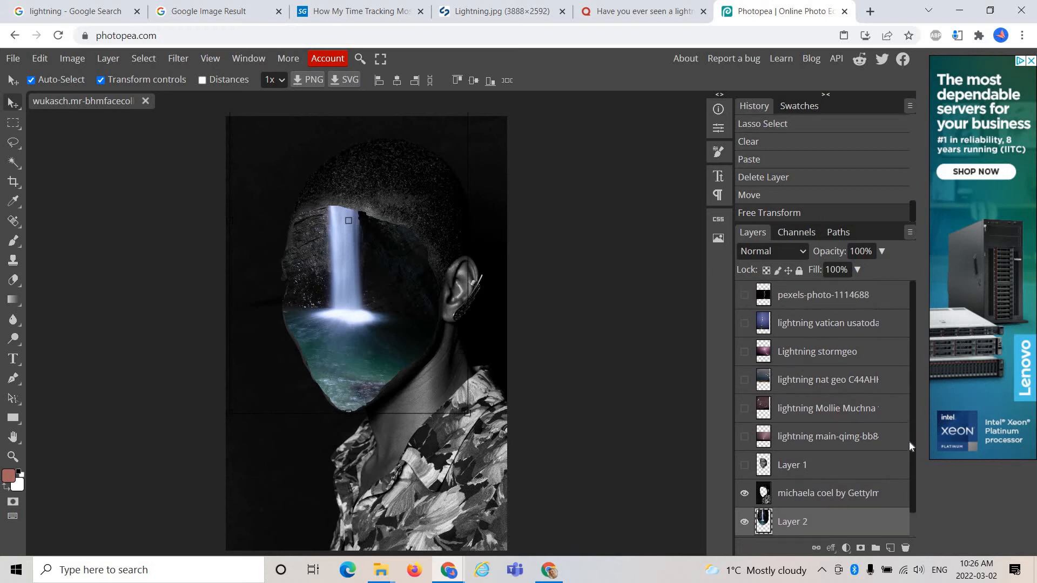
scroll(906, 401, "down", 1)
scroll(906, 400, "up", 1)
left_click(745, 323)
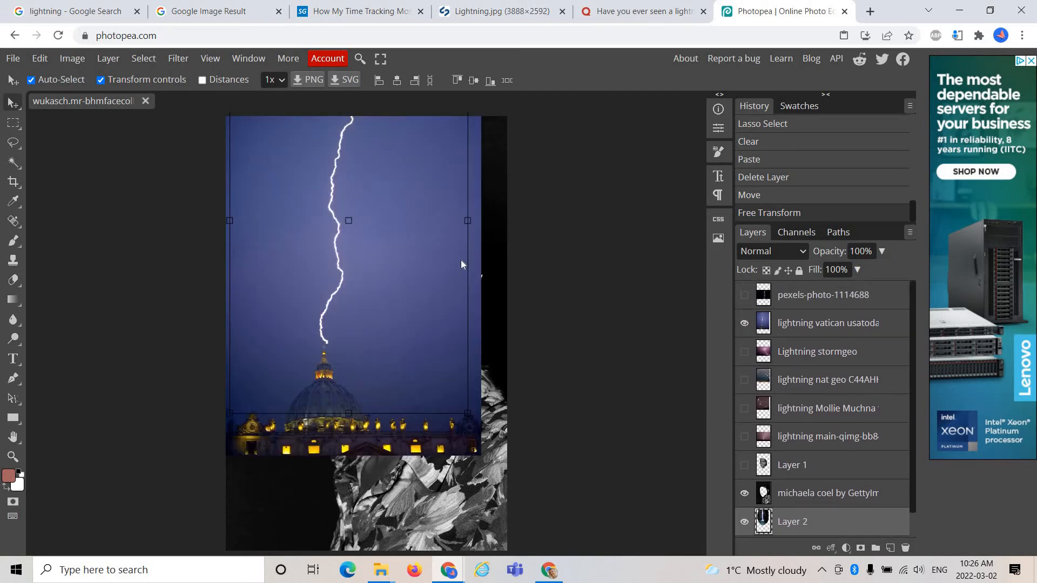
left_click(14, 144)
mouse_move(210, 297)
left_mouse_down()
mouse_move(347, 352)
mouse_move(479, 325)
mouse_move(489, 459)
mouse_move(189, 325)
mouse_move(205, 297)
left_mouse_up()
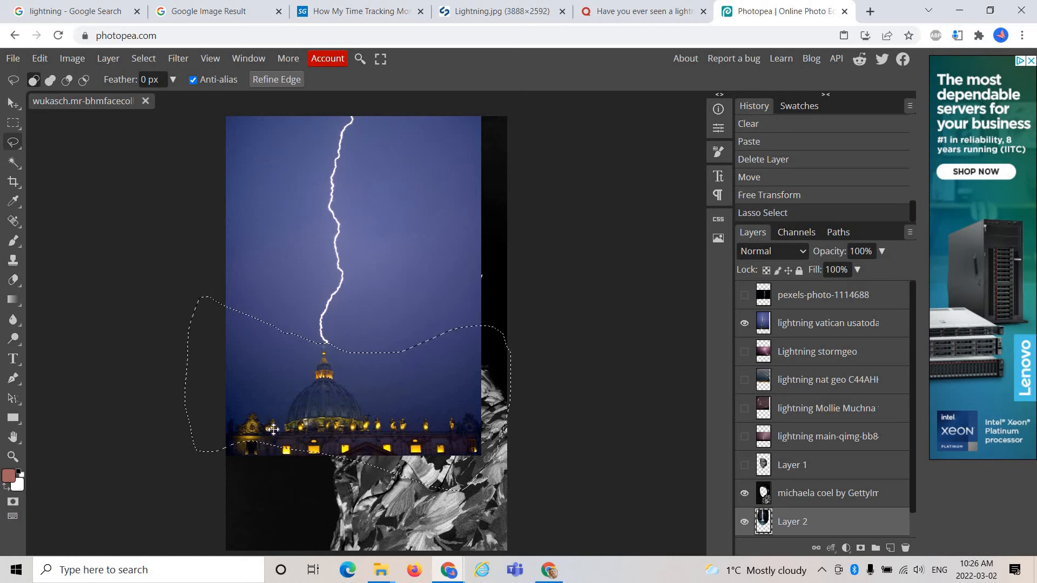
left_click_drag(314, 431, 309, 429)
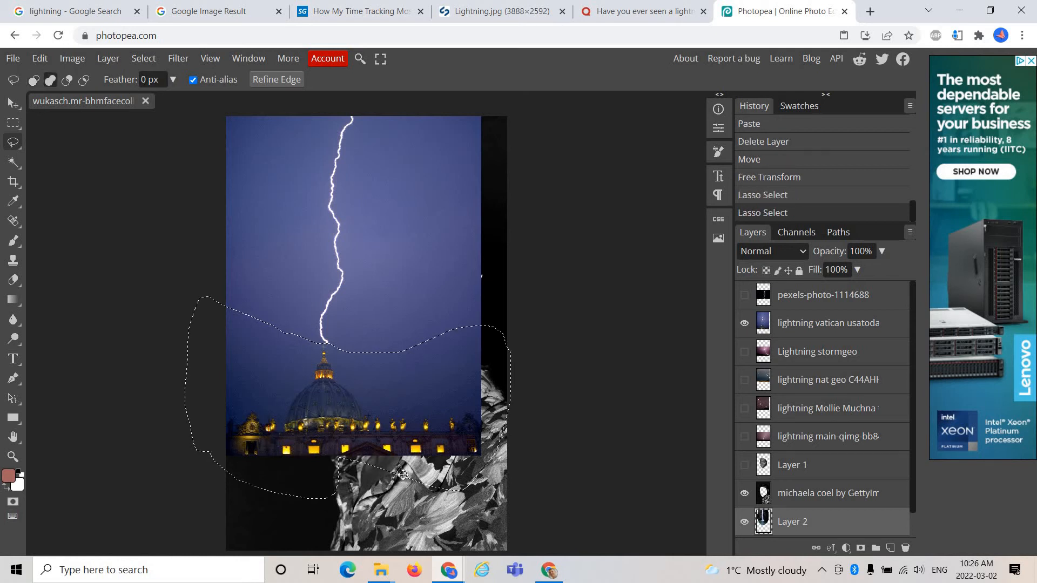
key("v")
left_click(817, 324)
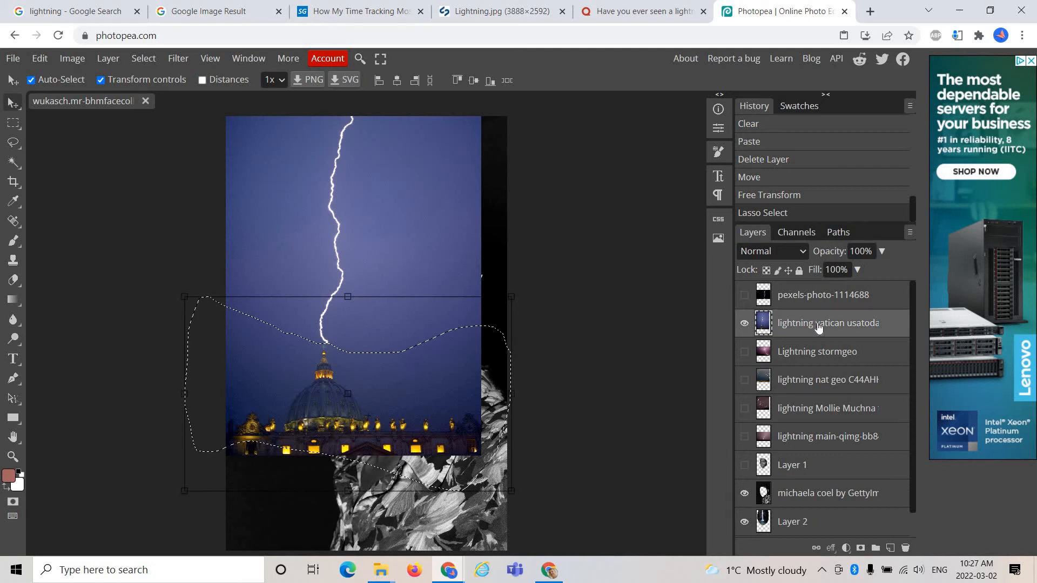
key("Delete")
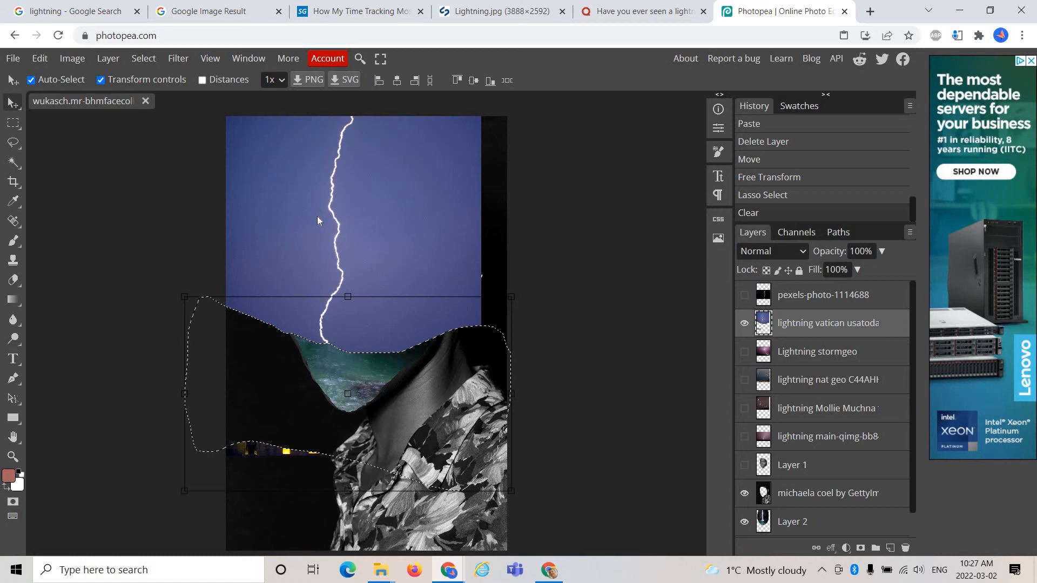
Clear the selection and move the trimmed lightning photo down over the face opening.
key("ctrl+d")
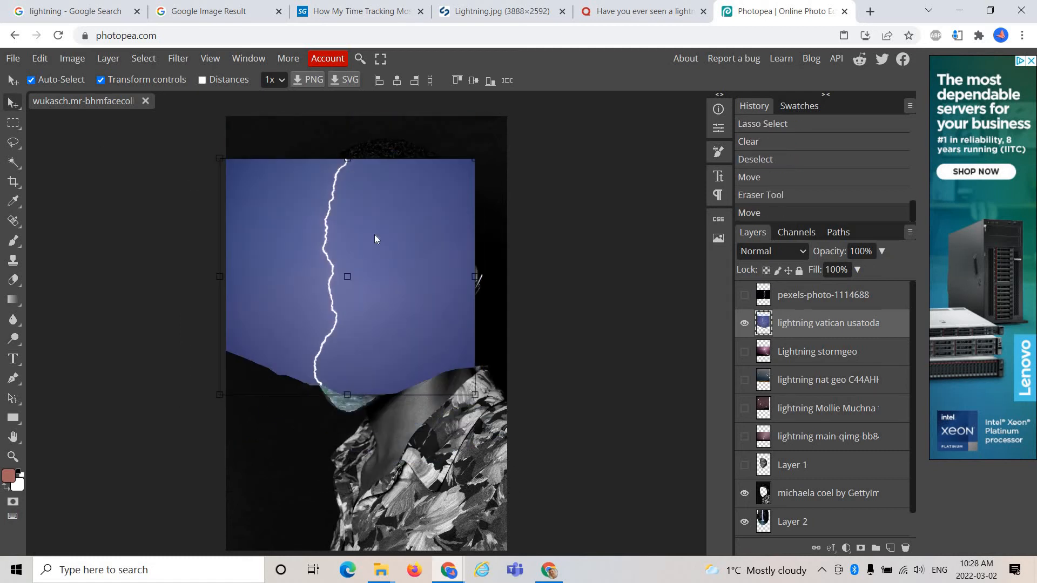
left_click_drag(374, 235, 381, 253)
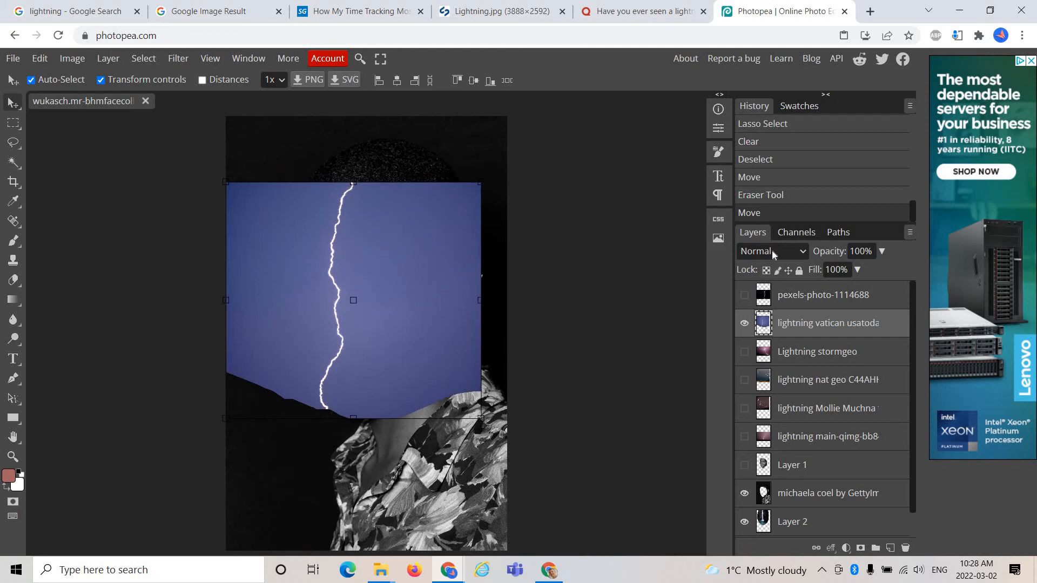
Try Multiply blending on the Vatican lightning photo, shift the photo slightly down over the face and restore Normal blending.
left_click(750, 251)
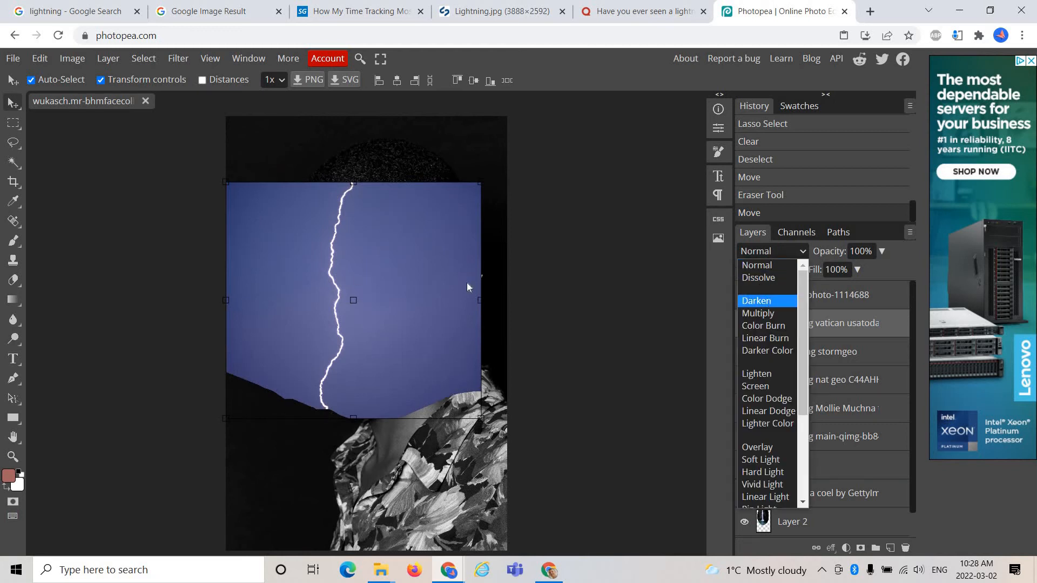
key("Down")
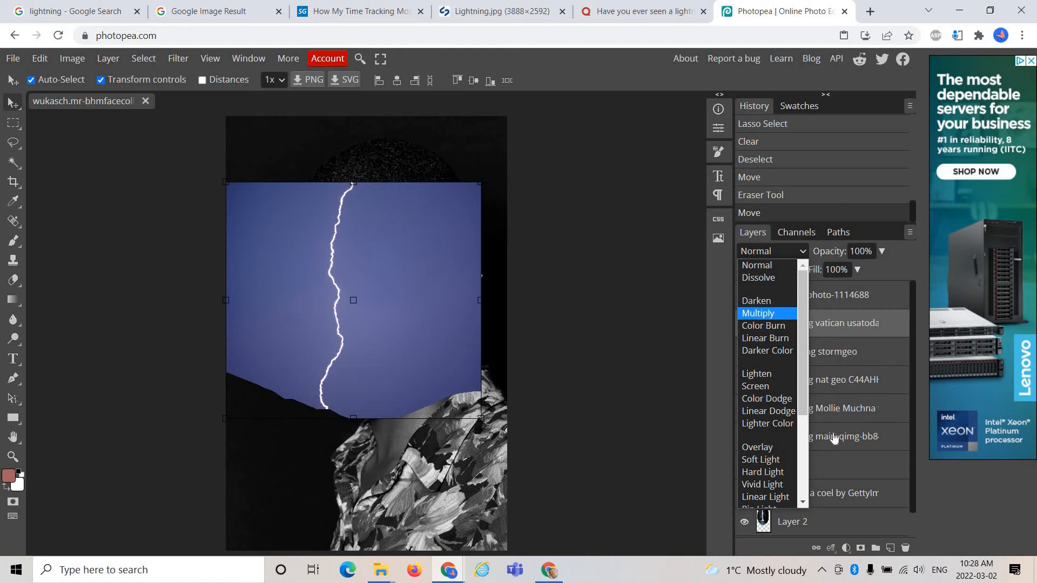
left_click(762, 314)
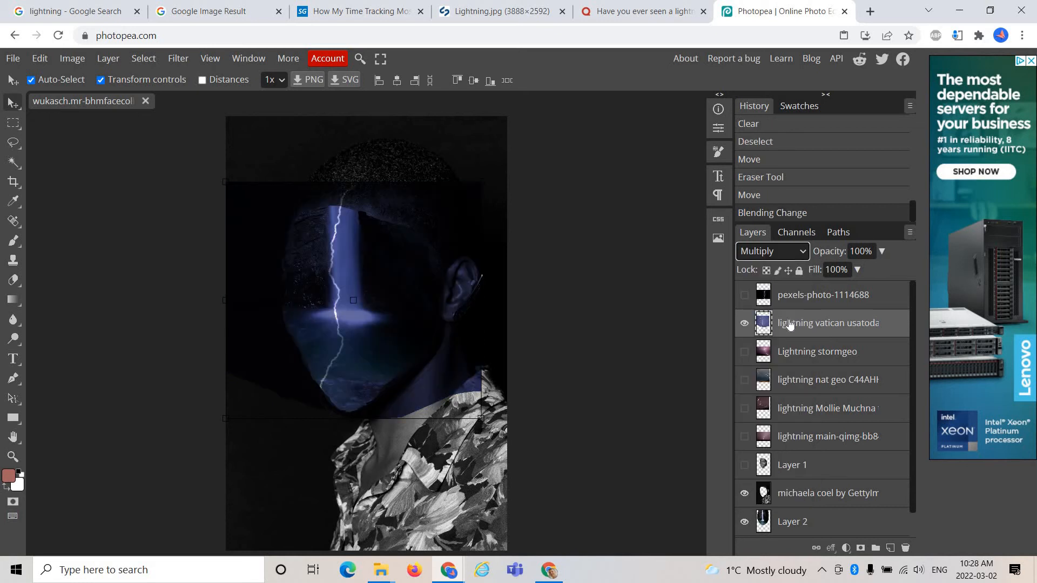
left_click_drag(404, 203, 375, 258)
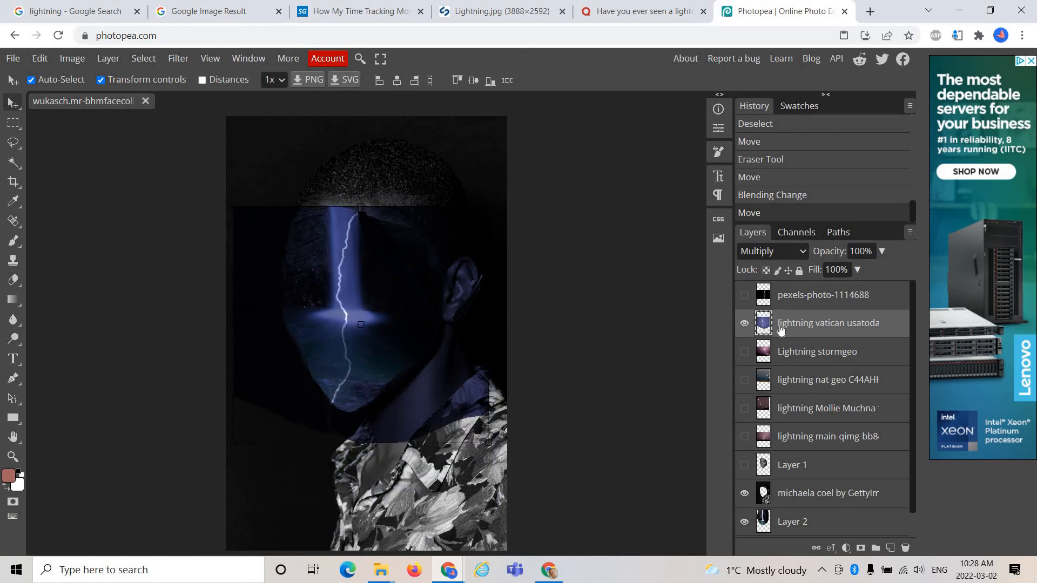
left_click(776, 249)
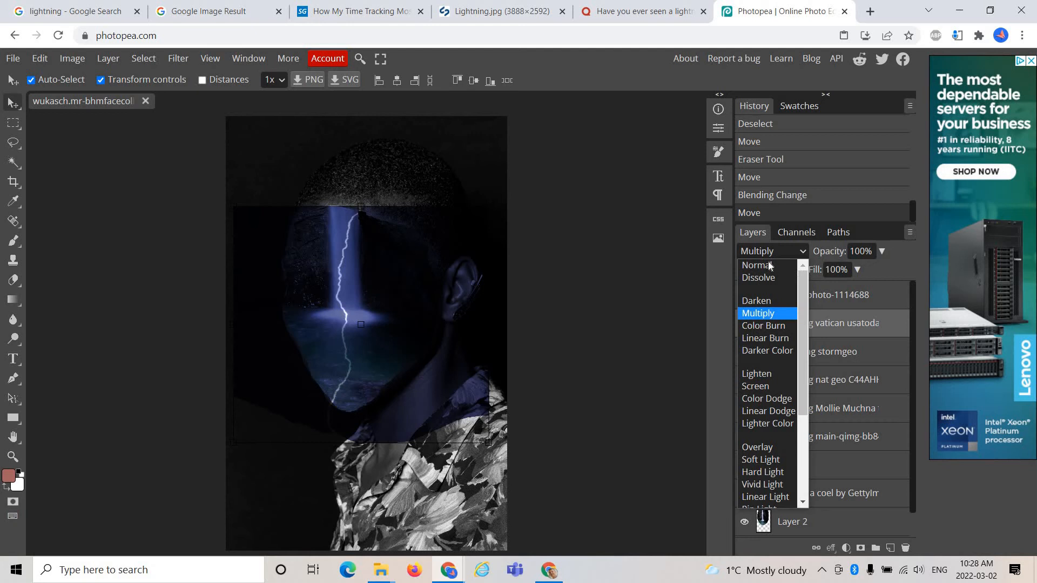
left_click(754, 264)
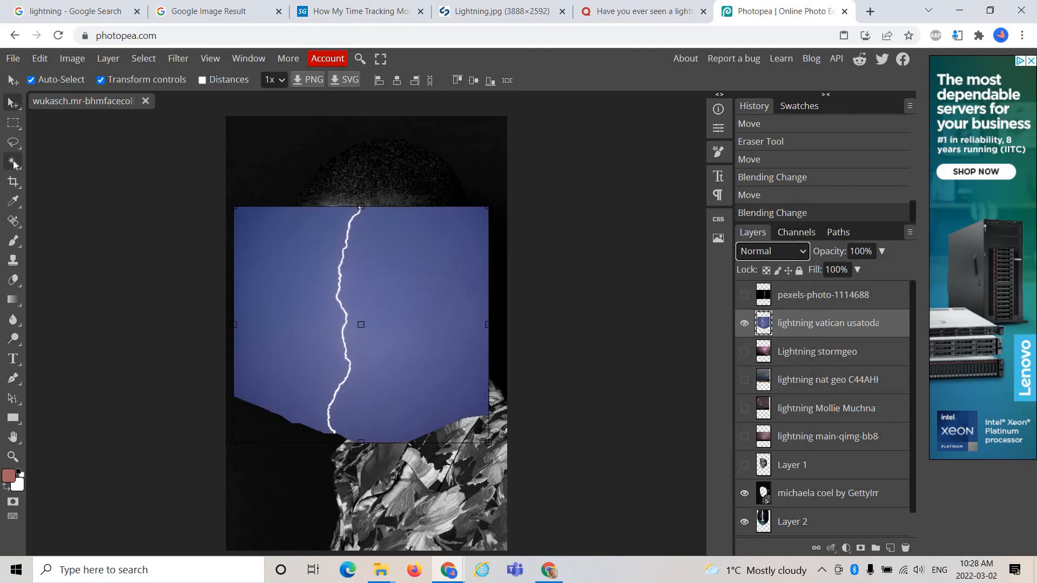
Try selecting the blue sky left of the bolt with the Magic Wand at tolerance 13, and clear the selection.
left_click(14, 163)
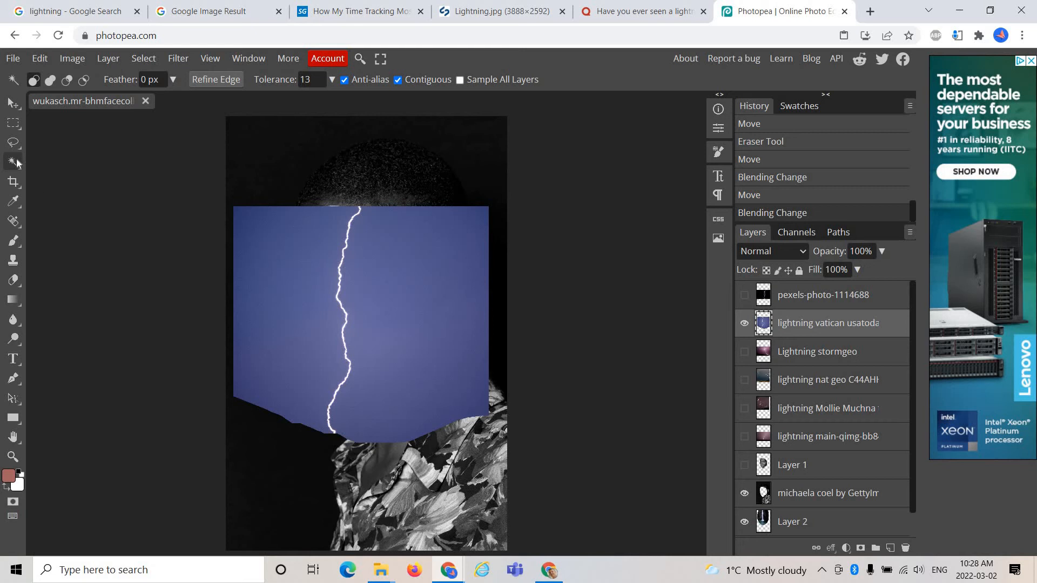
left_click(299, 295)
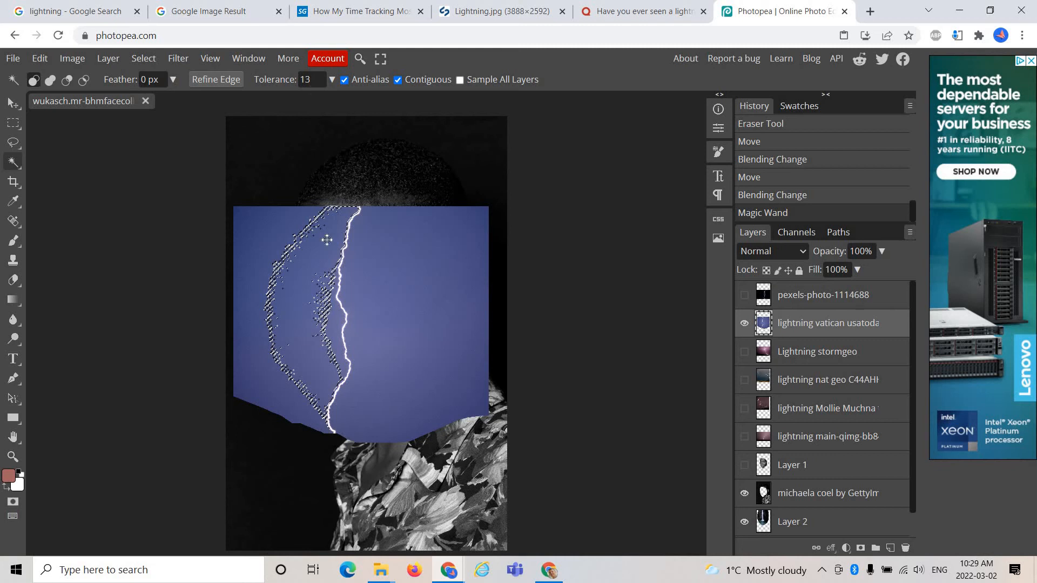
key("ctrl+d")
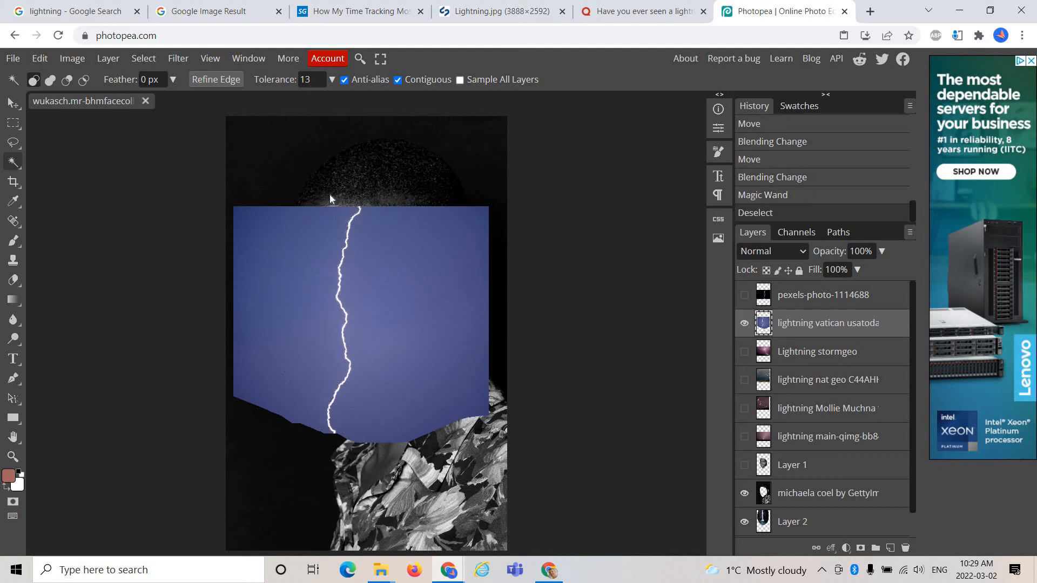
Raise the Magic Wand tolerance to 57 and select the whole blue sky left of the lightning bolt.
left_click_drag(273, 80, 313, 108)
left_click_drag(264, 79, 263, 127)
left_click(281, 301)
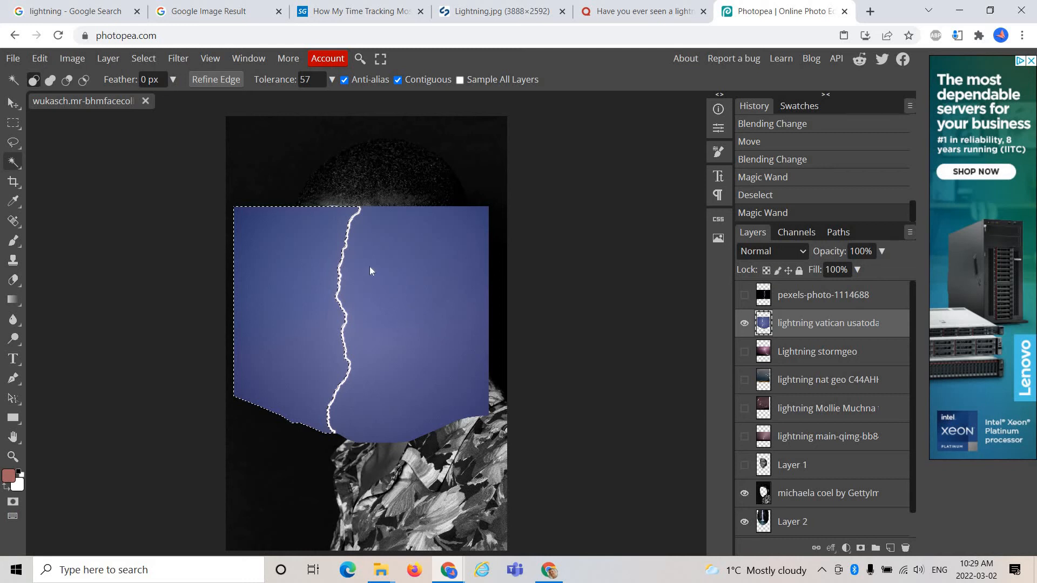
Try deleting the sky on each side of the bolt separately, and undo back to the left-hand sky selection.
key("Delete")
left_click(398, 289)
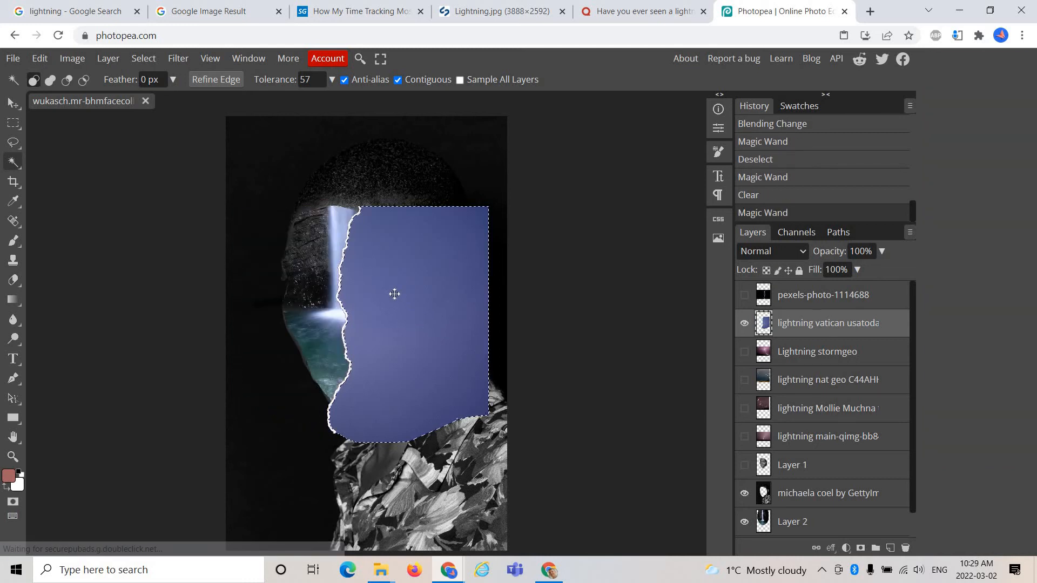
key("Delete")
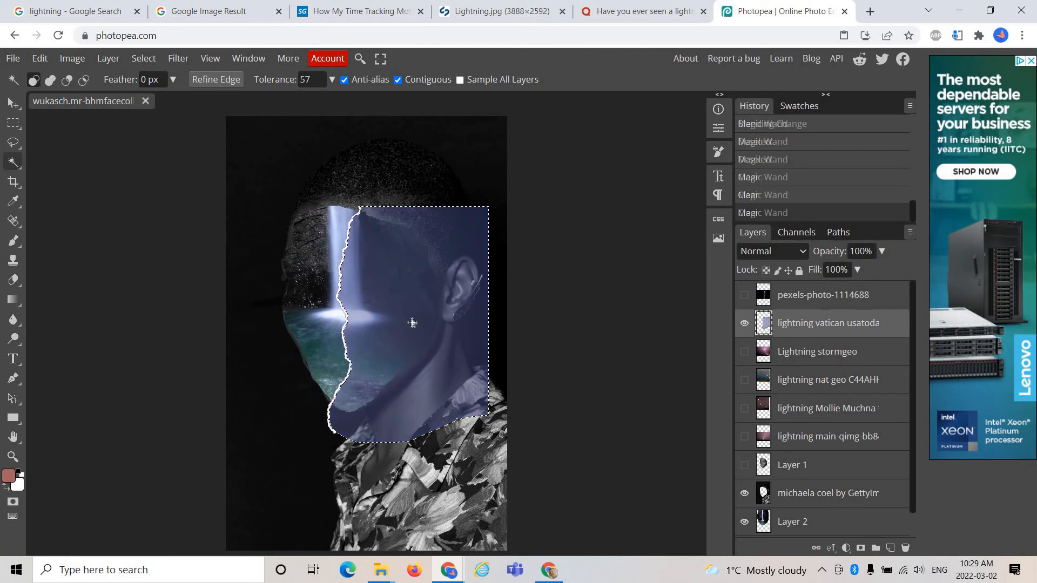
key("ctrl+z")
key("ctrl+z")
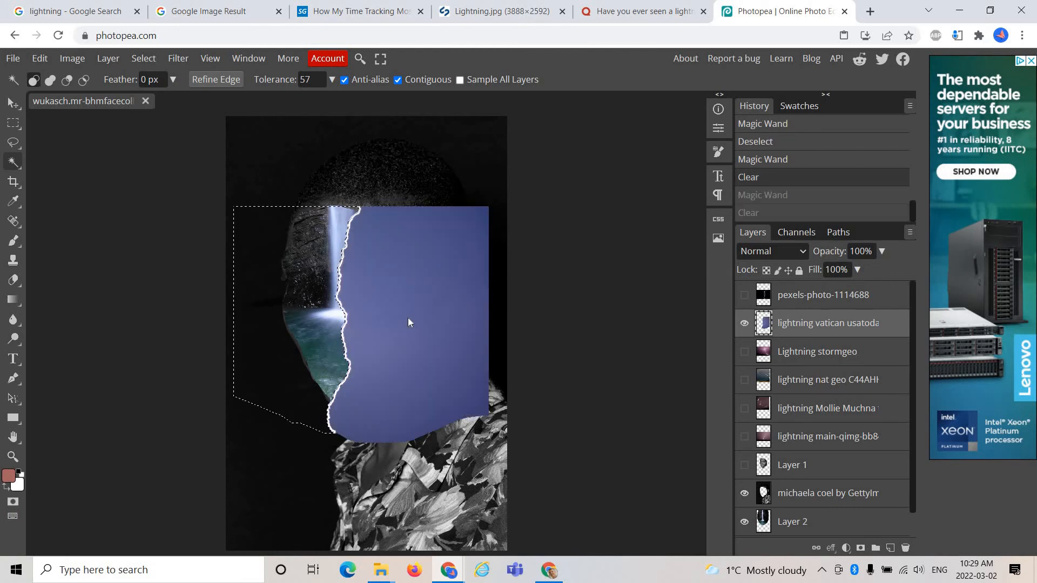
key("ctrl+z")
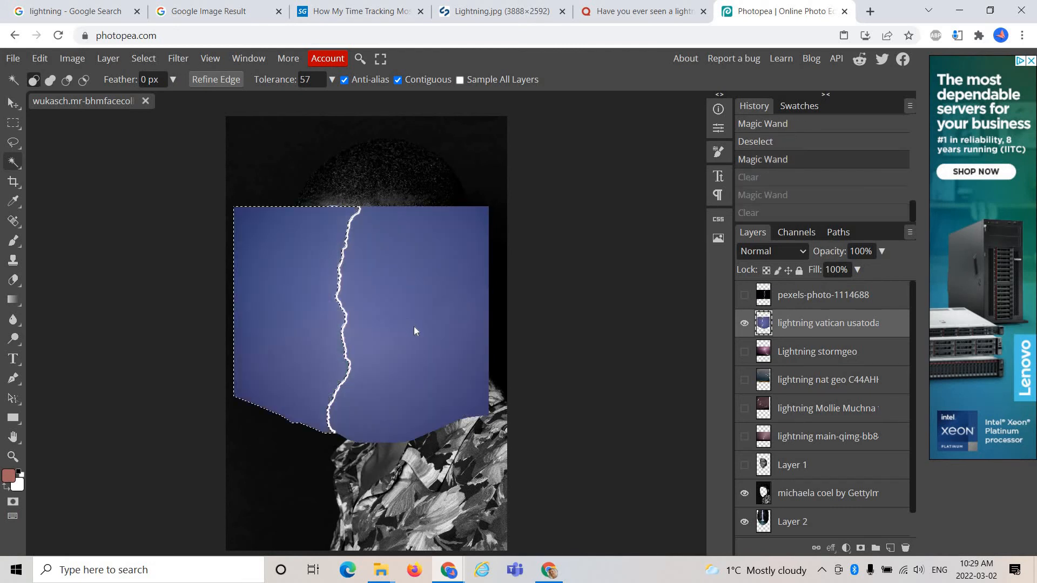
Add the sky right of the bolt to the selection, delete both sky areas from the lightning layer and deselect.
key("shift")
left_click(389, 309, "shift")
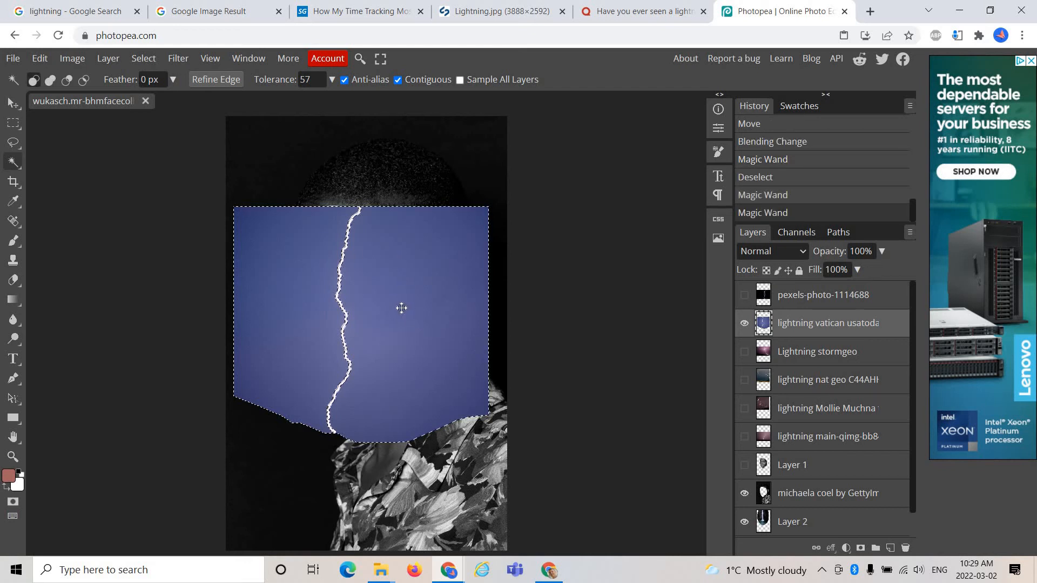
key("Delete")
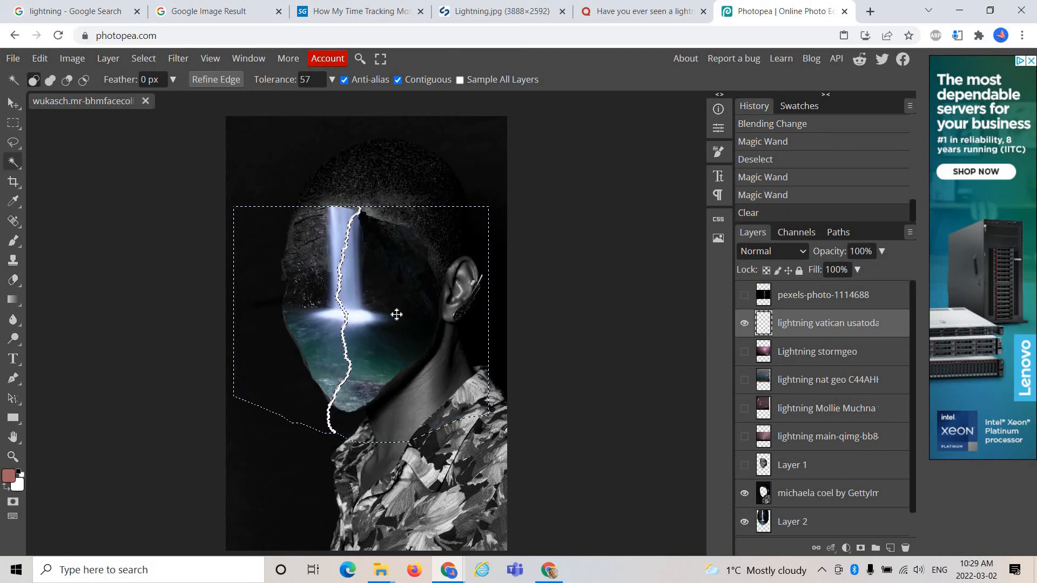
key("ctrl+d")
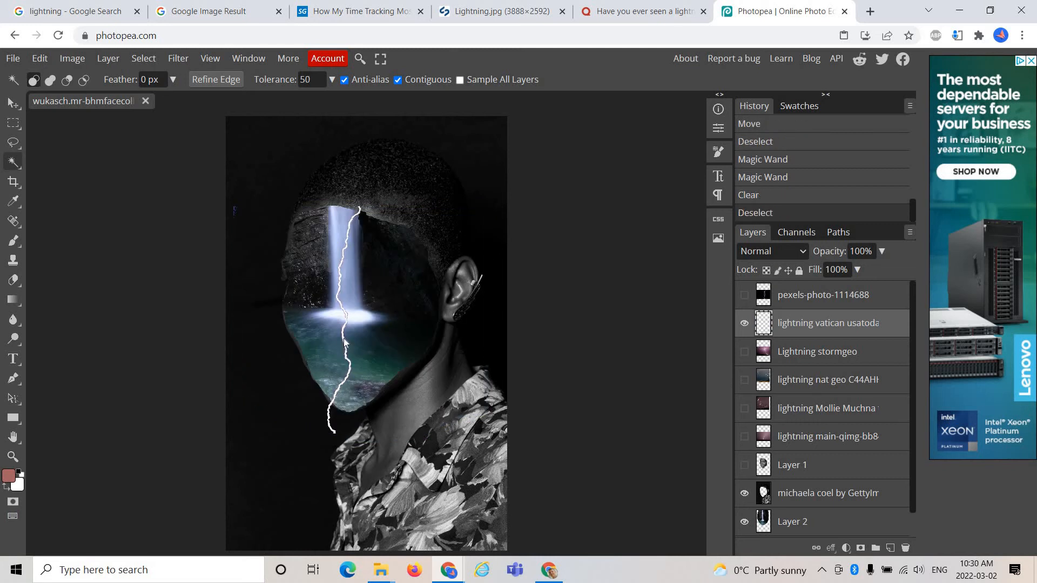
Try the Darken, Lighten, Screen and Color Dodge blend modes on the isolated lightning bolt layer.
left_click(787, 250)
key("Escape")
left_click(761, 303)
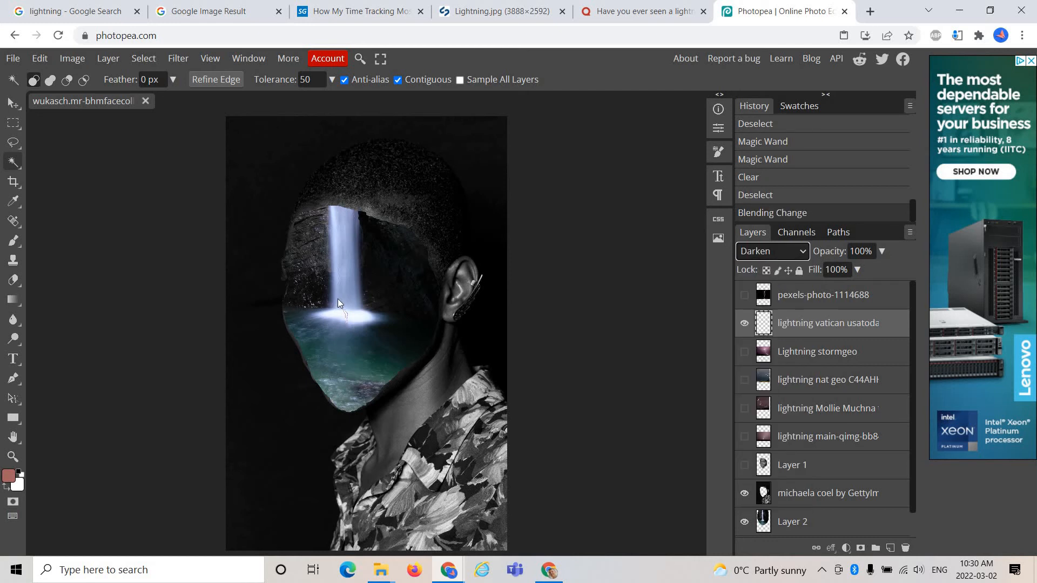
key("v")
left_click(773, 251)
left_click(758, 372)
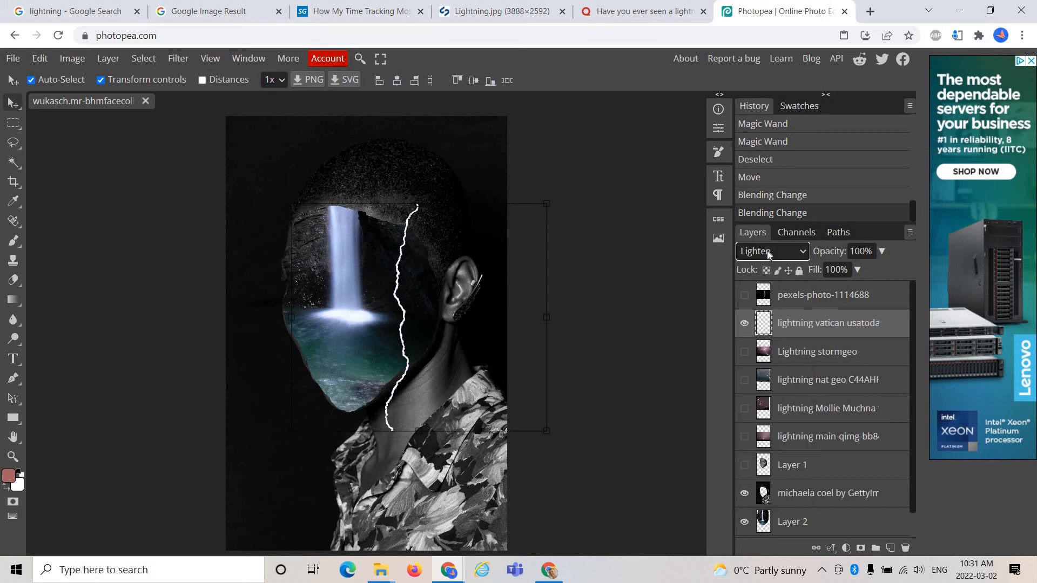
left_click(769, 254)
left_click(763, 384)
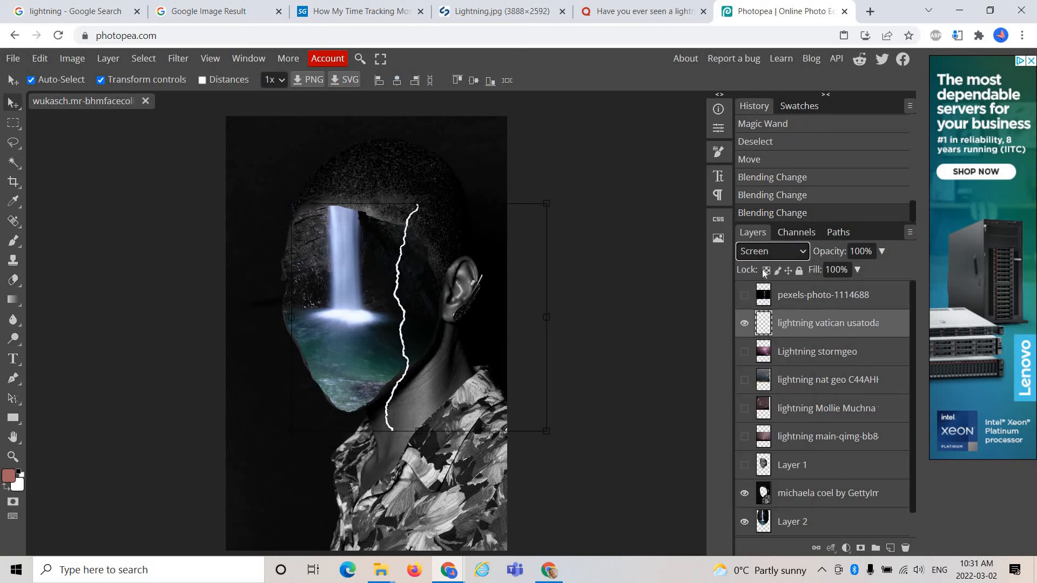
left_click(764, 253)
key("Escape")
left_click(763, 404)
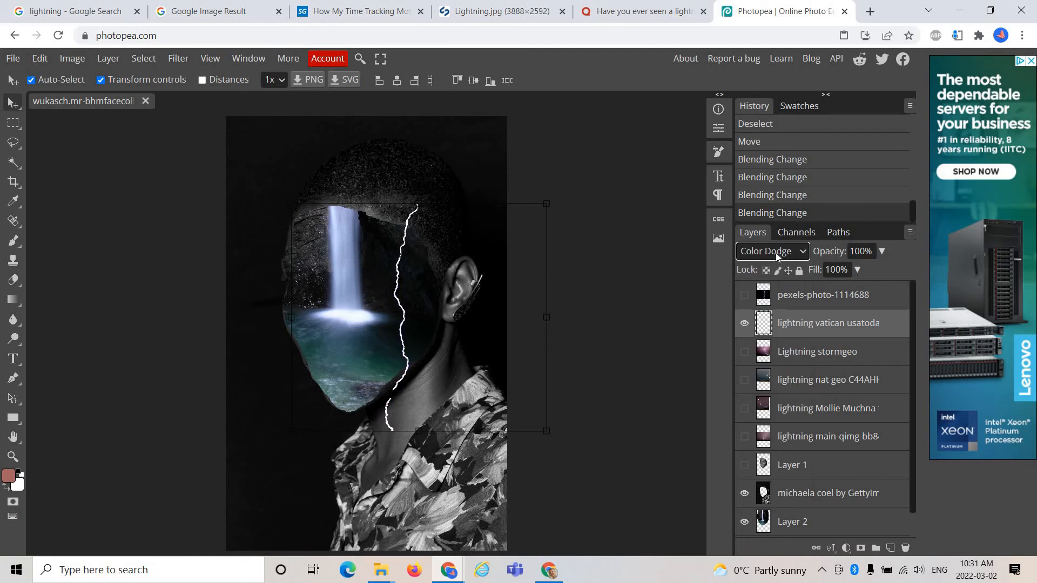
Set the lightning bolt layer's blend mode to Overlay and move the bolt onto the left edge of the waterfall.
key("Down")
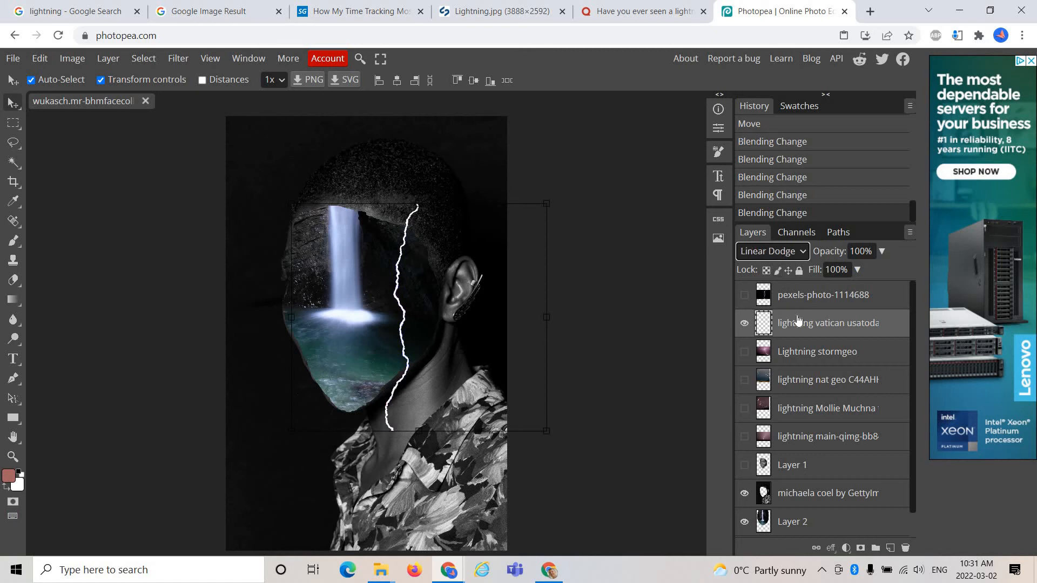
key("Down")
key("Down")
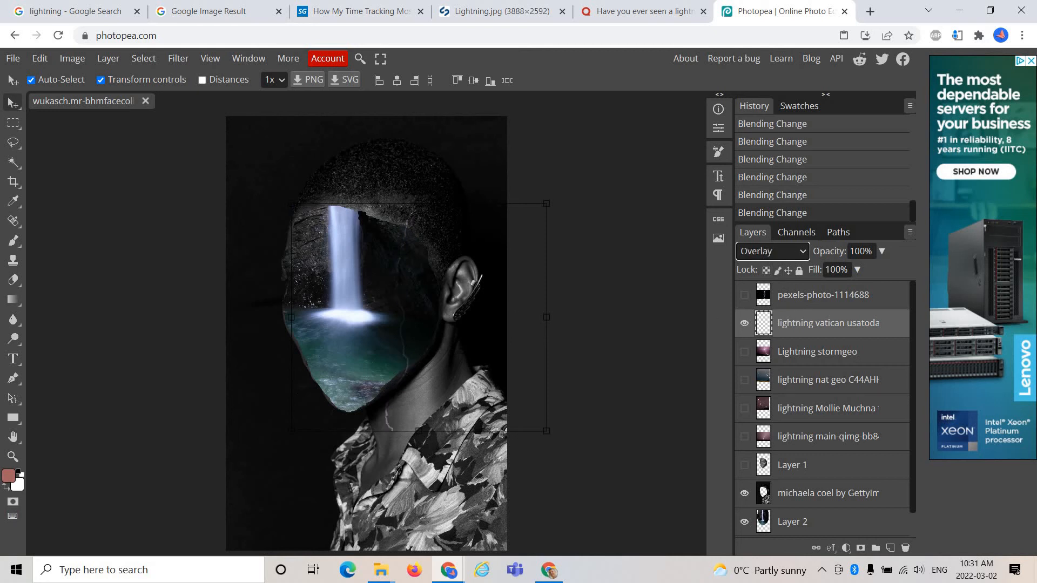
left_click_drag(404, 319, 329, 309)
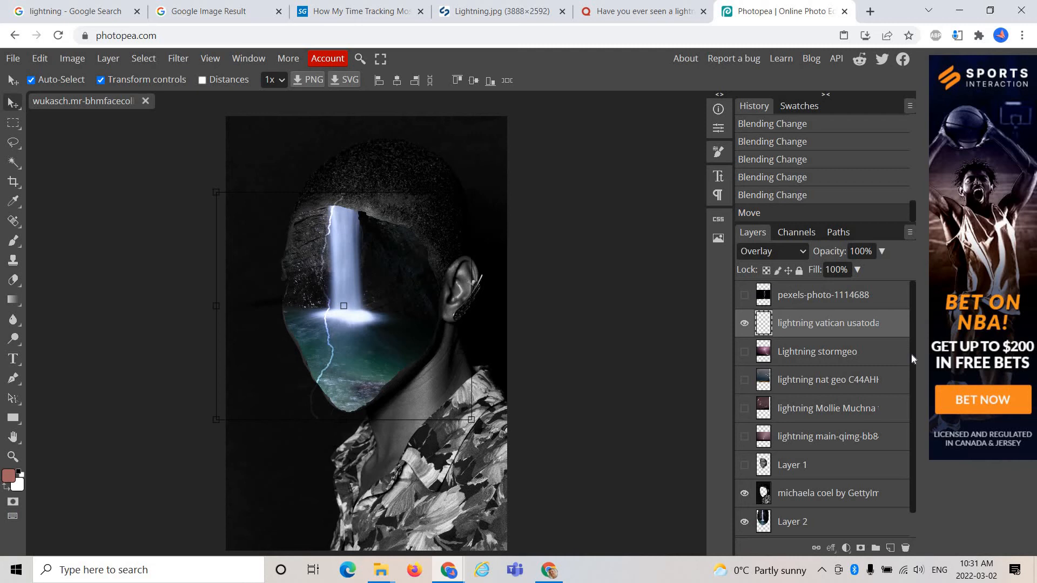
Reorder the Vatican lightning layer so it sits beneath the portrait layer and directly above the waterfall on Layer 2.
left_click_drag(915, 378, 916, 404)
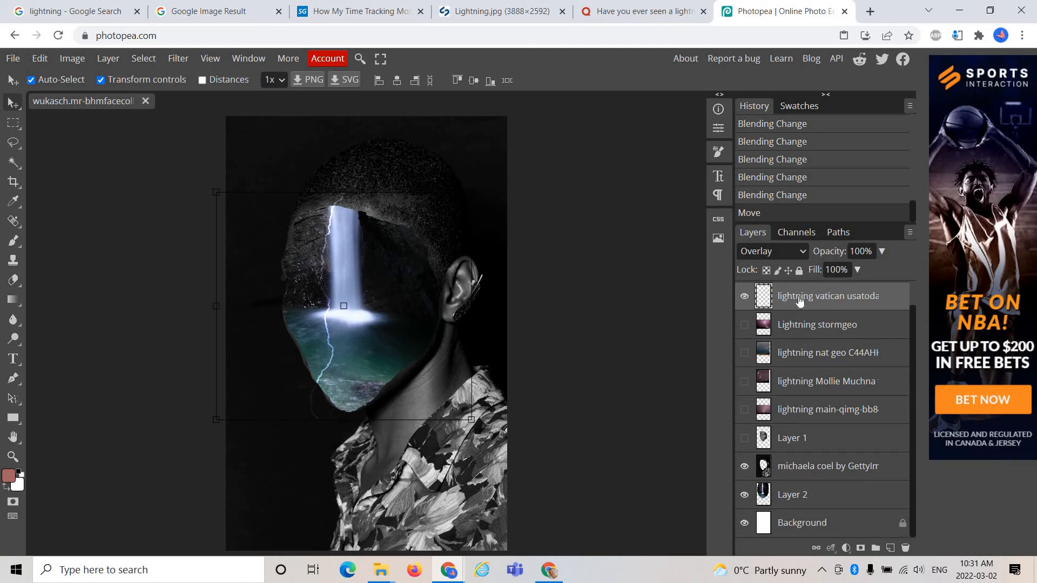
left_click_drag(818, 353, 818, 479)
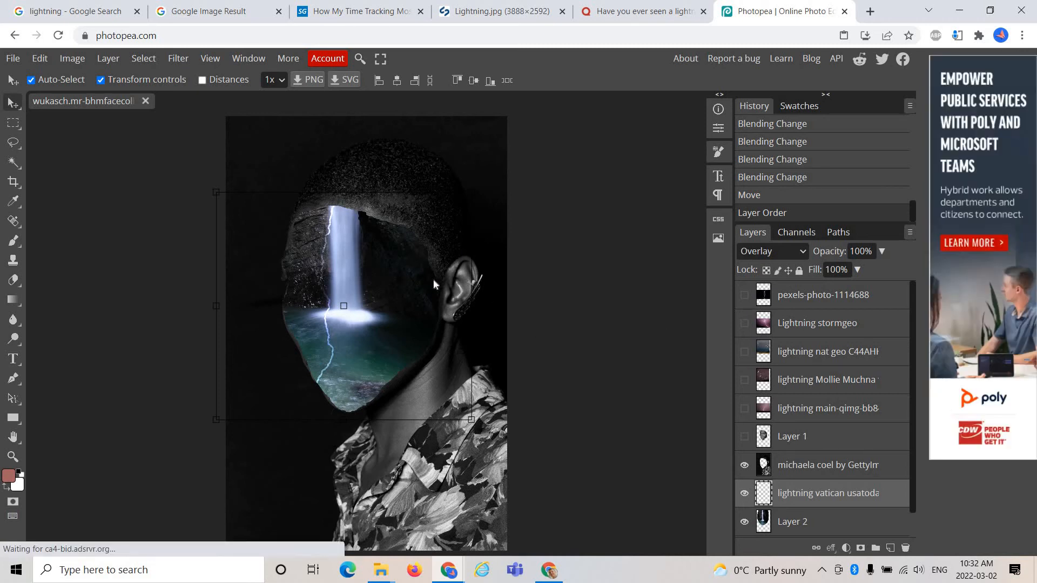
scroll(794, 489, "down", 1)
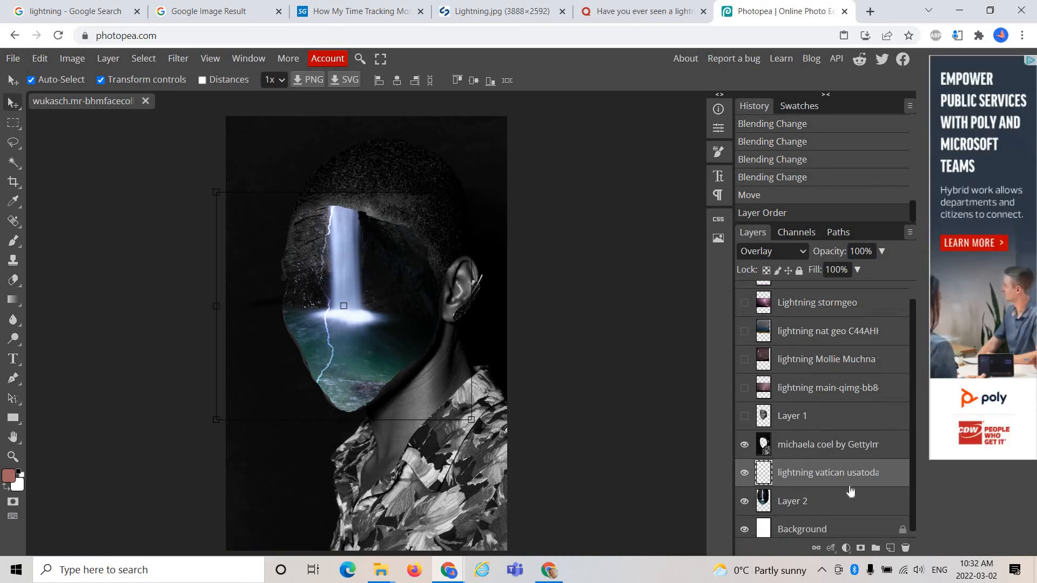
Start a Hue/Saturation adjustment on the waterfall's Layer 2 and set its hue to 100 for a pink-purple tint.
left_click(357, 252)
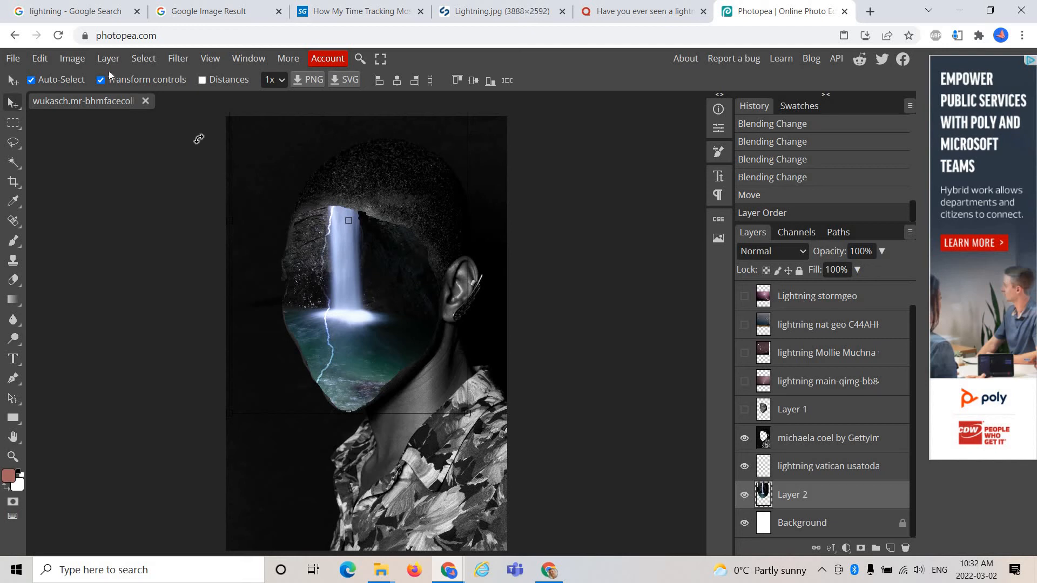
left_click(64, 60)
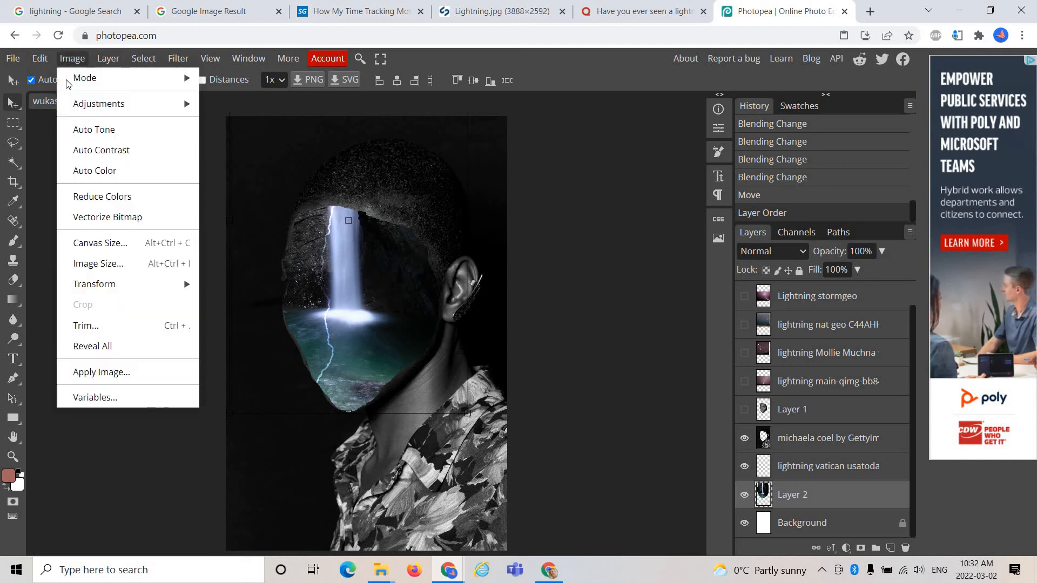
mouse_move(99, 110)
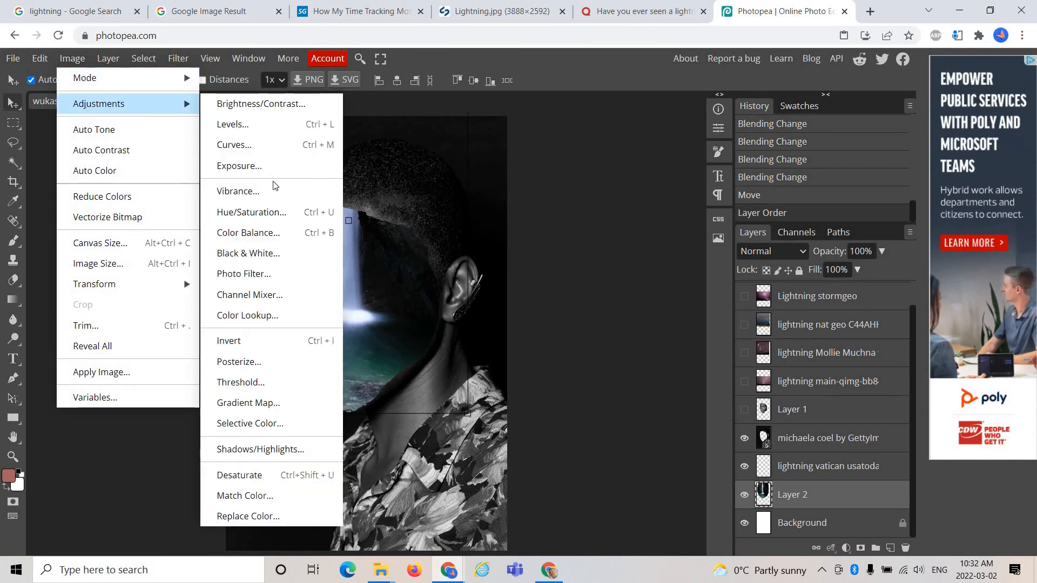
left_click(283, 212)
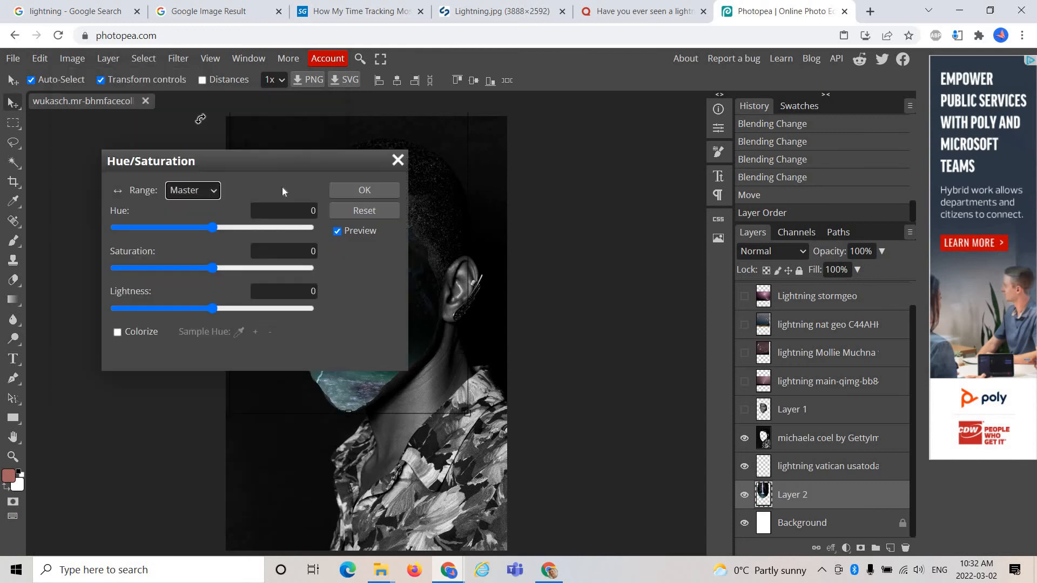
left_click_drag(666, 214, 697, 193)
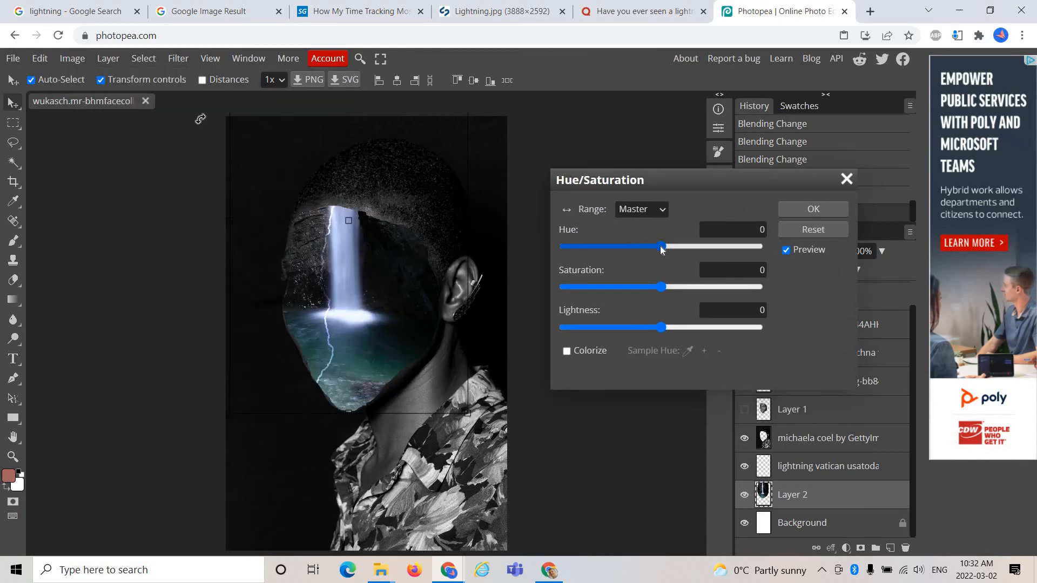
left_click_drag(661, 247, 606, 252)
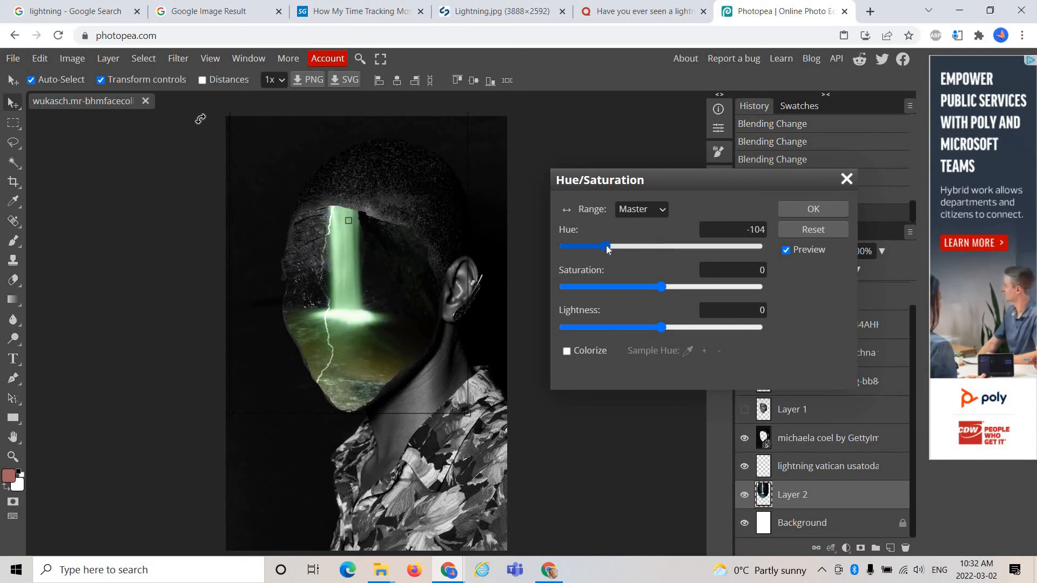
left_click_drag(606, 247, 716, 248)
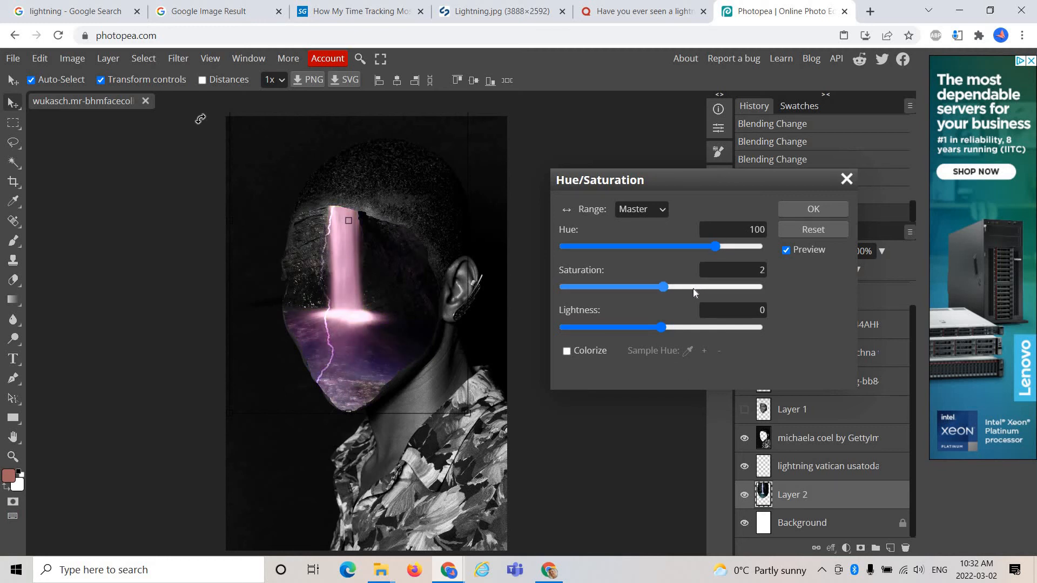
Try stronger and weaker saturation on the waterfall, set saturation to -39 and apply the Hue/Saturation adjustment.
left_click_drag(692, 288, 740, 290)
left_click_drag(658, 289, 609, 289)
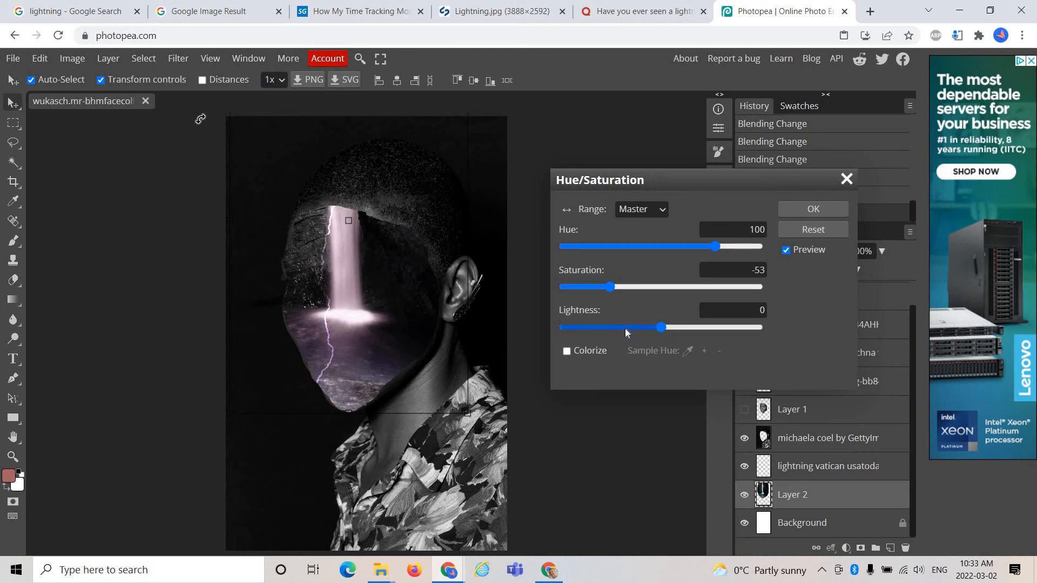
left_click(624, 287)
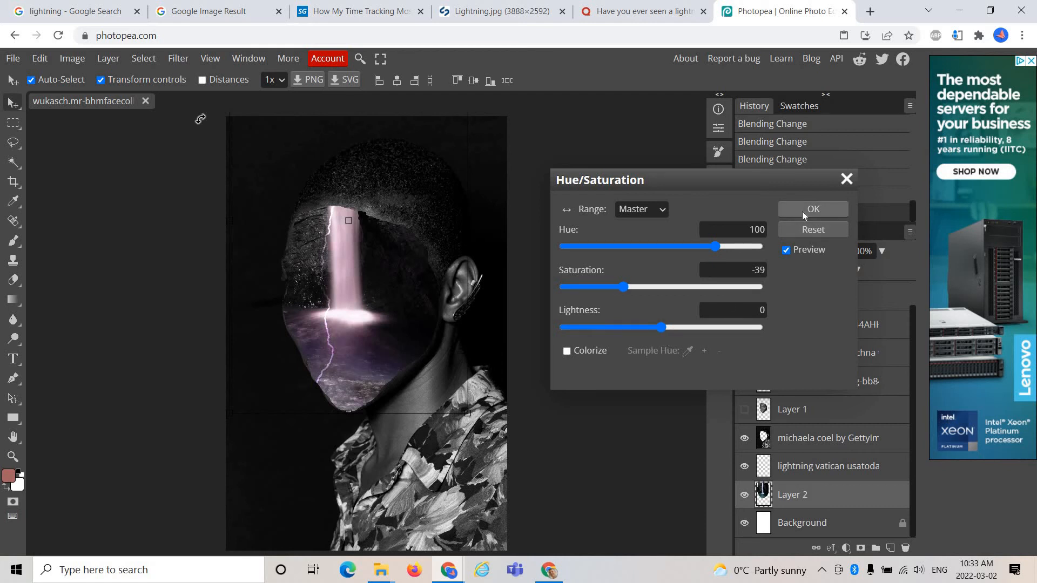
left_click(810, 208)
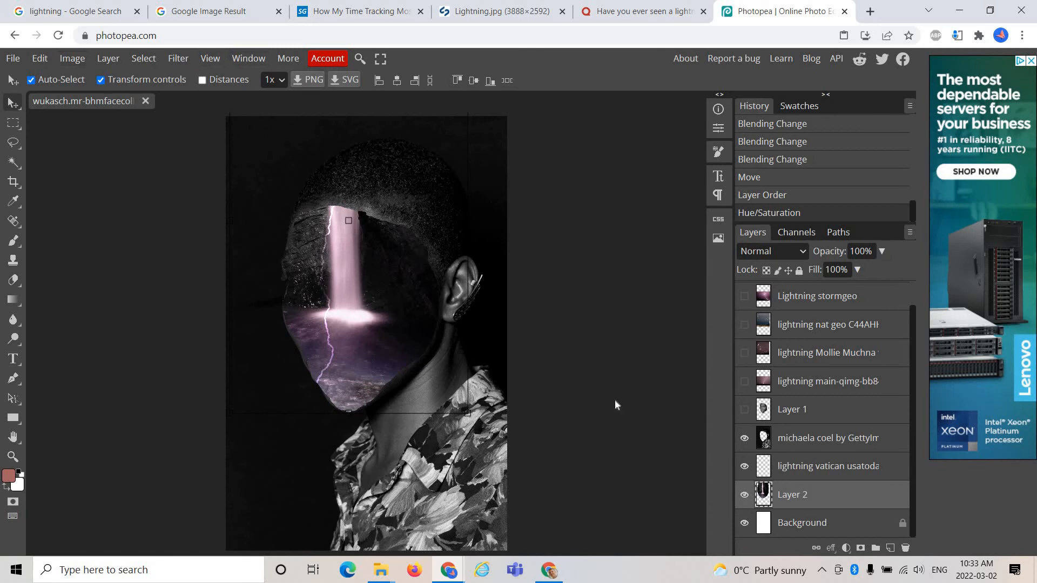
Start a Levels adjustment on Layer 2 and lower the RGB white input level to 214 to brighten the highlights.
left_click(60, 59)
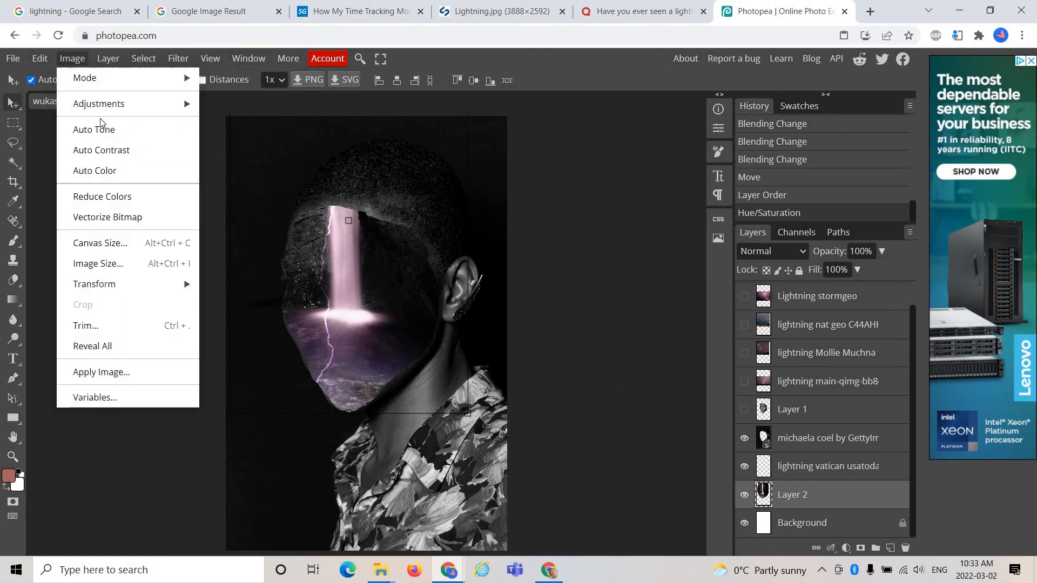
mouse_move(109, 107)
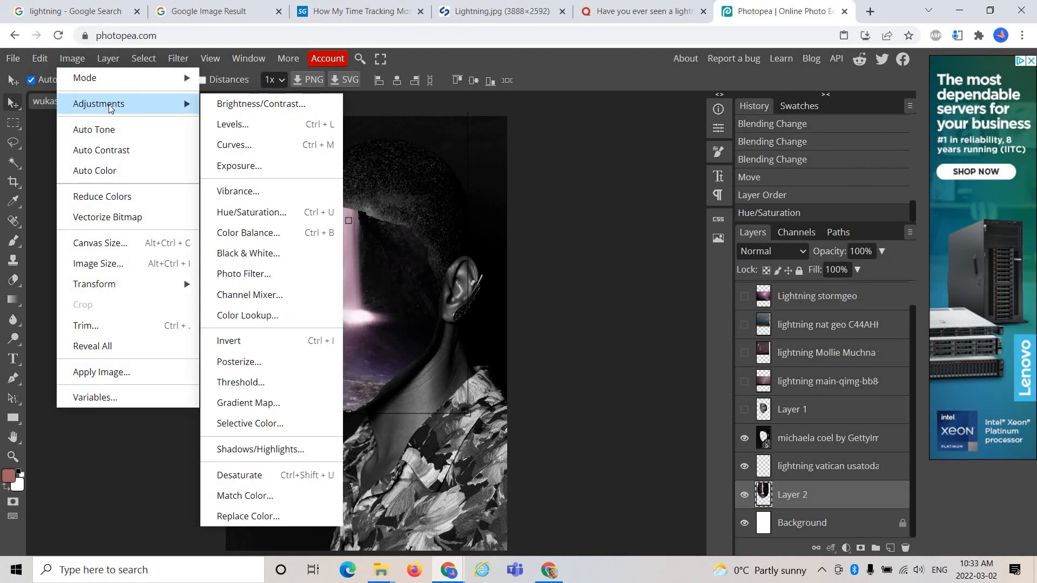
left_click(265, 132)
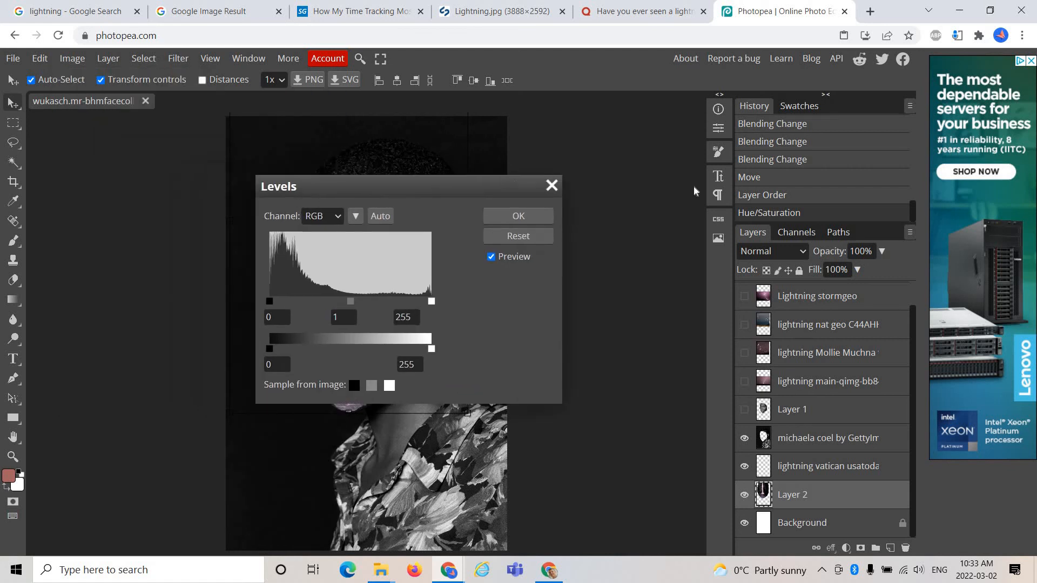
left_click_drag(462, 189, 762, 172)
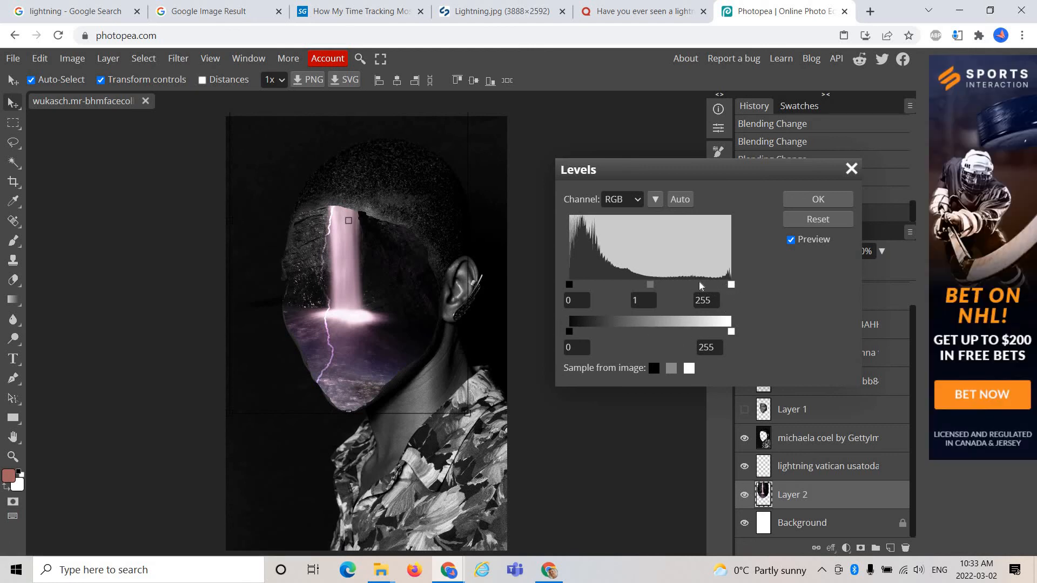
mouse_move(700, 286)
left_mouse_down()
mouse_move(679, 286)
mouse_move(731, 285)
mouse_move(704, 287)
left_mouse_up()
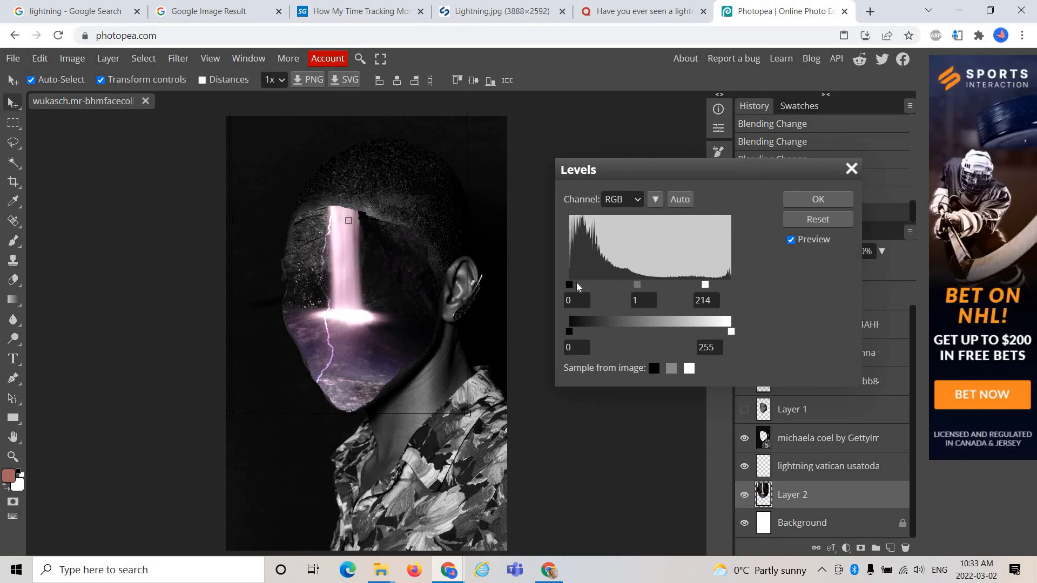
Try black input levels of 21, 1 and 7, return the black input to 0 and apply the Levels adjustment.
left_click_drag(583, 287, 582, 285)
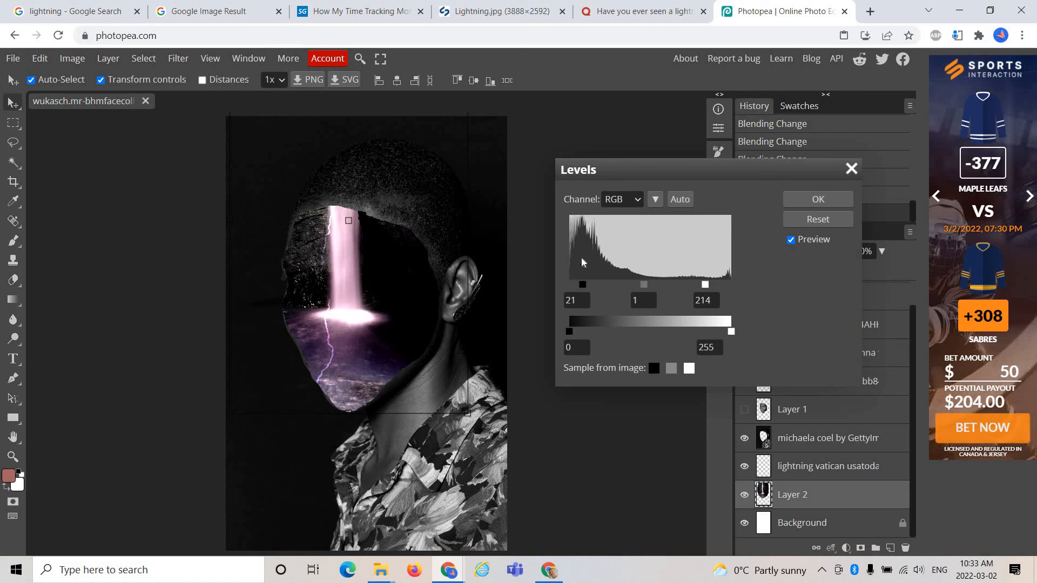
mouse_move(587, 282)
left_mouse_down()
mouse_move(615, 285)
mouse_move(570, 285)
left_mouse_up()
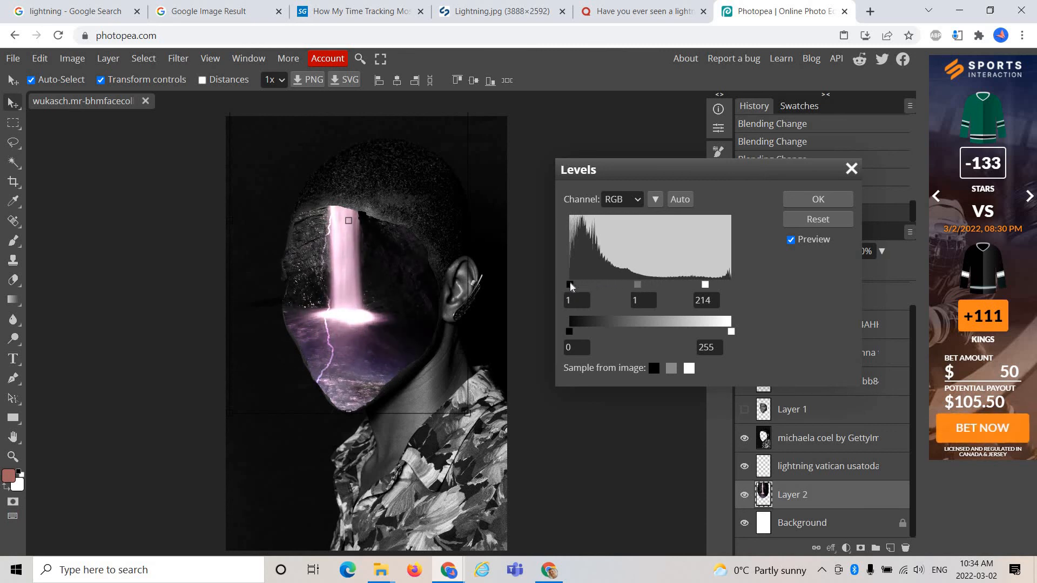
left_click_drag(574, 285, 578, 285)
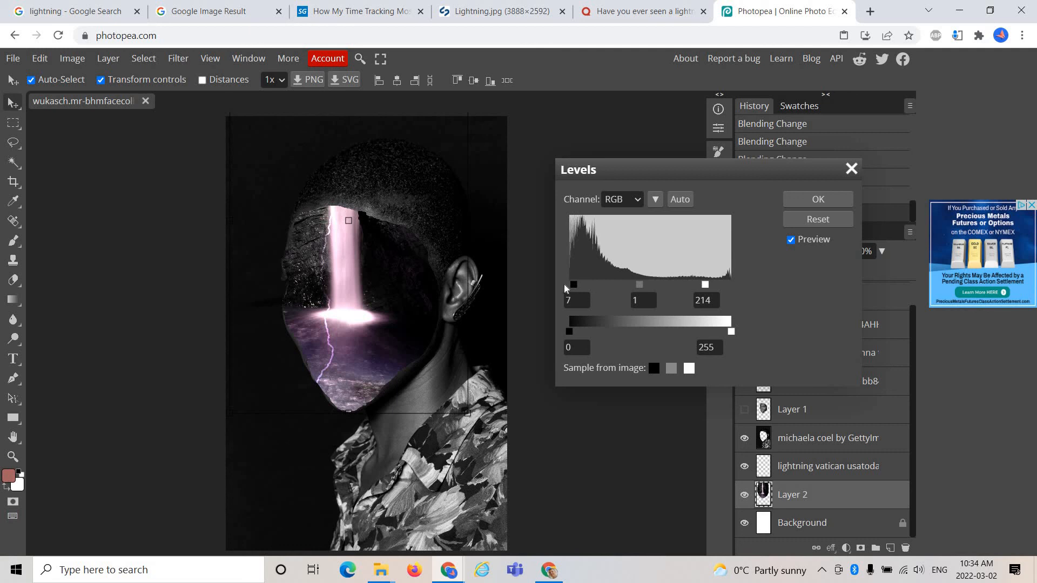
left_click_drag(566, 288, 563, 288)
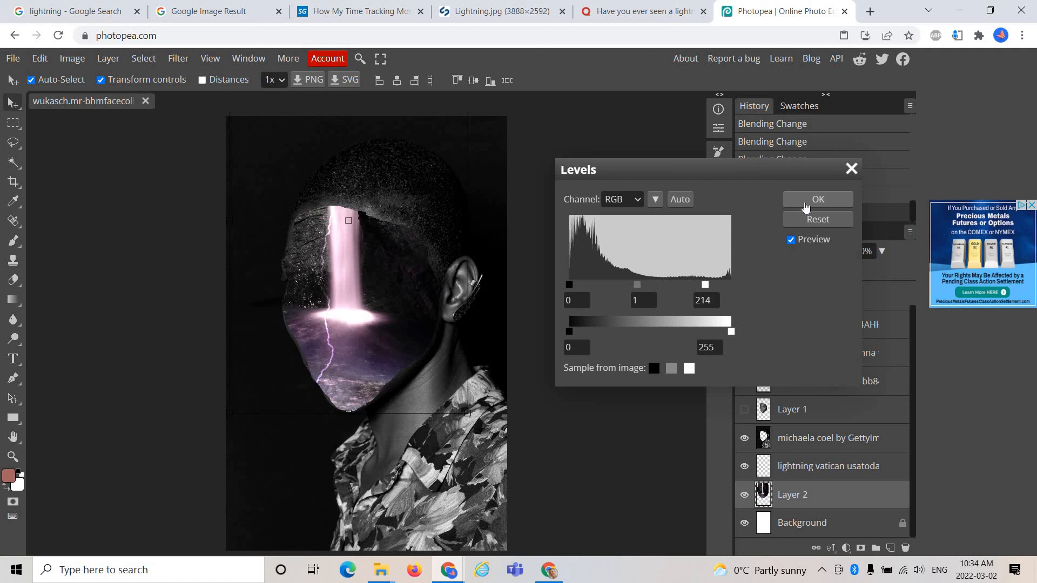
left_click(806, 206)
left_click(802, 199)
left_click(772, 217)
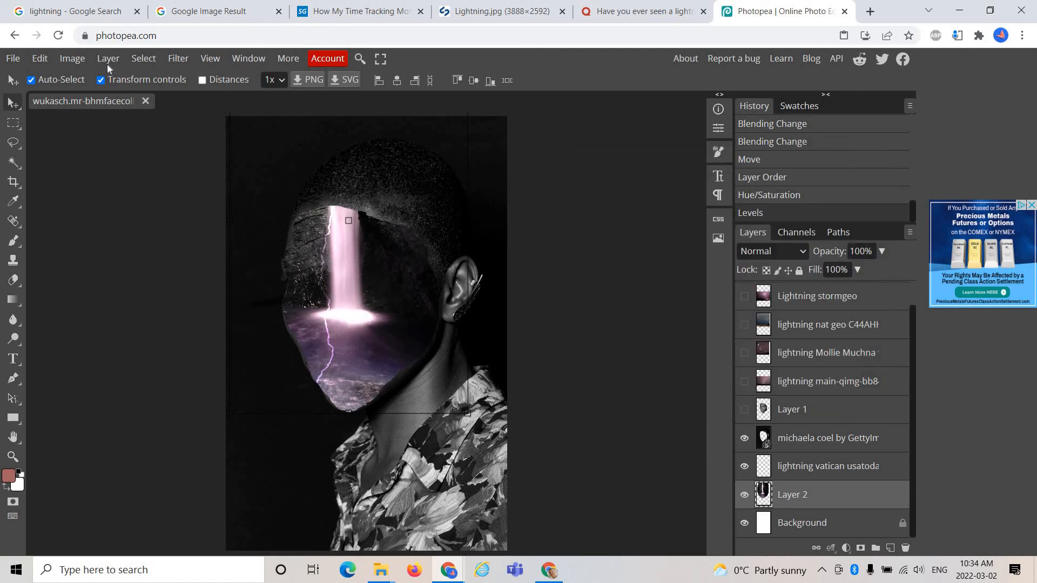
Try darkening, brightening and bending the RGB curve on Layer 2 with Curves, reset the curve and close the adjustment.
left_click(76, 61)
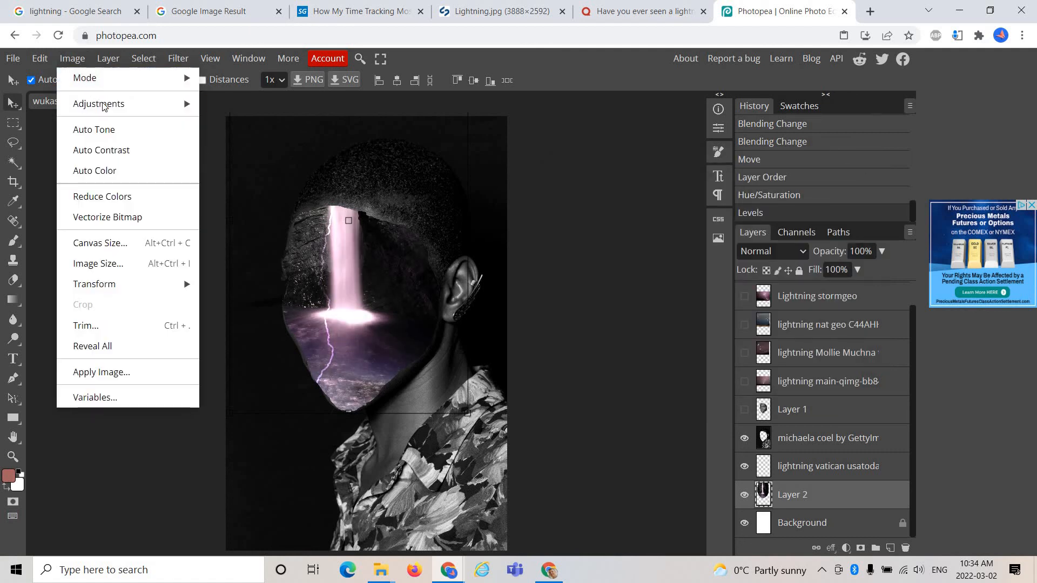
mouse_move(152, 107)
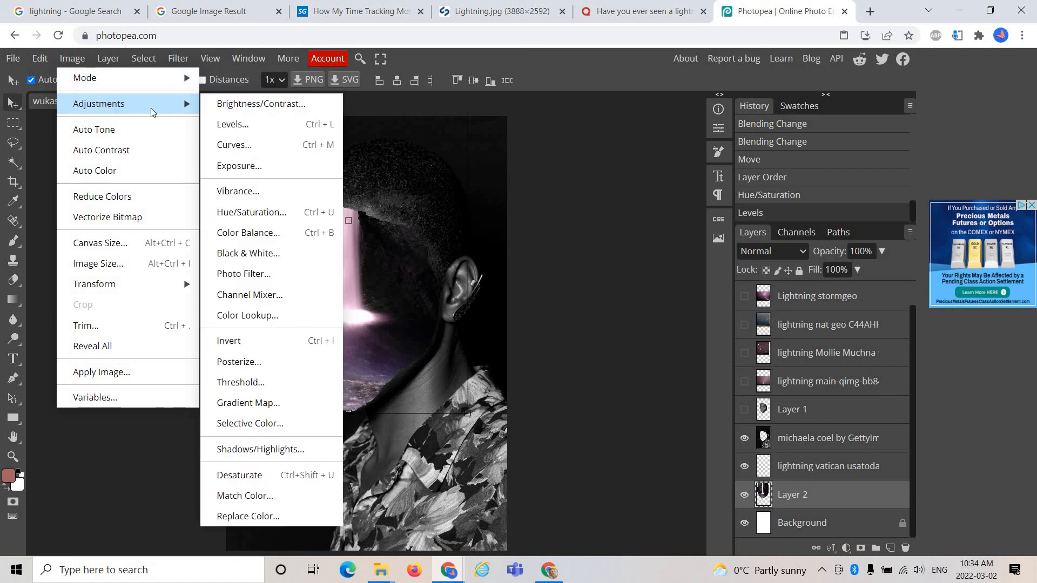
left_click(267, 149)
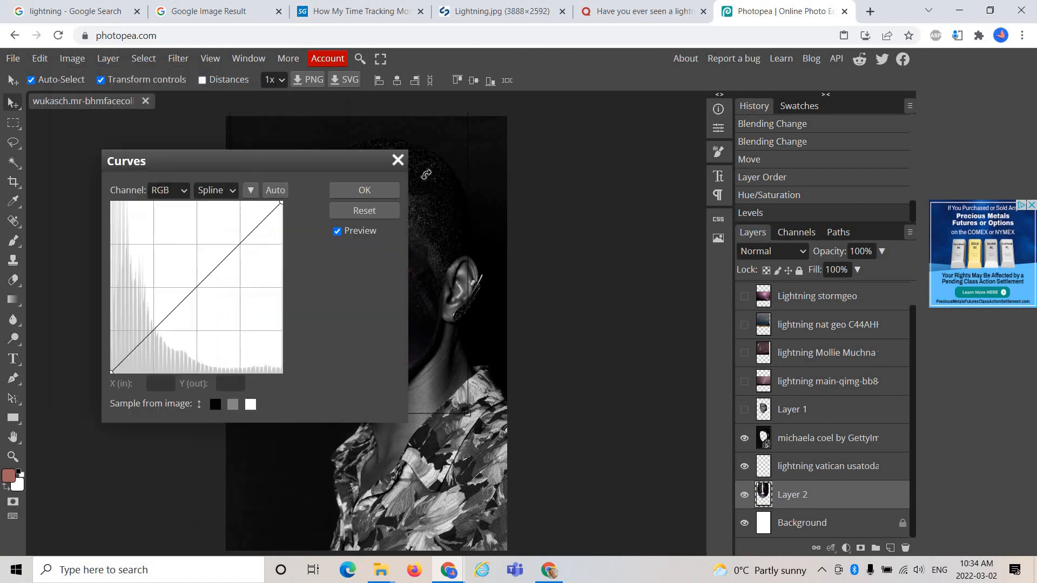
left_click_drag(342, 162, 779, 180)
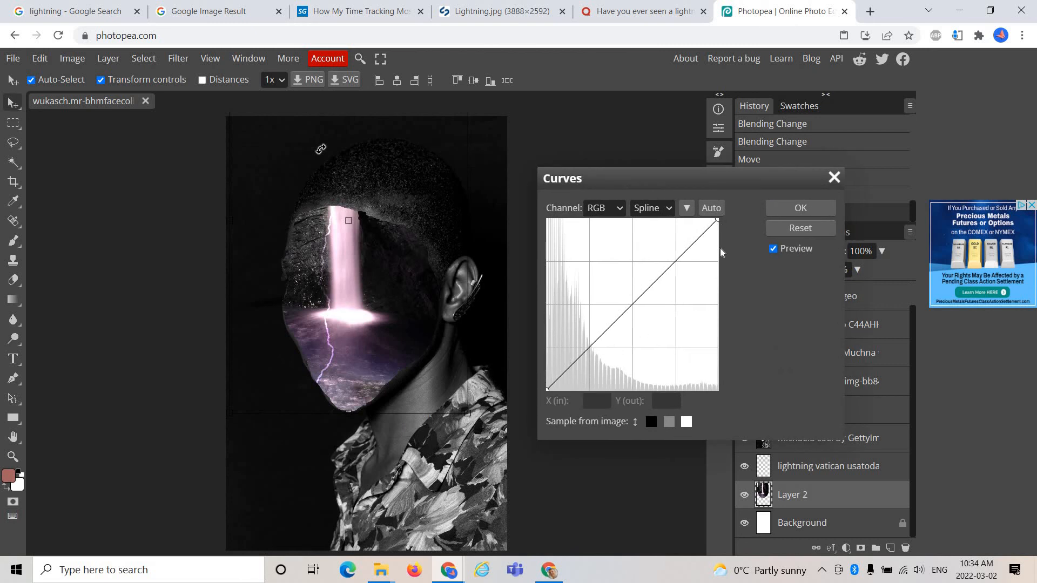
left_click_drag(721, 253, 720, 342)
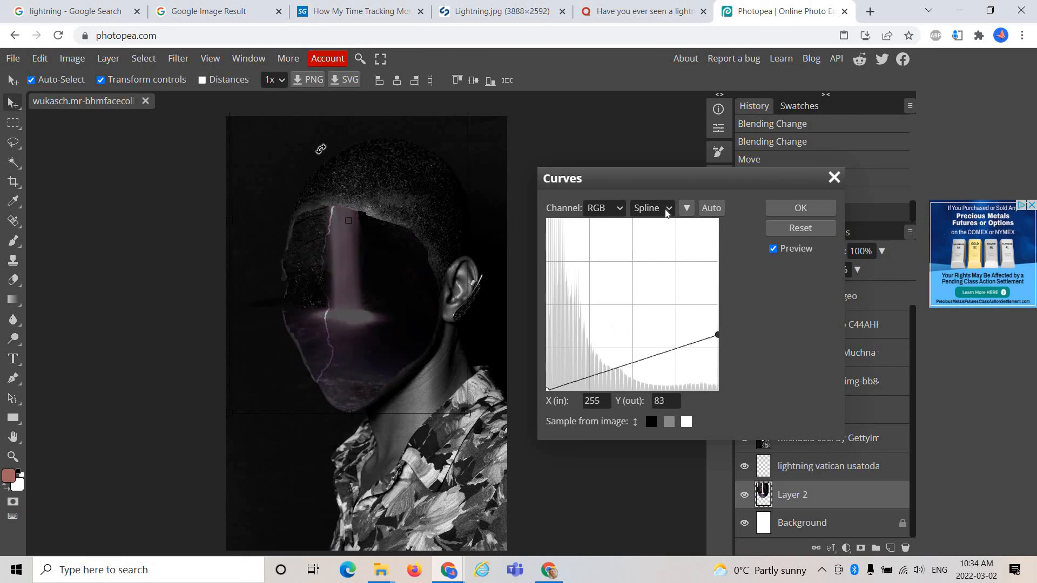
mouse_move(665, 211)
left_mouse_down()
mouse_move(635, 214)
mouse_move(647, 217)
left_mouse_up()
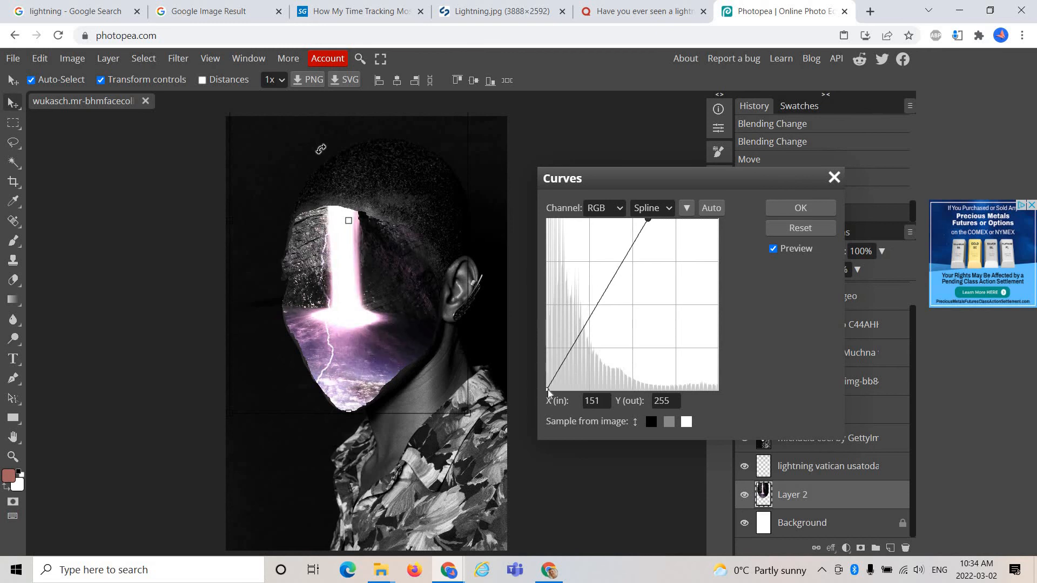
left_click_drag(547, 359, 549, 332)
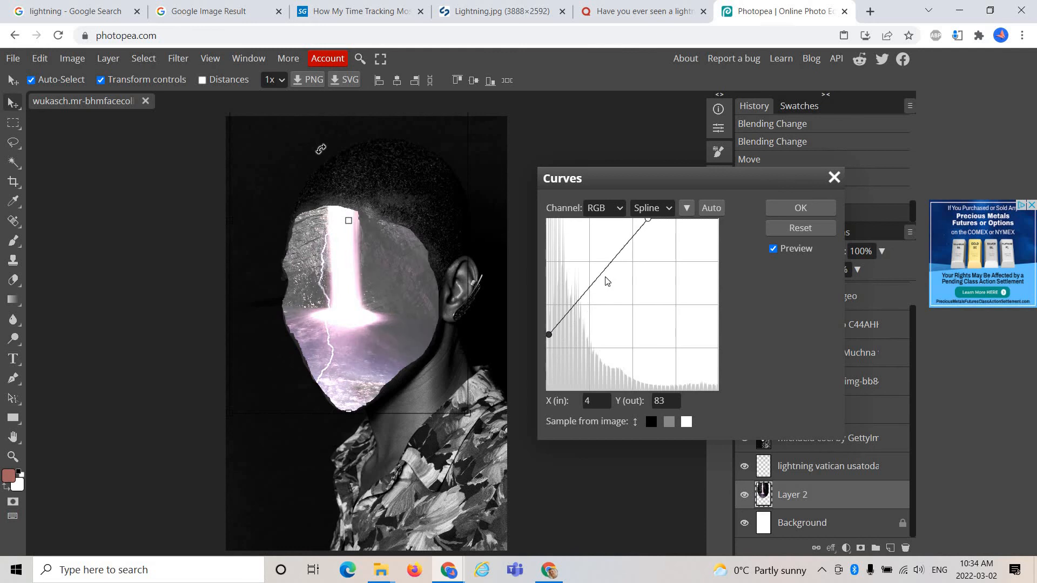
mouse_move(631, 291)
left_mouse_down()
mouse_move(636, 298)
mouse_move(618, 280)
left_mouse_up()
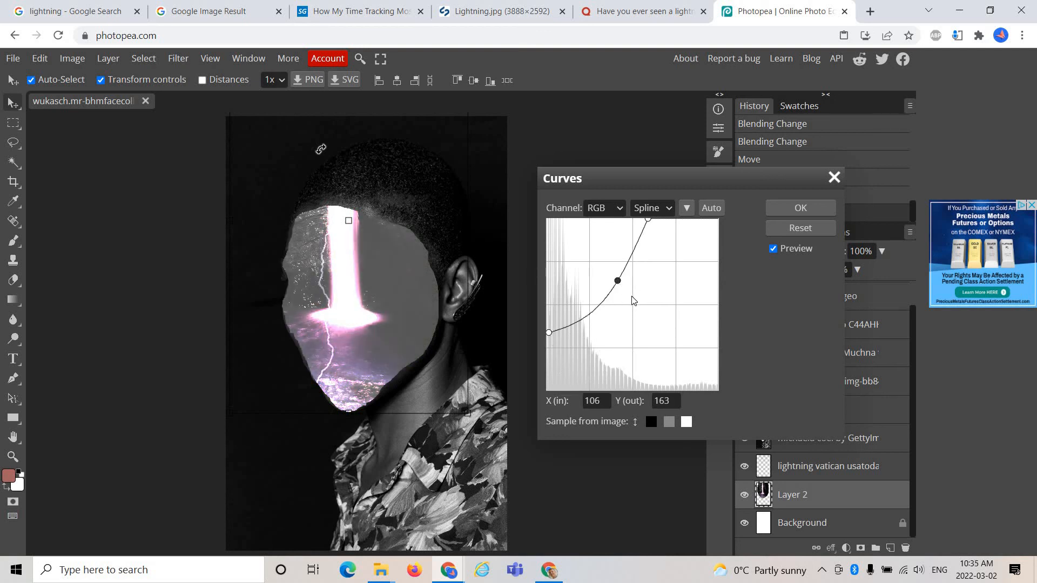
left_click(799, 229)
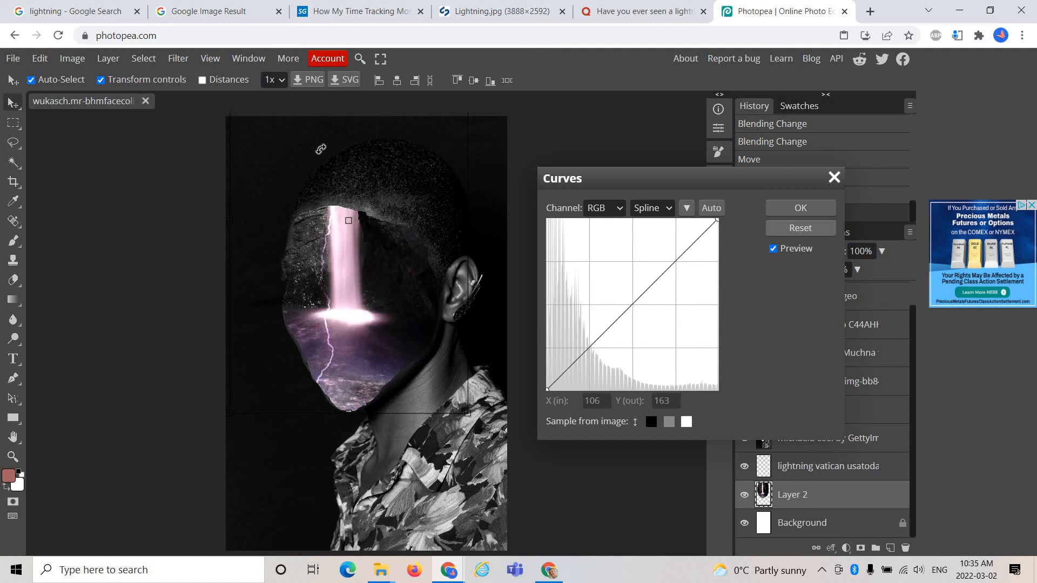
left_click(800, 209)
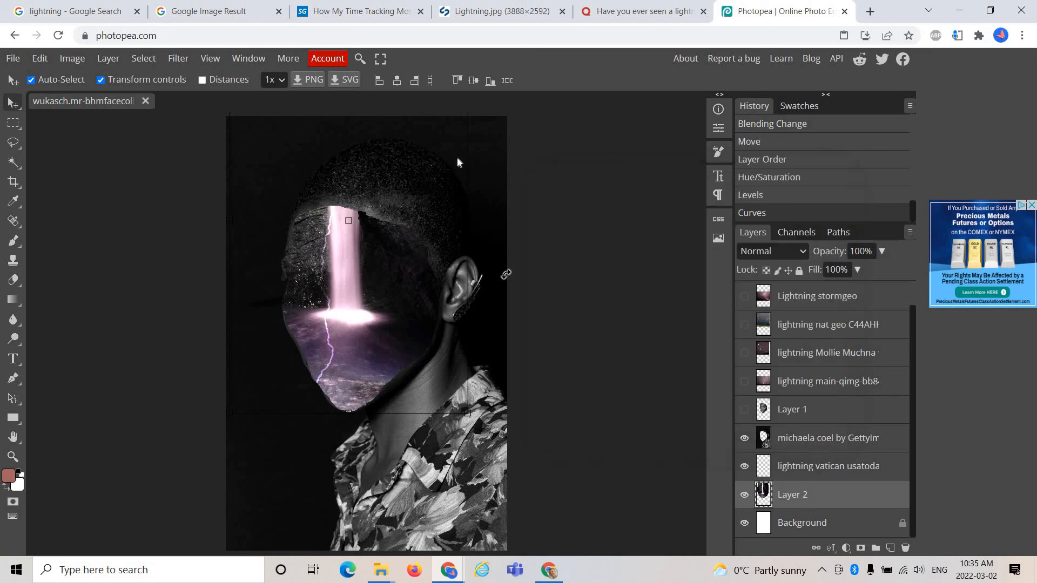
left_click(73, 64)
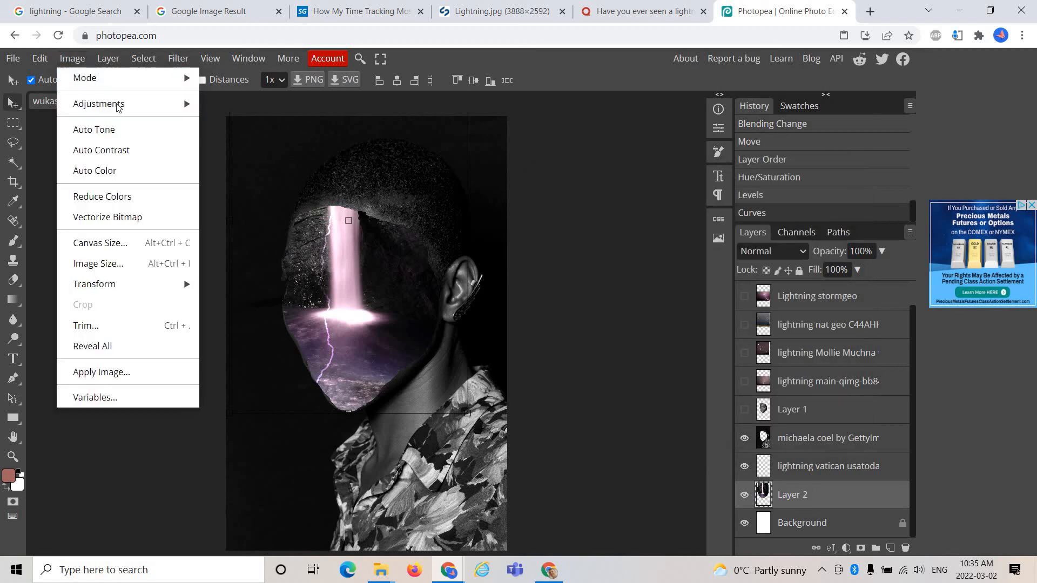
mouse_move(108, 104)
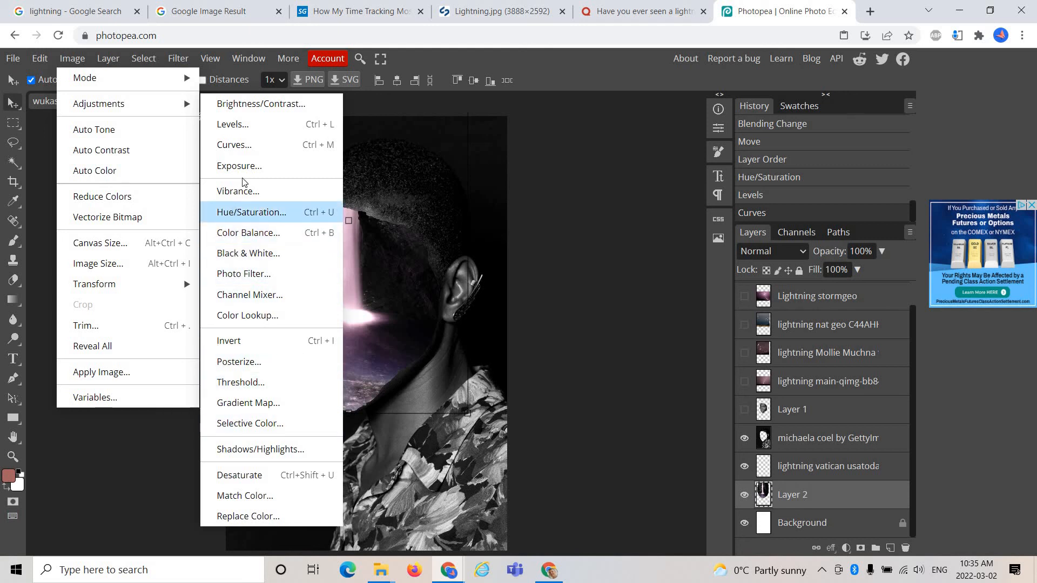
left_click(561, 78)
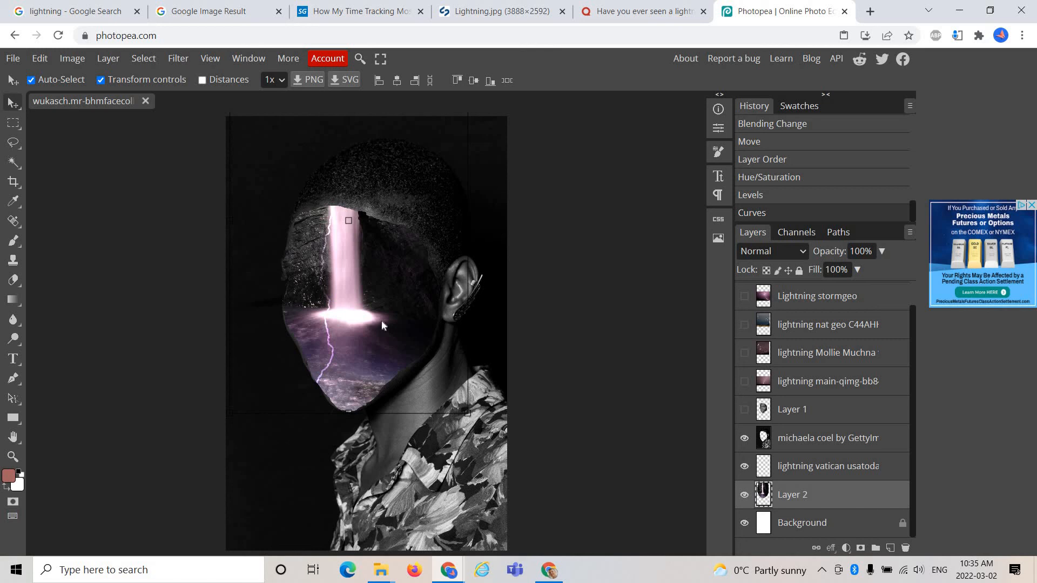
scroll(381, 321, "up", 6)
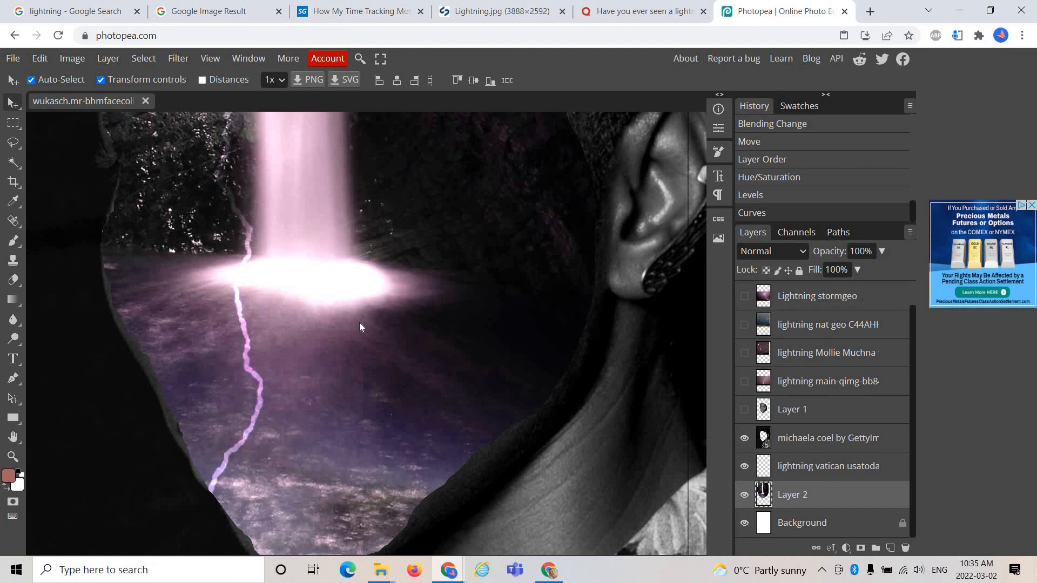
scroll(359, 324, "up", 3)
scroll(360, 324, "down", 8)
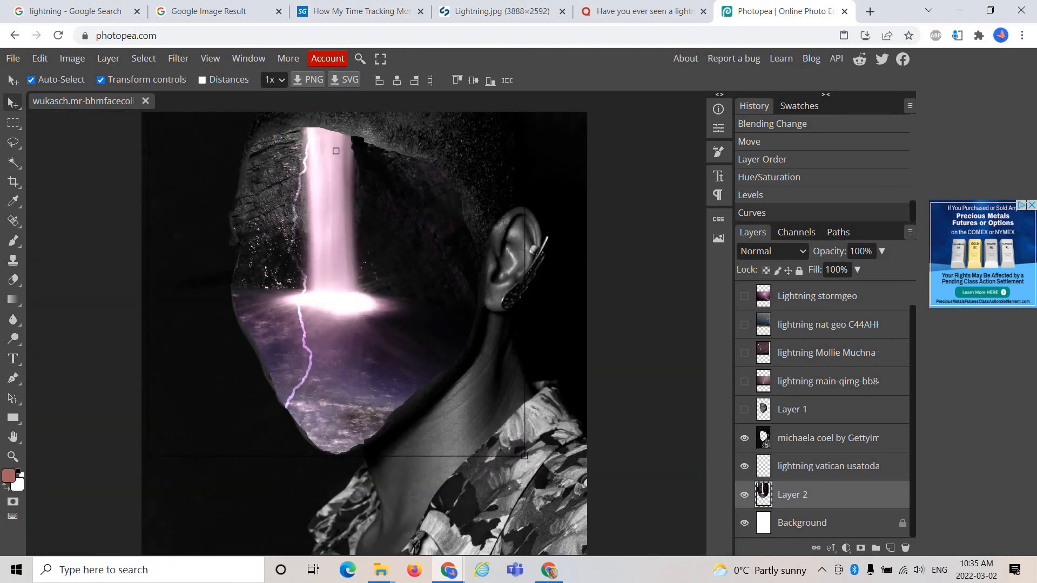